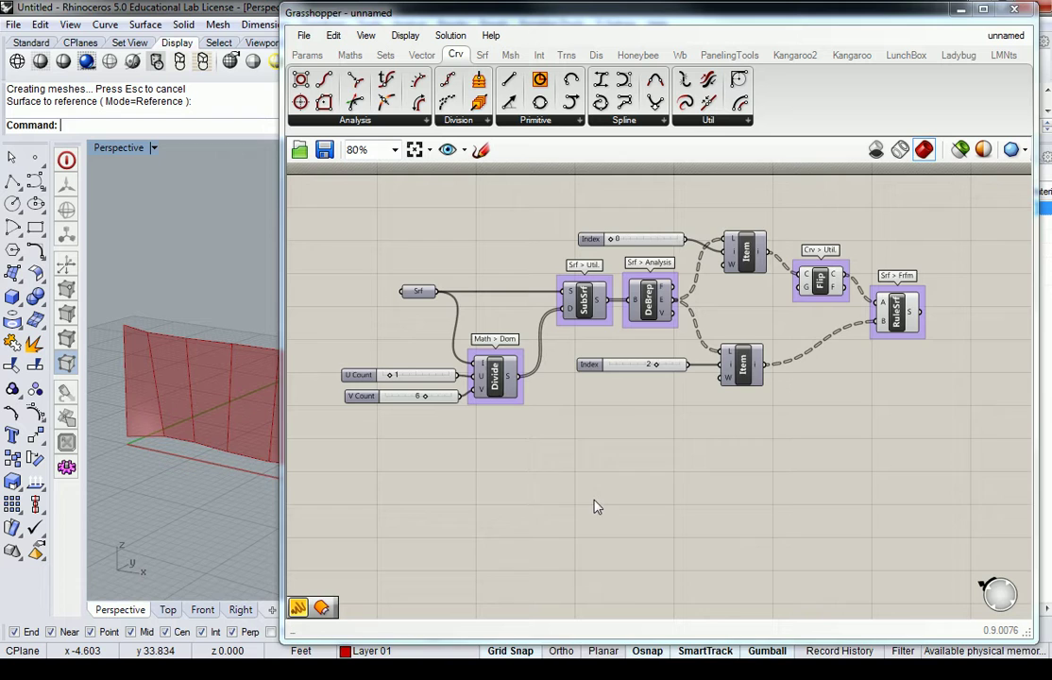
pyautogui.moveTo(931, 385); pyautogui.dragTo(632, 390, button='right')
pyautogui.scroll(2, 632, 391)
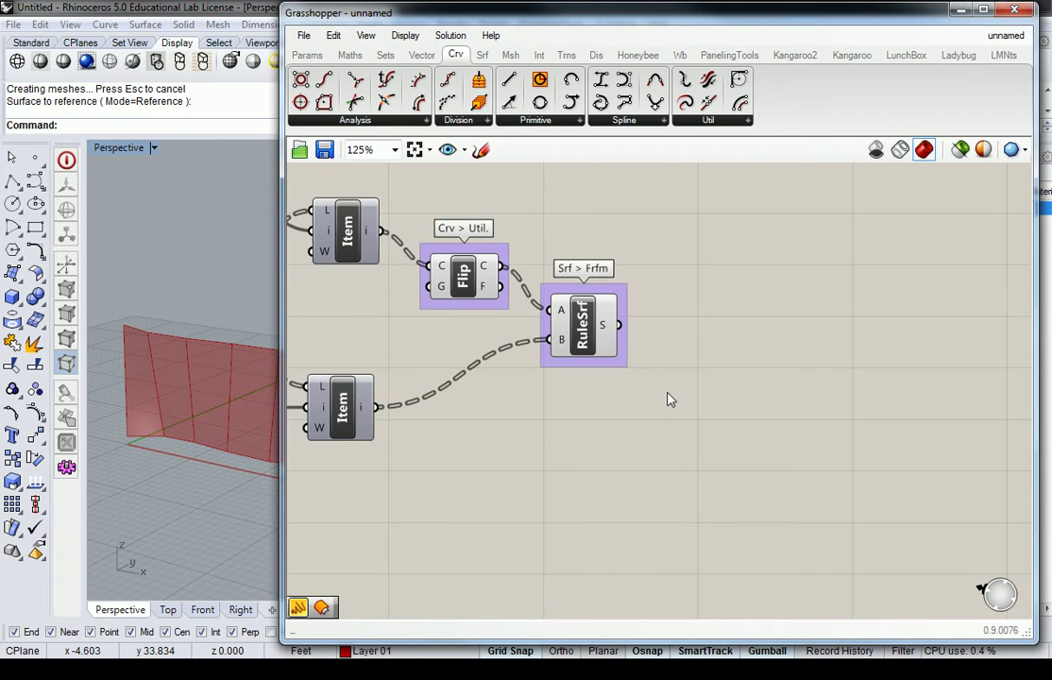
pyautogui.moveTo(702, 296); pyautogui.dragTo(631, 346, button='right')
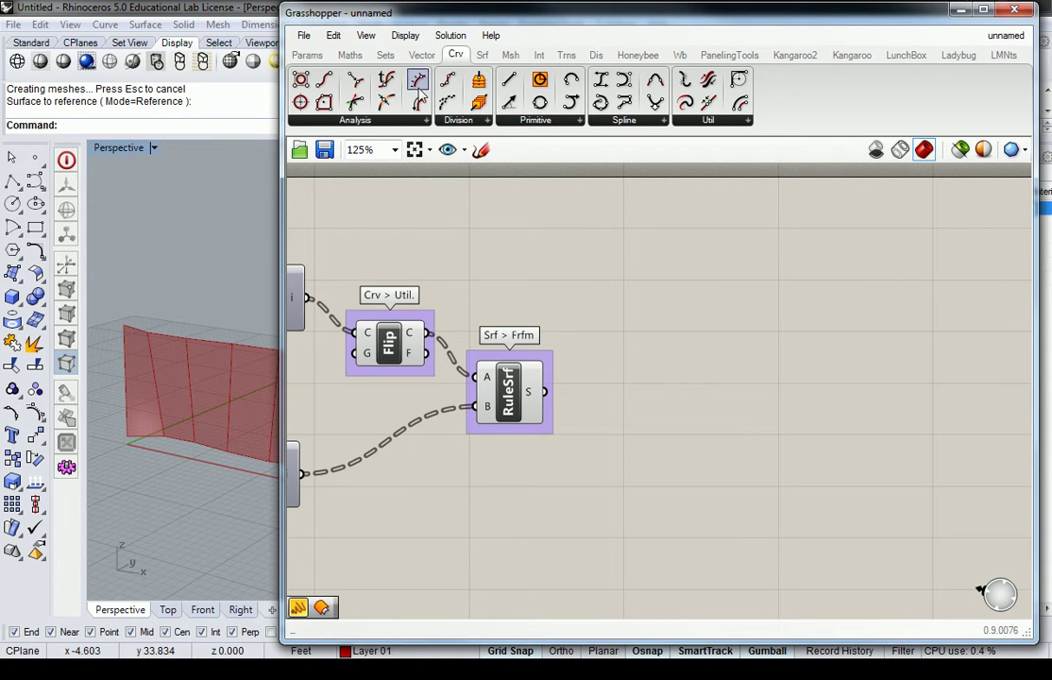
pyautogui.click(483, 56)
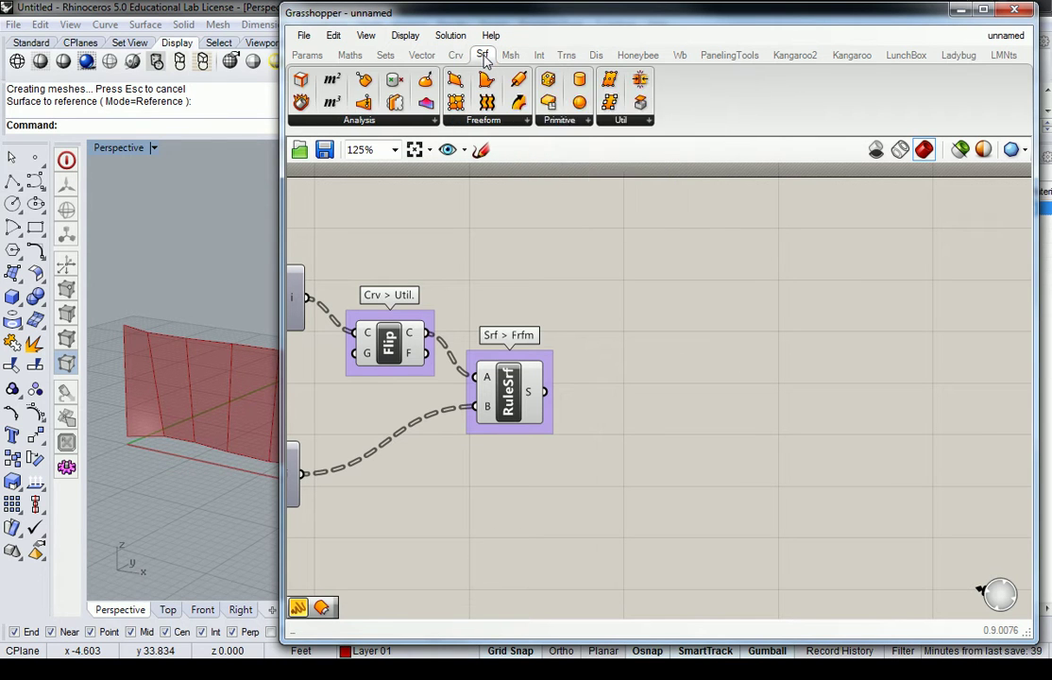
pyautogui.click(527, 121)
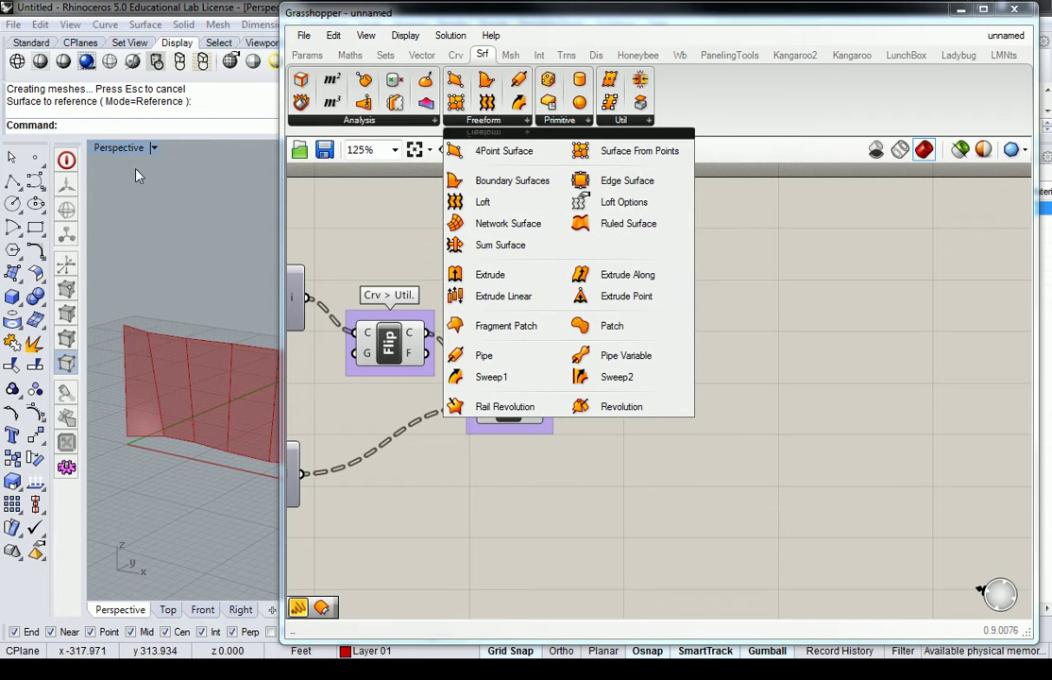
# Draw an open V-shaped polyline with two segments above the red surface in Rhino's Top view
pyautogui.doubleClick(117, 146)
pyautogui.moveTo(190, 186); pyautogui.dragTo(186, 273, button='right')
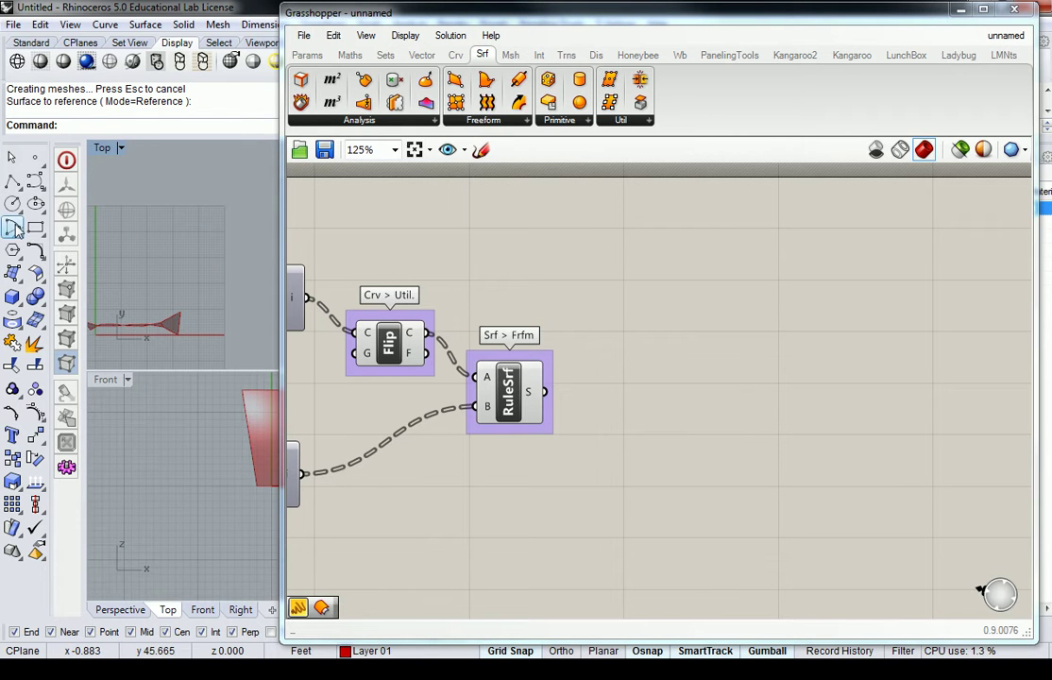
pyautogui.click(12, 179)
pyautogui.click(127, 201)
pyautogui.click(157, 267)
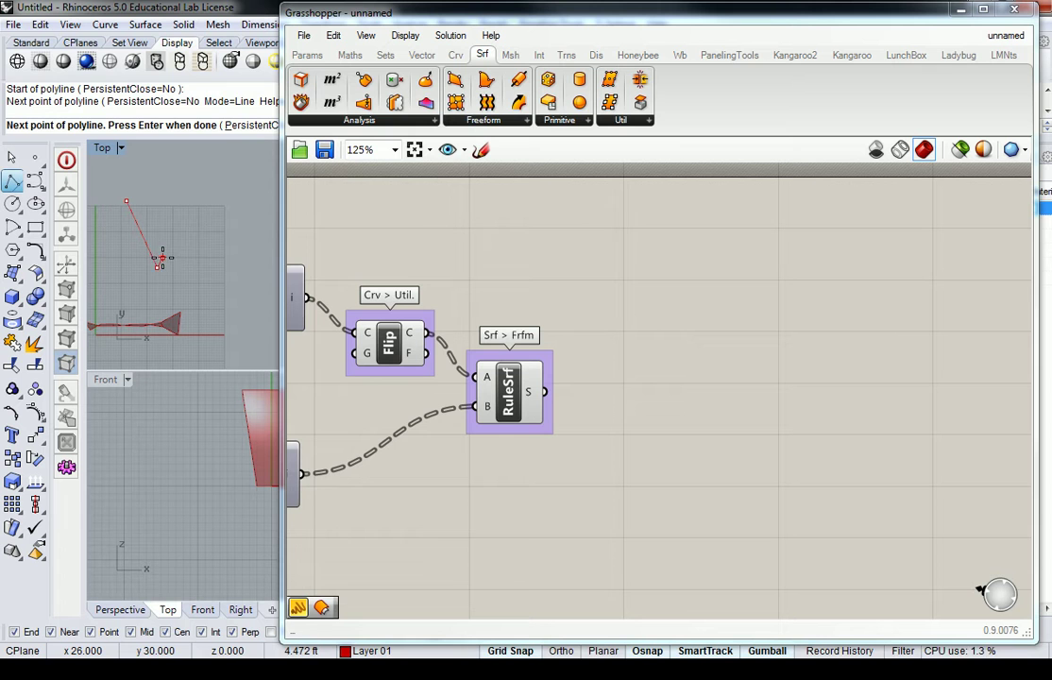
pyautogui.click(210, 212)
pyautogui.press('Return')
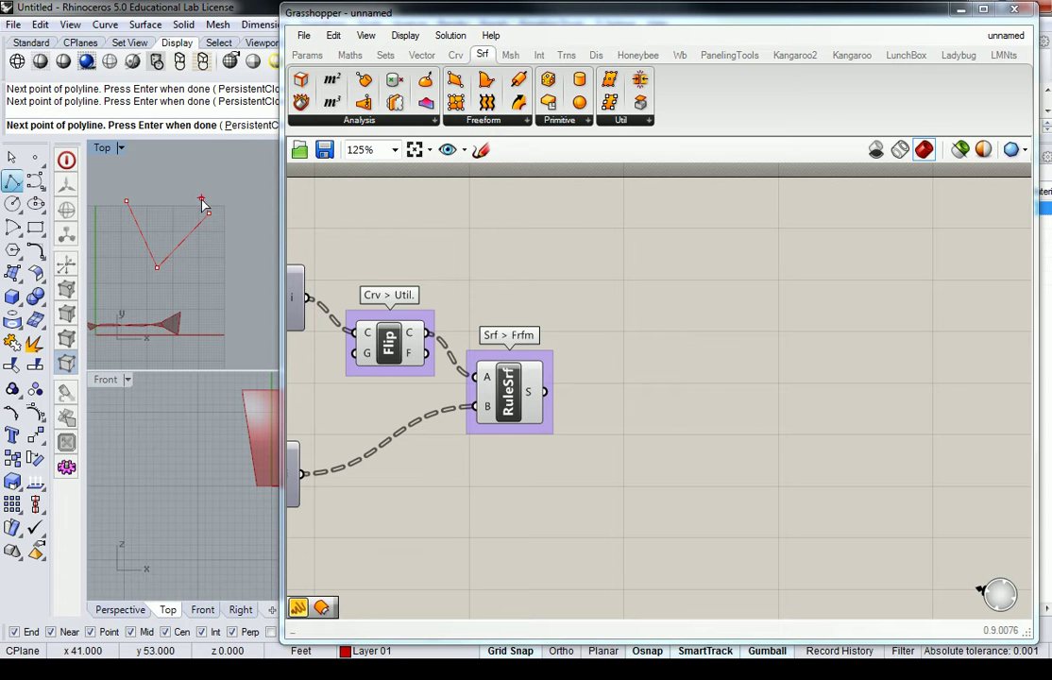
# Explode the V-shaped polyline into separate line segments
pyautogui.click(143, 260)
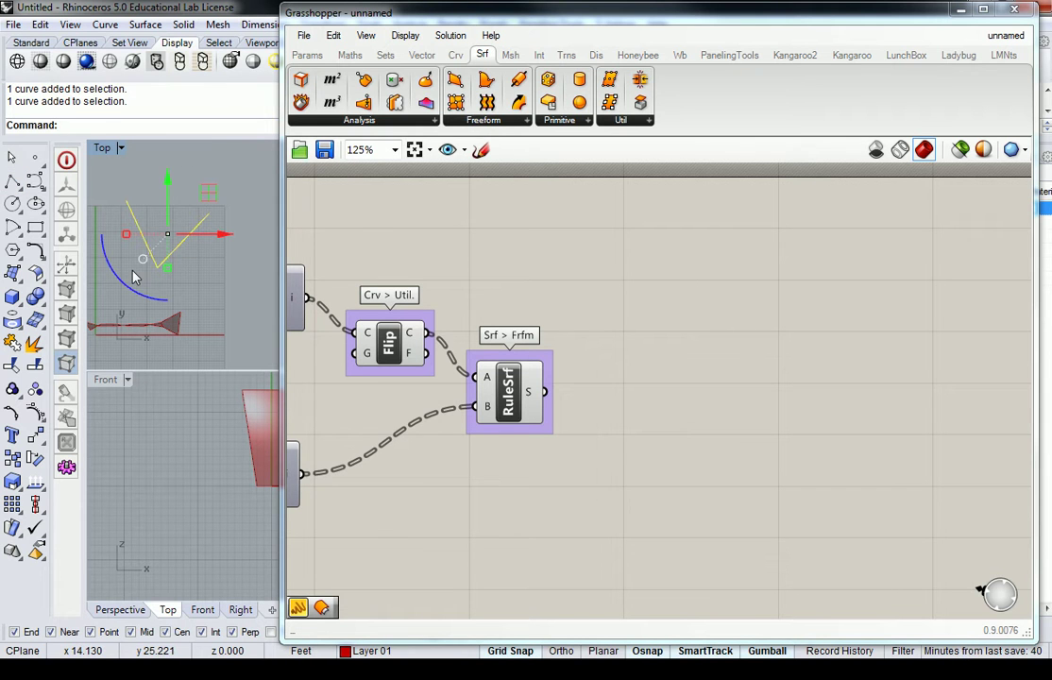
pyautogui.write('Expl')
pyautogui.press('Return')
pyautogui.press('Escape')
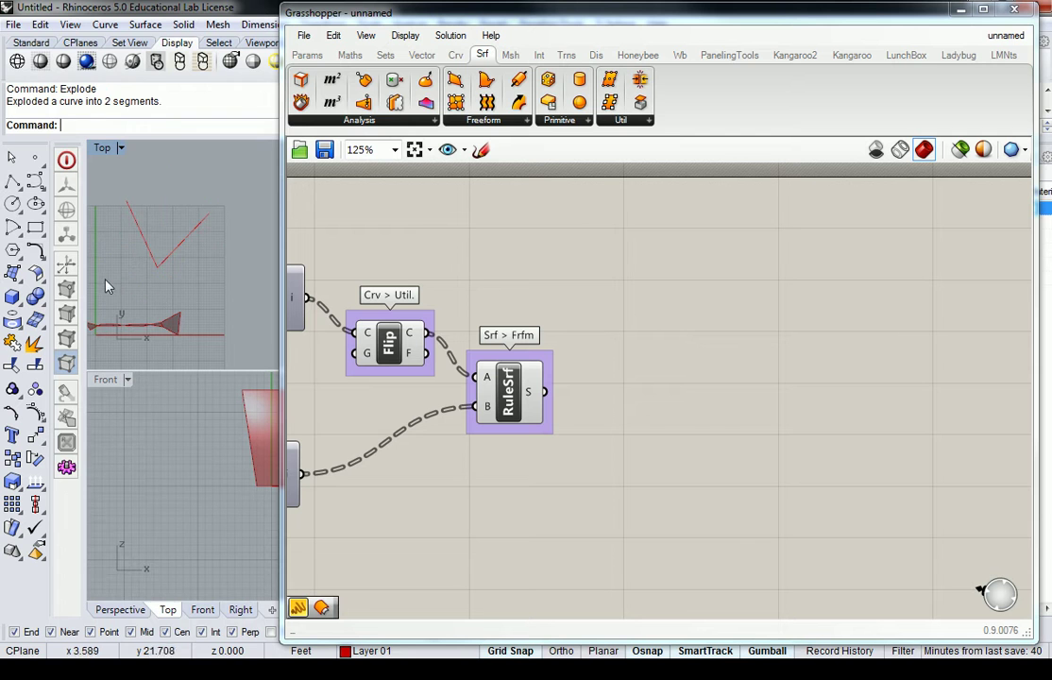
# Loft a Normal-style surface between the two line segments, and delete it together with both lines
pyautogui.write('Loft')
pyautogui.press('Return')
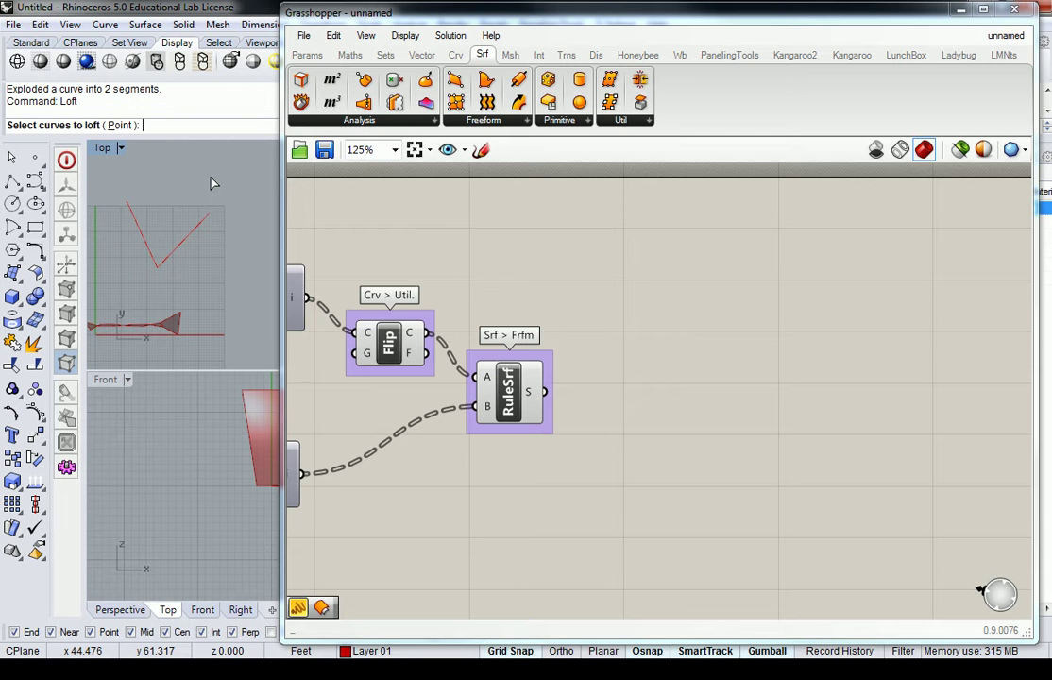
pyautogui.moveTo(212, 182); pyautogui.dragTo(139, 267)
pyautogui.press('Return')
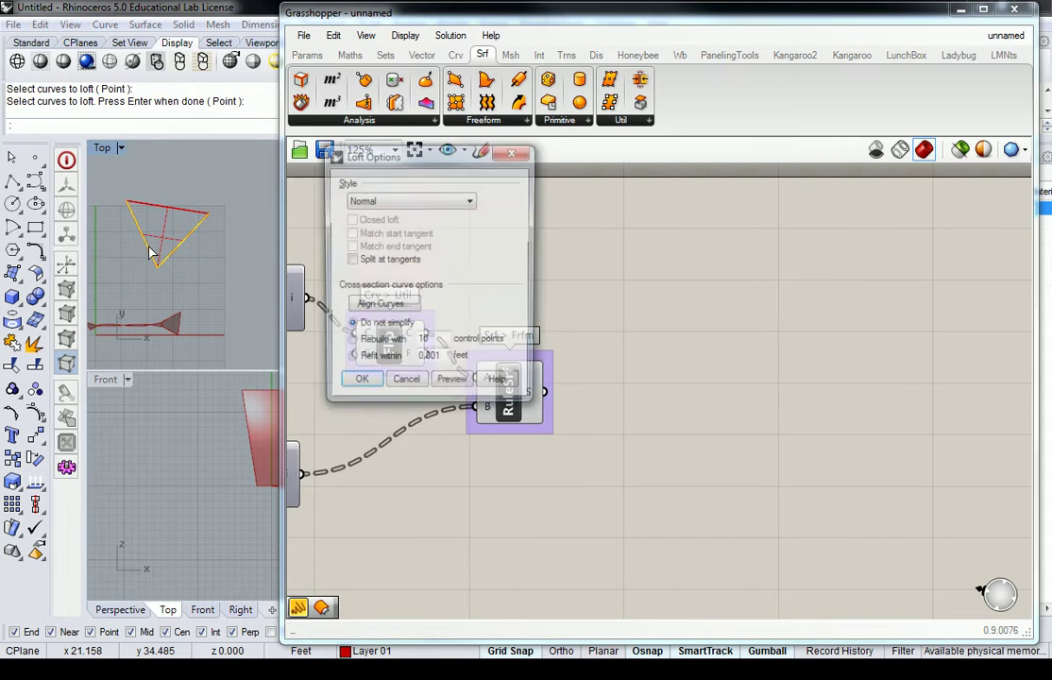
pyautogui.press('Return')
pyautogui.moveTo(212, 179); pyautogui.dragTo(123, 278)
pyautogui.press('Delete')
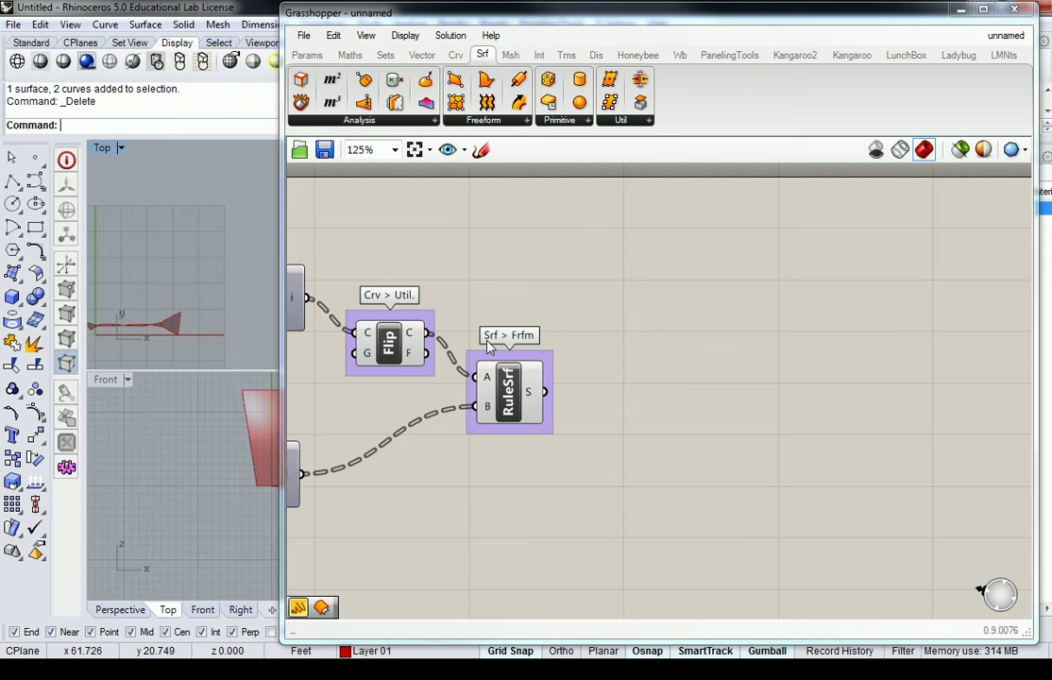
# Add a 4Point Surface component to the Grasshopper canvas in the empty area beyond the RuleSrf component
pyautogui.click(490, 119)
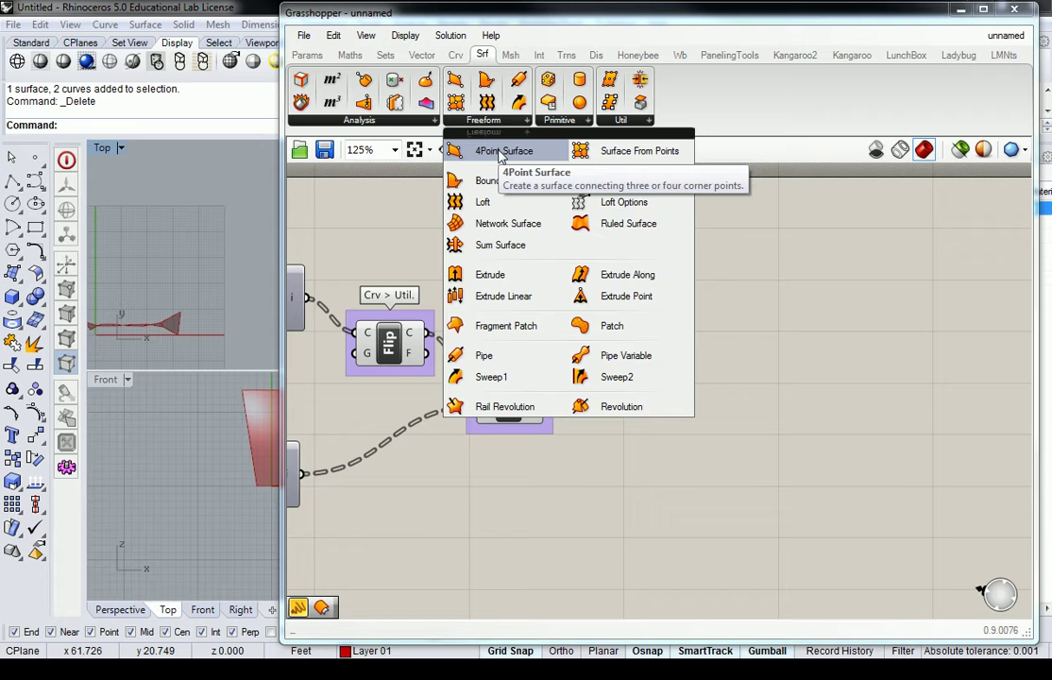
pyautogui.click(499, 152)
pyautogui.click(679, 281)
pyautogui.moveTo(679, 281); pyautogui.dragTo(823, 282)
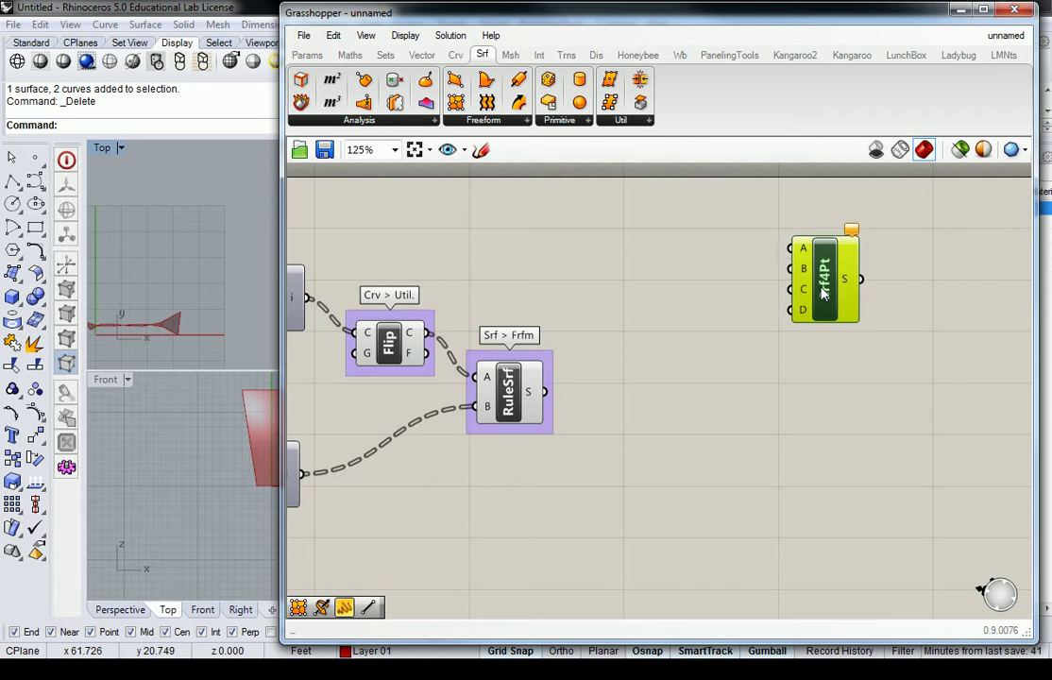
pyautogui.click(668, 292)
# Add a Loft component to the canvas below the 4Point Surface component
pyautogui.click(488, 121)
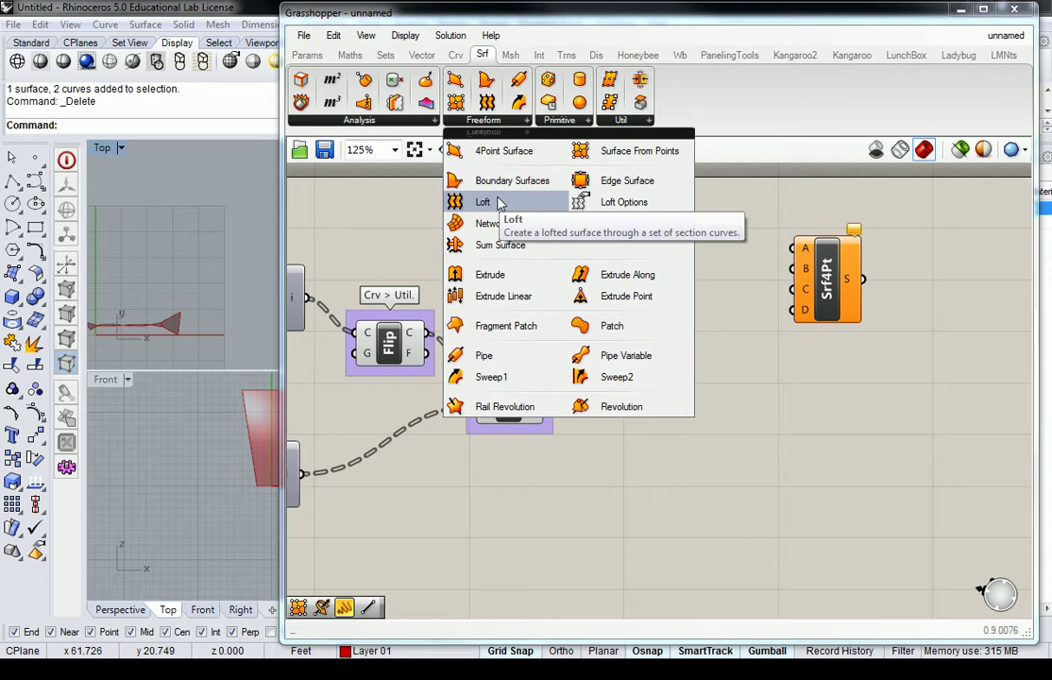
pyautogui.moveTo(501, 203); pyautogui.dragTo(830, 452)
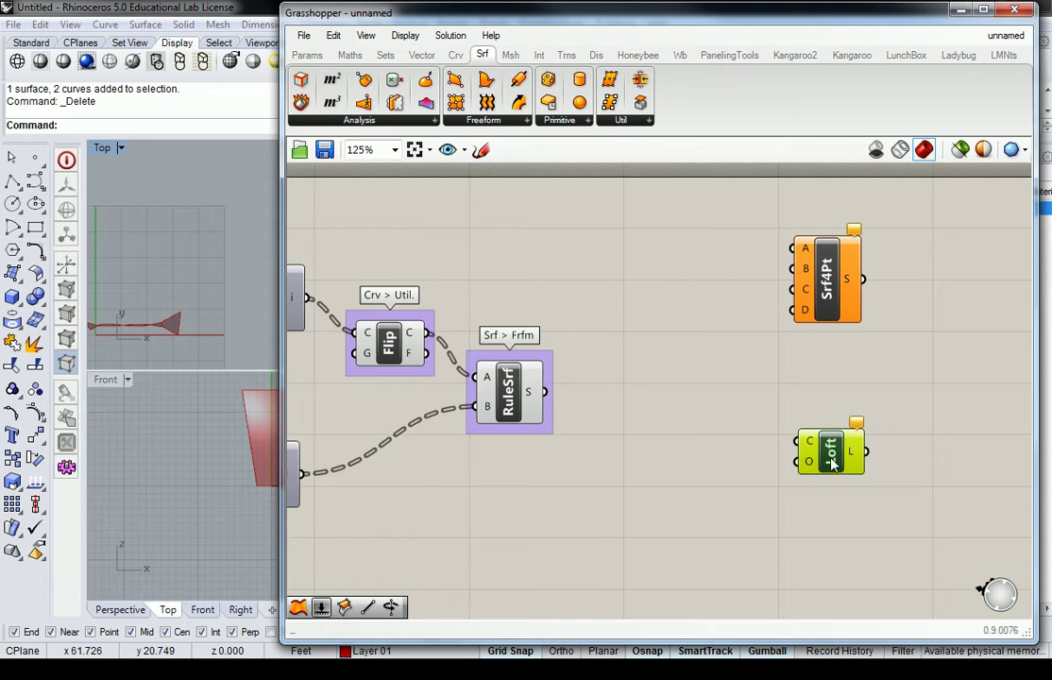
pyautogui.click(848, 380)
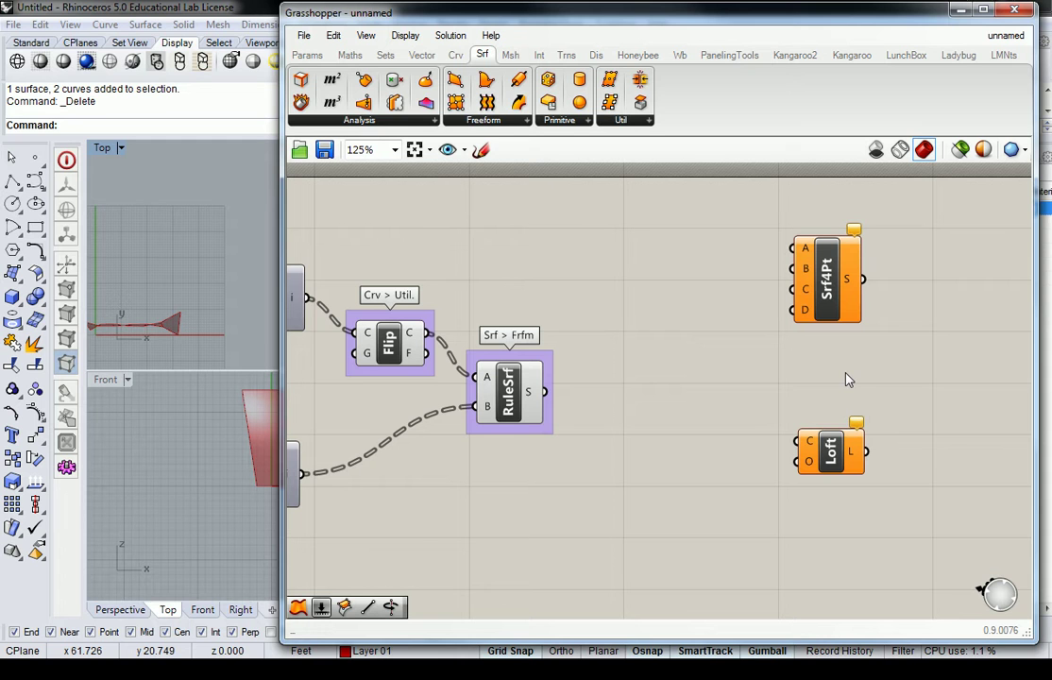
# Group the 4Point Surface component on its own and label the group "Srf > Frfm"
pyautogui.moveTo(908, 260); pyautogui.dragTo(797, 388)
pyautogui.hotkey('ctrl', 'g')
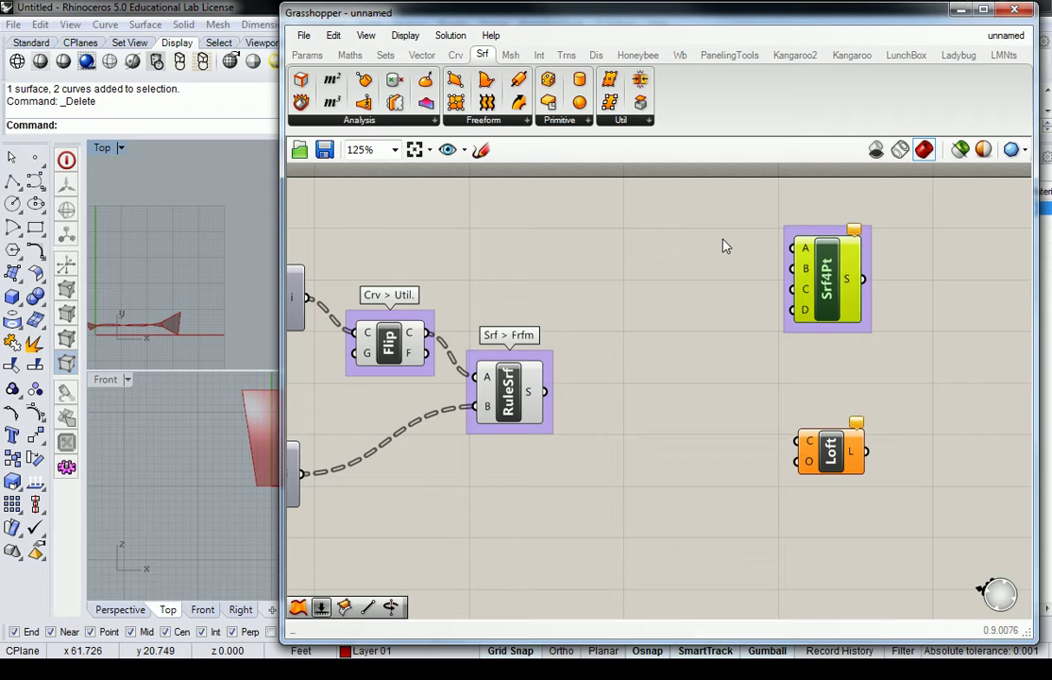
pyautogui.rightClick(815, 233)
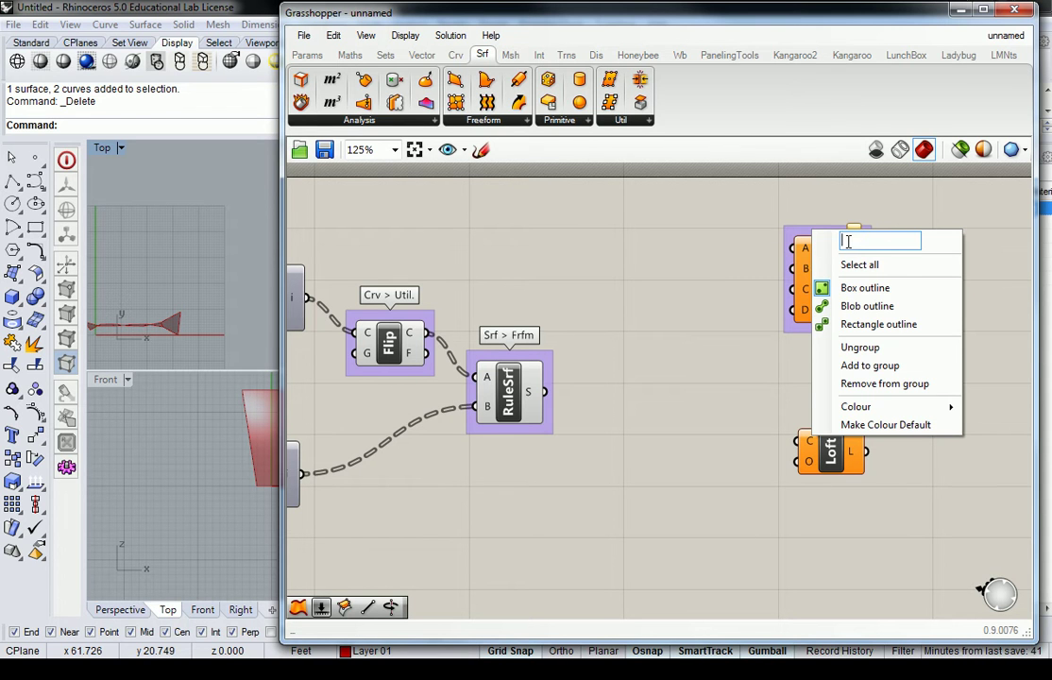
pyautogui.write('Srf > Frfm')
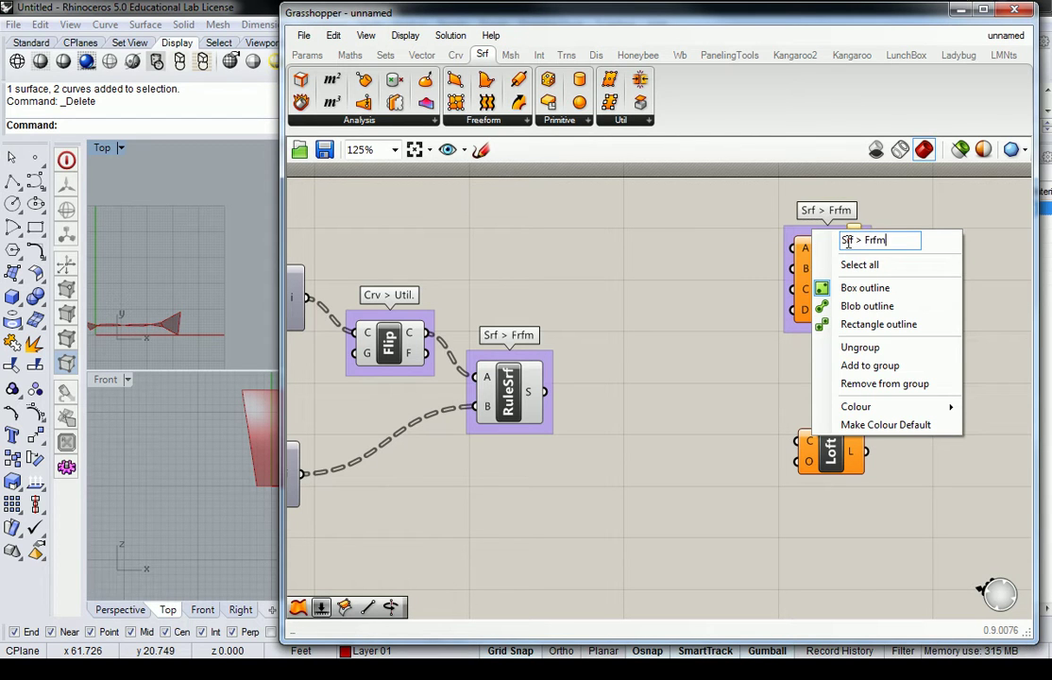
pyautogui.click(659, 232)
# Group the Loft component on its own and label the group "Srf > Frfm"
pyautogui.click(831, 453)
pyautogui.hotkey('ctrl', 'g')
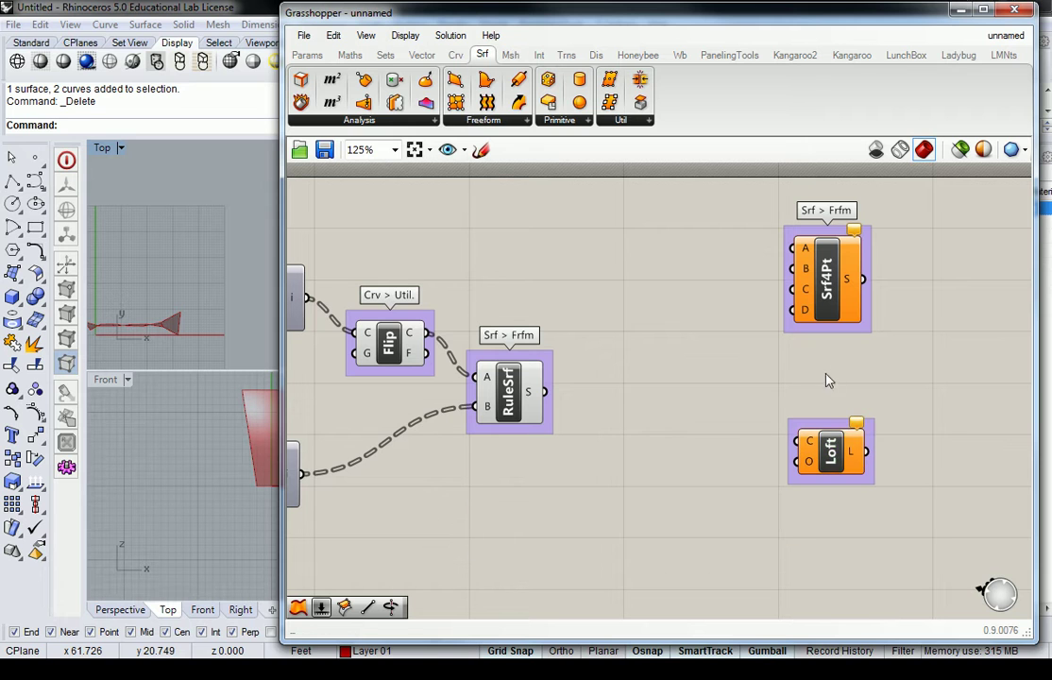
pyautogui.rightClick(835, 424)
pyautogui.write('Srf > Frfm')
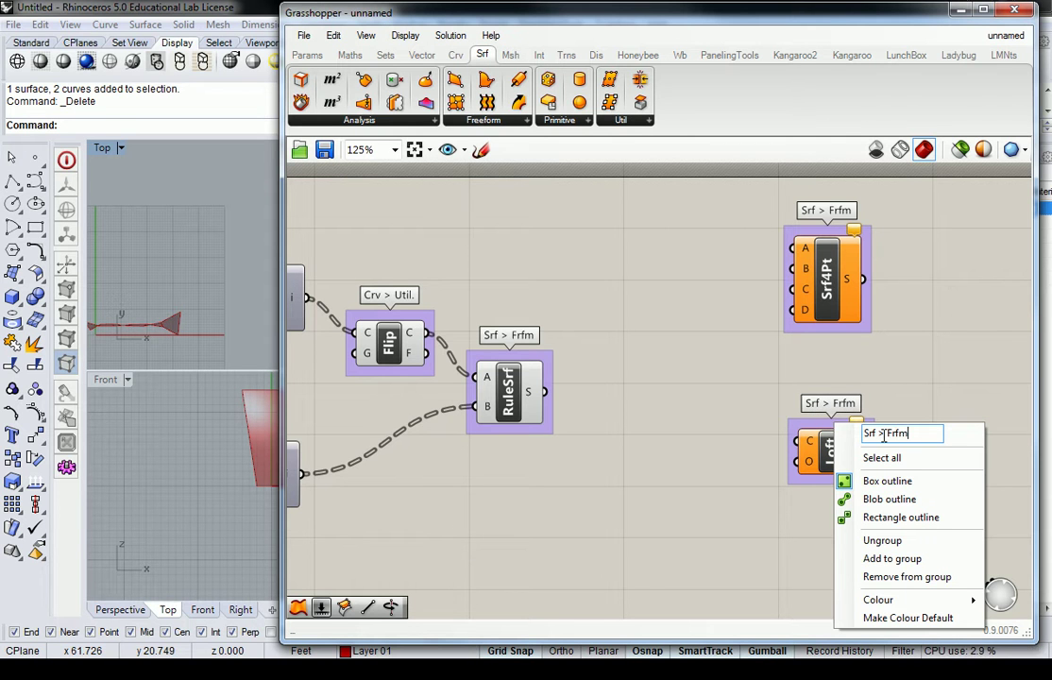
pyautogui.click(893, 362)
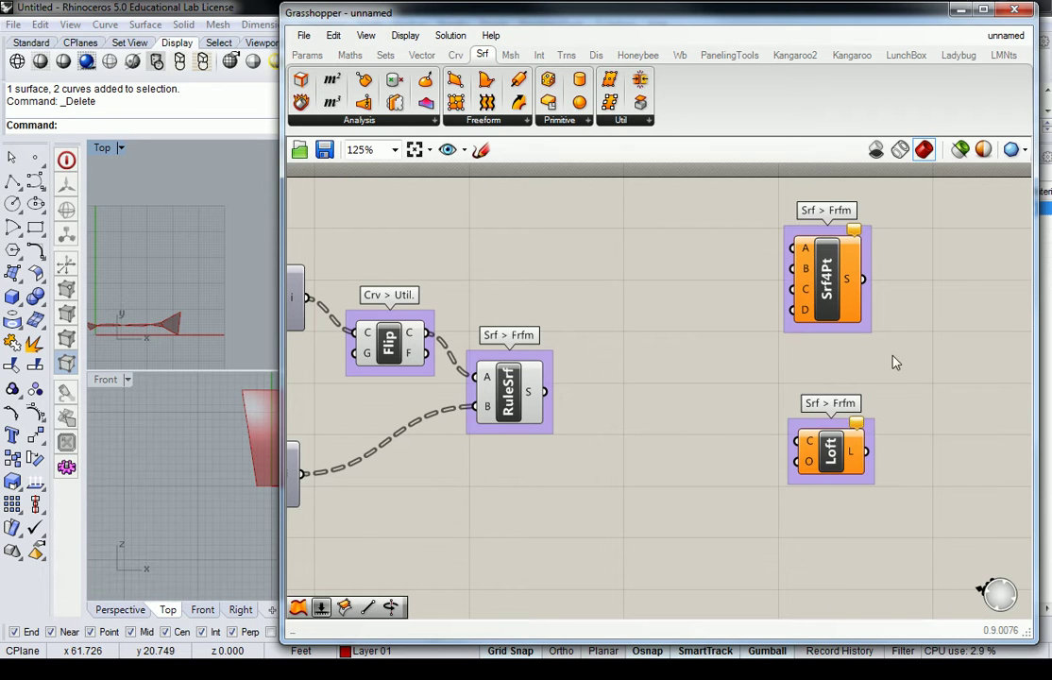
# Space the two new components further apart by moving Loft lower and the 4Point Surface component slightly higher on the canvas
pyautogui.moveTo(835, 449); pyautogui.dragTo(823, 548)
pyautogui.click(816, 441)
pyautogui.click(850, 431)
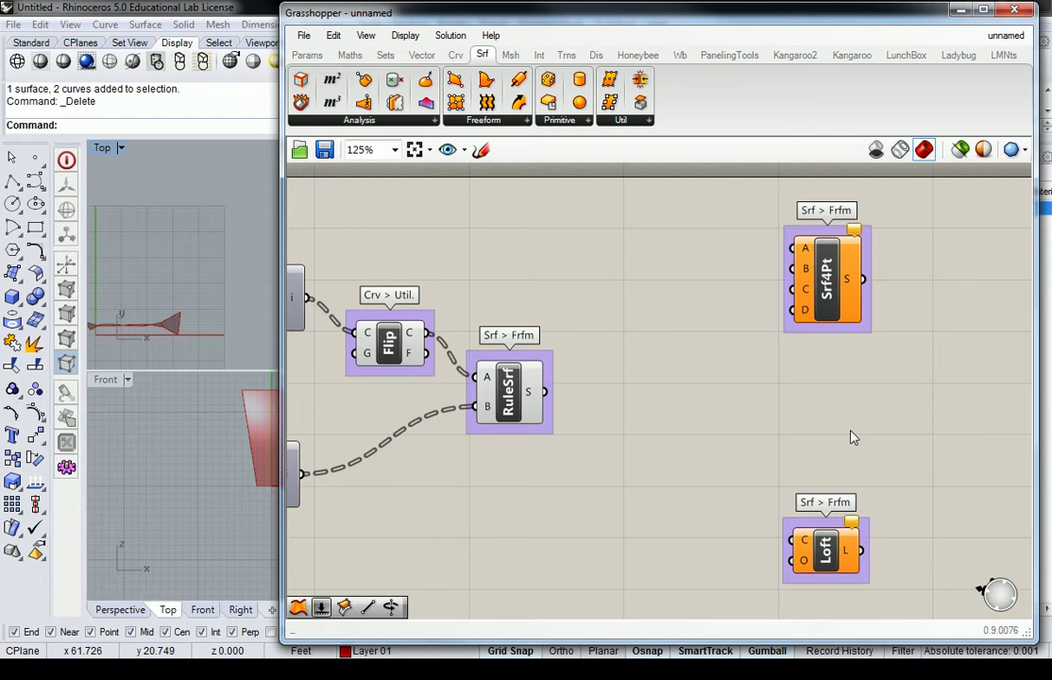
pyautogui.moveTo(866, 465); pyautogui.dragTo(848, 327, button='right')
pyautogui.moveTo(790, 274); pyautogui.dragTo(794, 362, button='right')
pyautogui.moveTo(811, 243); pyautogui.dragTo(831, 210)
pyautogui.moveTo(729, 339); pyautogui.dragTo(731, 175, button='right')
pyautogui.click(808, 334)
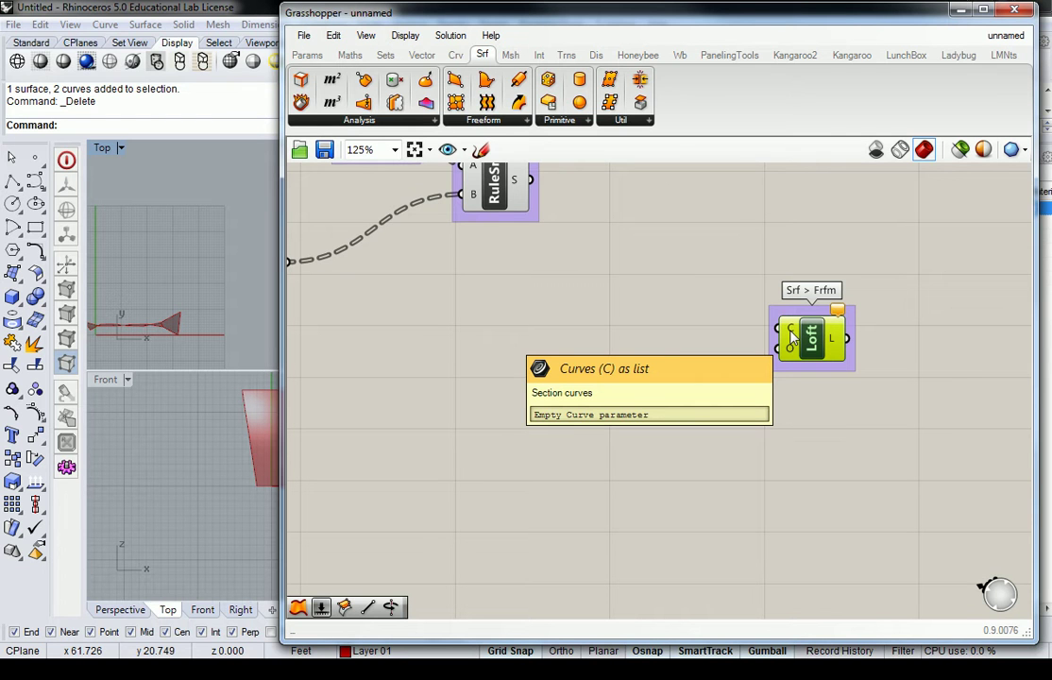
pyautogui.click(695, 246)
pyautogui.moveTo(694, 247); pyautogui.dragTo(681, 338, button='right')
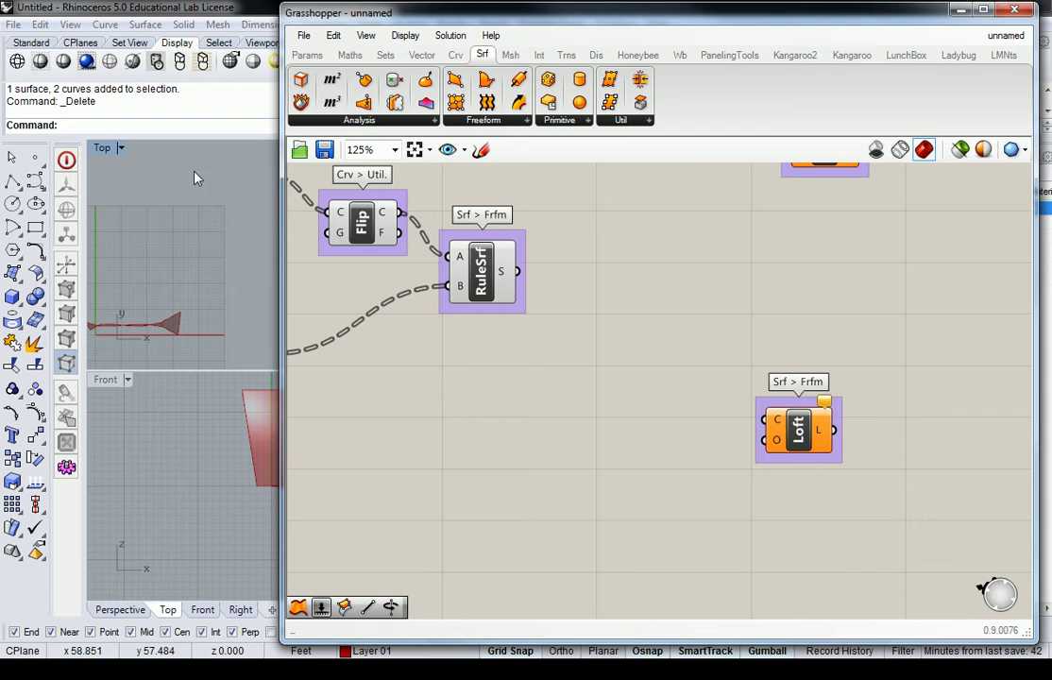
# Arrange the Grasshopper window beside Rhino and maximize the Perspective view, orbited to show the panelled surface
pyautogui.press('super+Right')
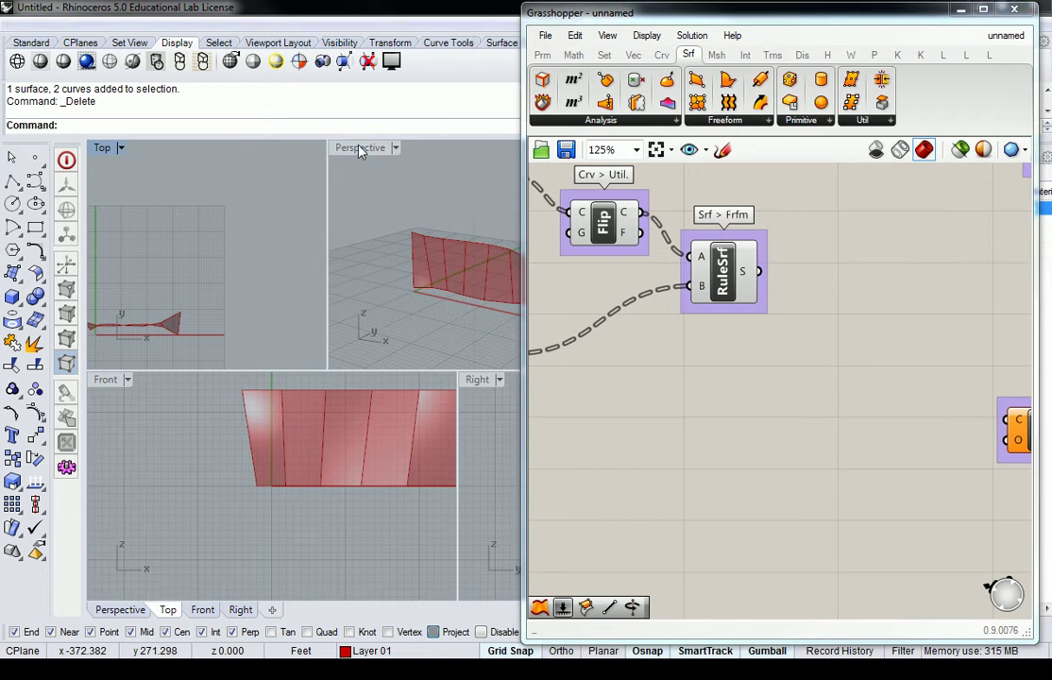
pyautogui.doubleClick(359, 151)
pyautogui.moveTo(341, 275); pyautogui.dragTo(216, 291, button='right')
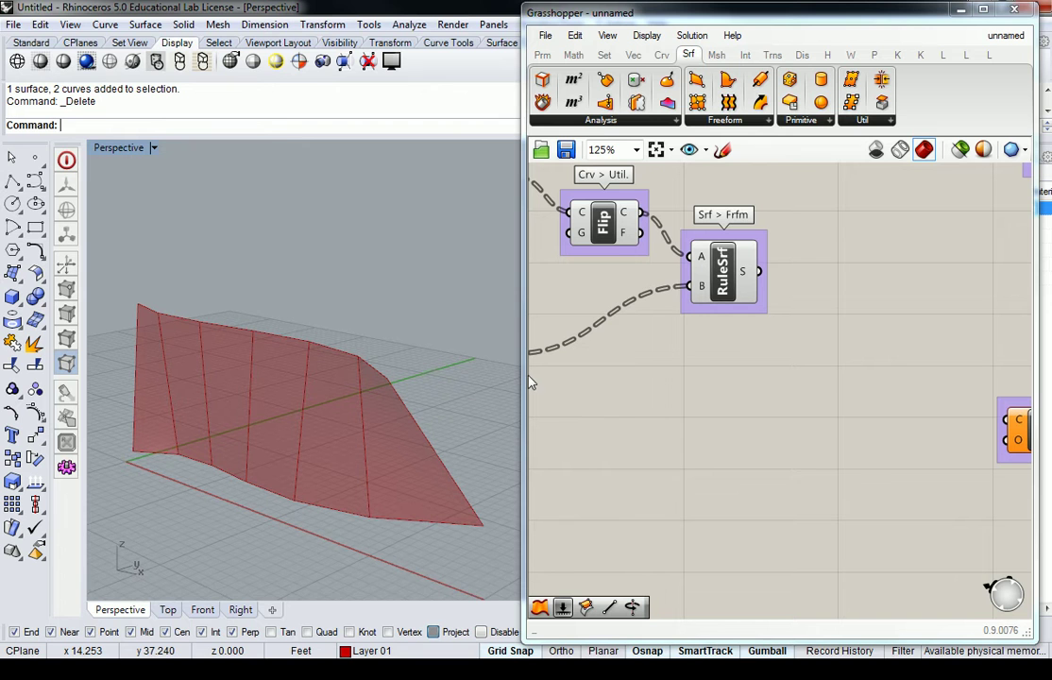
pyautogui.moveTo(525, 376); pyautogui.dragTo(474, 377)
# Inspect the DeBrep component's Edges output and turn on the component's preview
pyautogui.scroll(-2, 624, 387)
pyautogui.scroll(1, 584, 320)
pyautogui.moveTo(487, 294); pyautogui.dragTo(639, 341, button='right')
pyautogui.moveTo(569, 340)
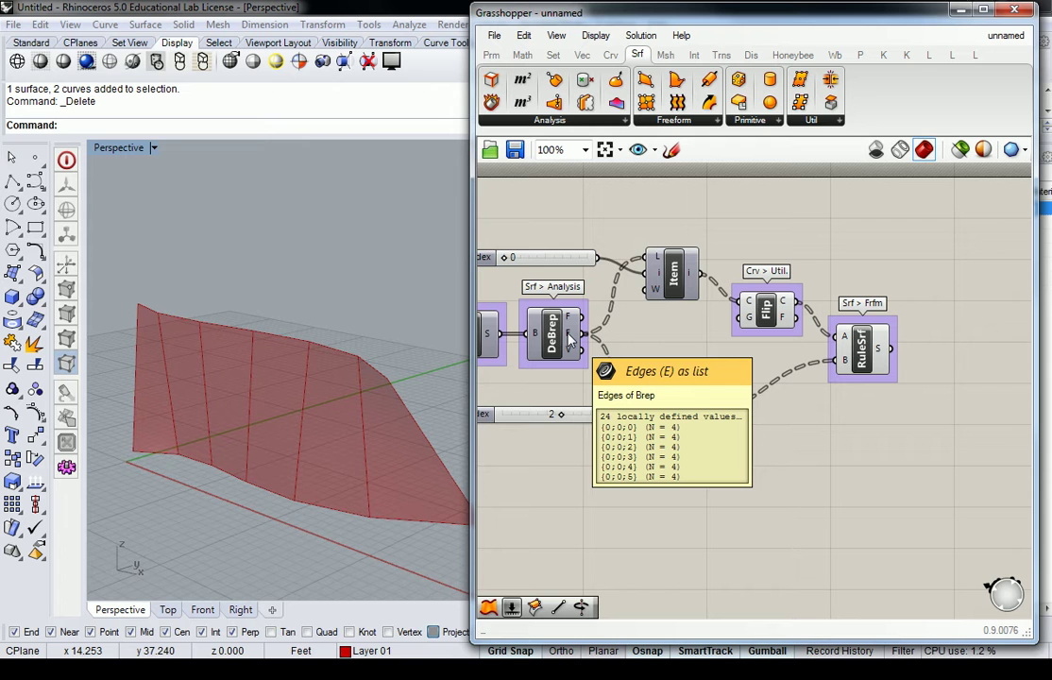
pyautogui.moveTo(823, 286); pyautogui.dragTo(761, 294, button='right')
pyautogui.rightClick(490, 334)
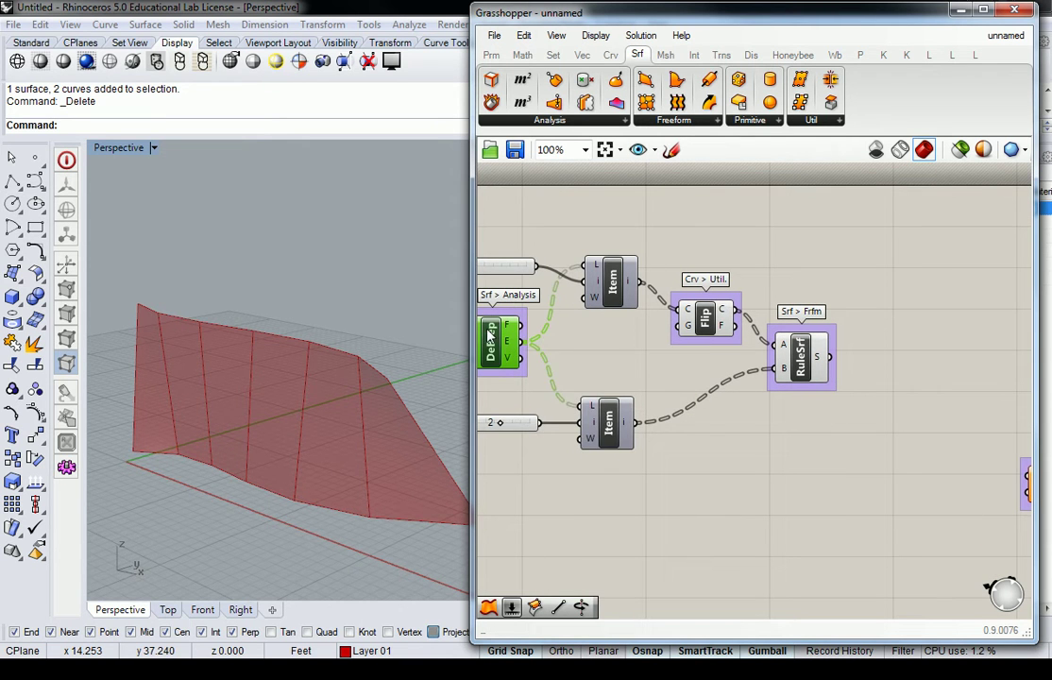
pyautogui.click(496, 364)
pyautogui.click(595, 344)
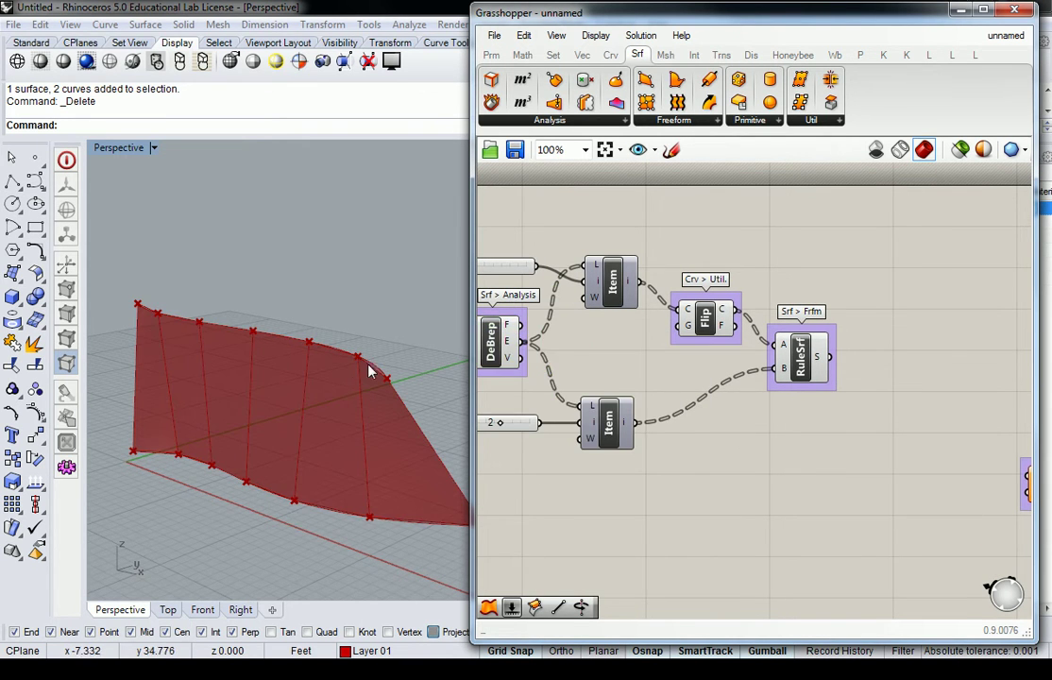
# Examine the previewed panel corners along the surface's curved upper edge and turn off the DeBrep component's preview
pyautogui.scroll(5, 386, 371)
pyautogui.click(363, 368)
pyautogui.scroll(6, 376, 369)
pyautogui.scroll(-3, 406, 376)
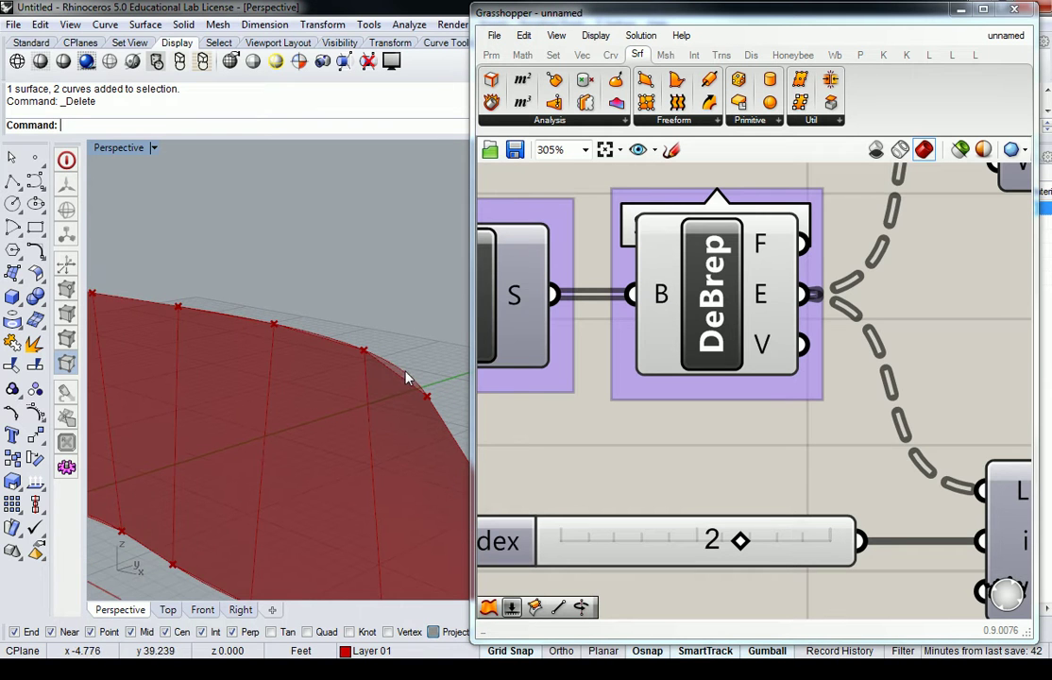
pyautogui.click(671, 283)
pyautogui.rightClick(713, 301)
pyautogui.click(746, 335)
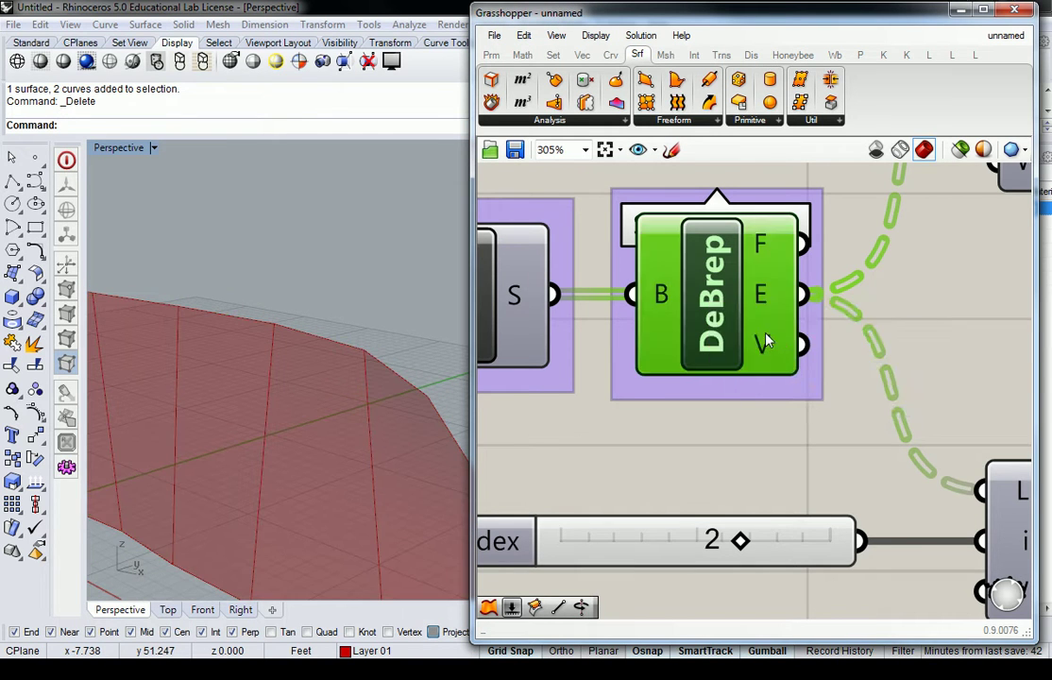
pyautogui.click(907, 311)
# Select the RuleSrf component to highlight its ruled panels in the Perspective view
pyautogui.scroll(-5, 906, 312)
pyautogui.moveTo(909, 312); pyautogui.dragTo(757, 308, button='right')
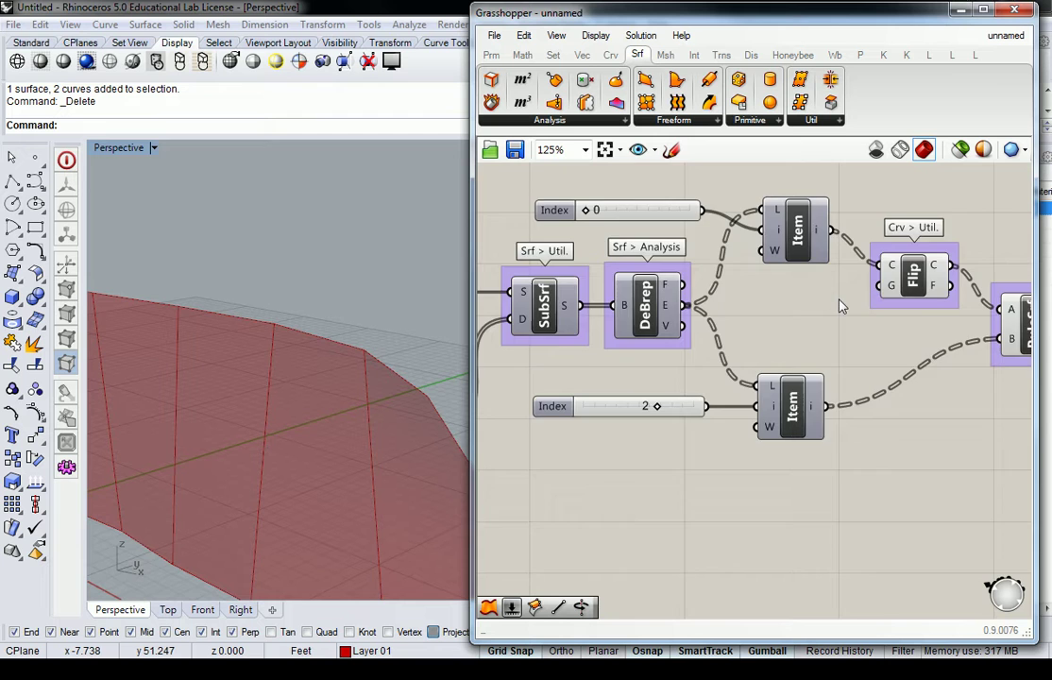
pyautogui.scroll(-2, 841, 306)
pyautogui.moveTo(954, 326); pyautogui.dragTo(836, 329, button='right')
pyautogui.scroll(4, 835, 331)
pyautogui.click(836, 333)
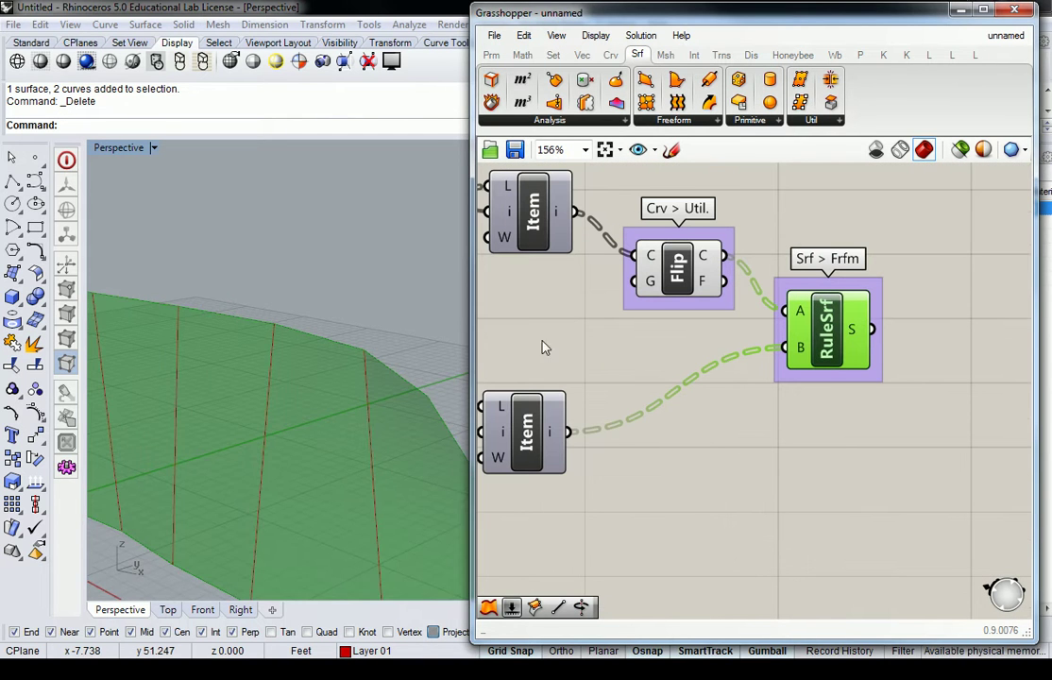
# Add a second DeBrep component after RuleSrf and connect RuleSrf's S output to its B input
pyautogui.moveTo(382, 316); pyautogui.dragTo(349, 318, button='right')
pyautogui.click(896, 266)
pyautogui.click(825, 338)
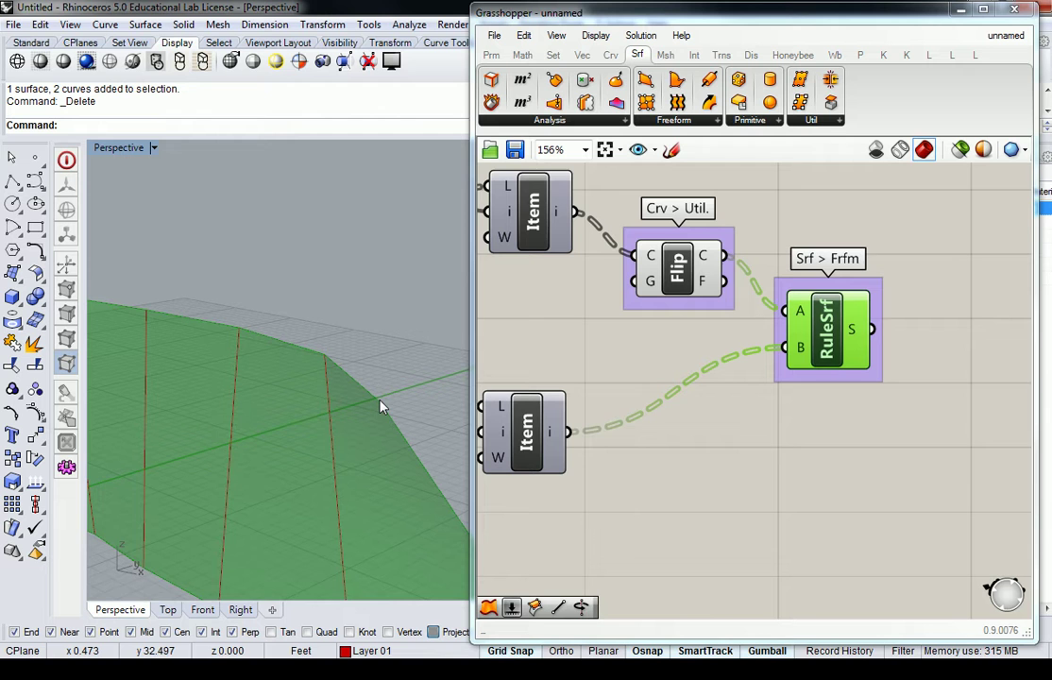
pyautogui.click(673, 381)
pyautogui.scroll(-3, 746, 421)
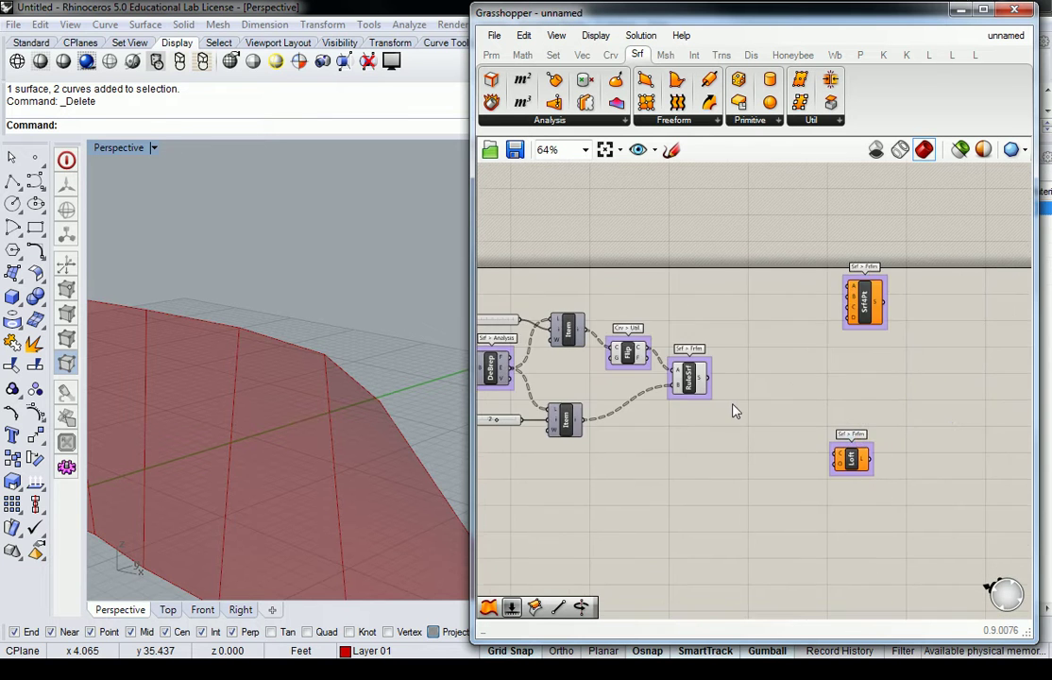
pyautogui.scroll(1, 732, 408)
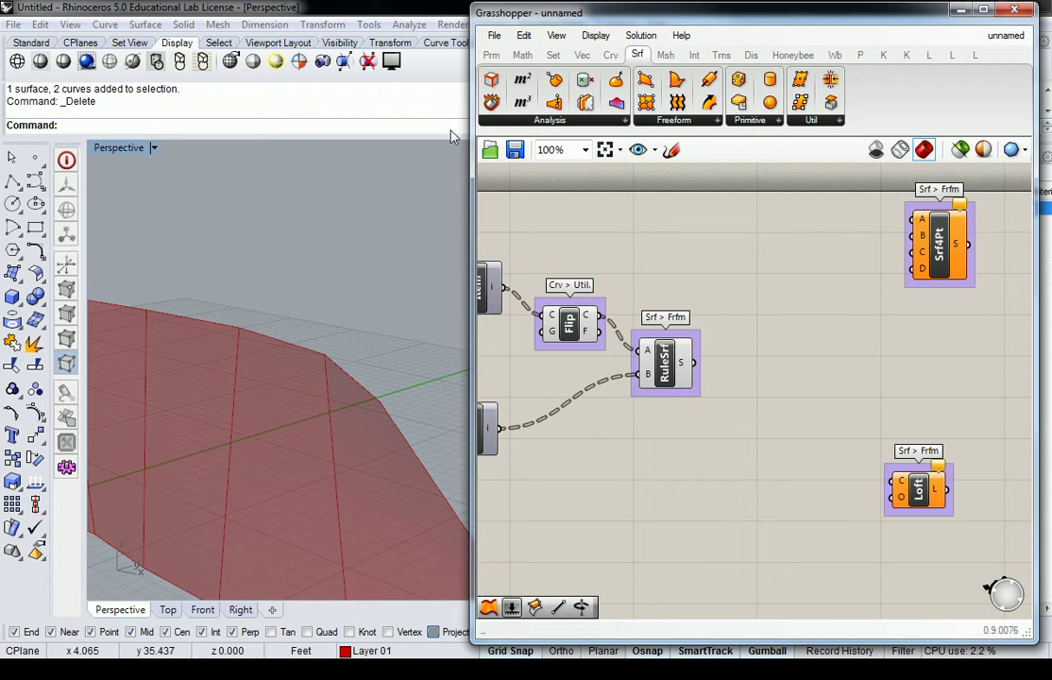
pyautogui.moveTo(492, 104); pyautogui.dragTo(776, 364)
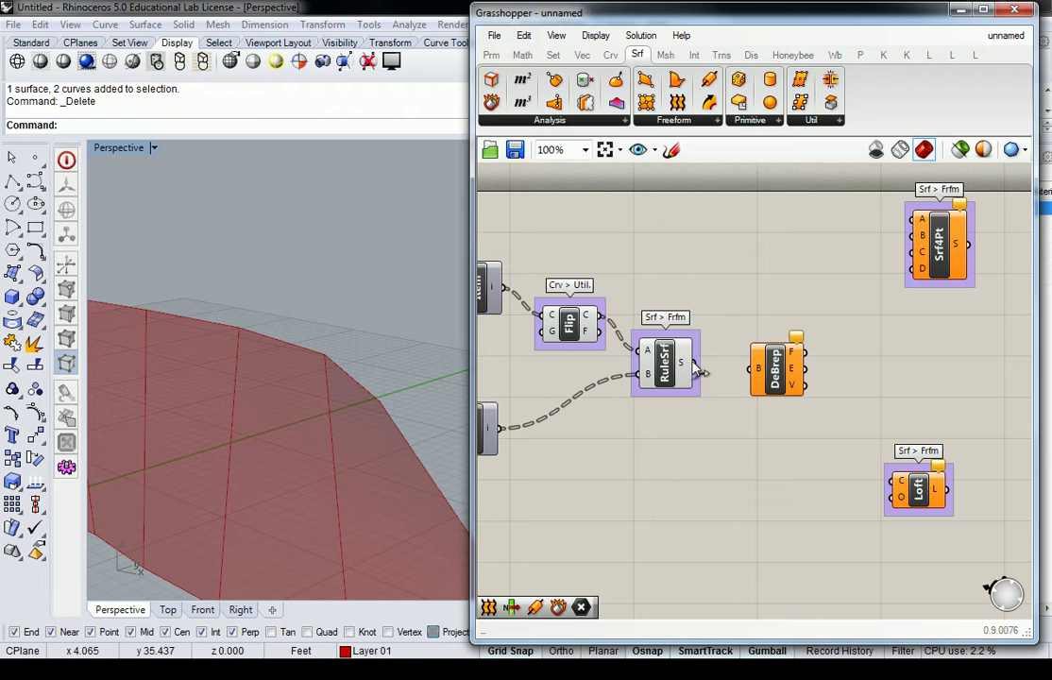
pyautogui.moveTo(694, 363); pyautogui.dragTo(755, 369)
pyautogui.click(678, 311)
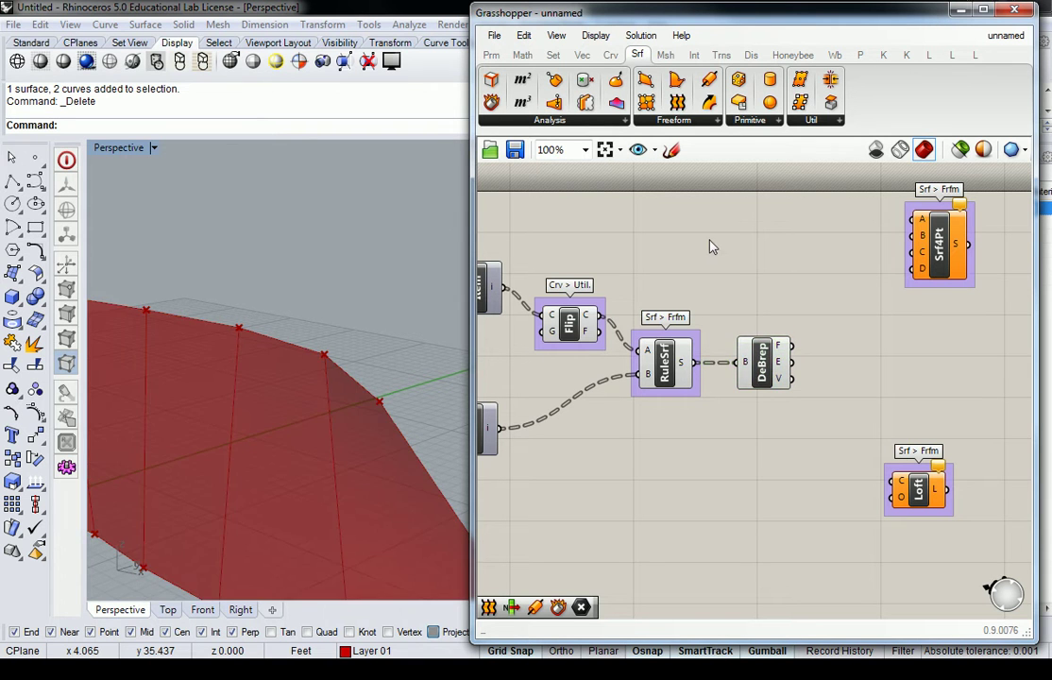
# Turn off the preview of the Flip and RuleSrf components
pyautogui.moveTo(772, 216); pyautogui.dragTo(506, 434)
pyautogui.click(694, 278)
pyautogui.moveTo(708, 251); pyautogui.dragTo(534, 442)
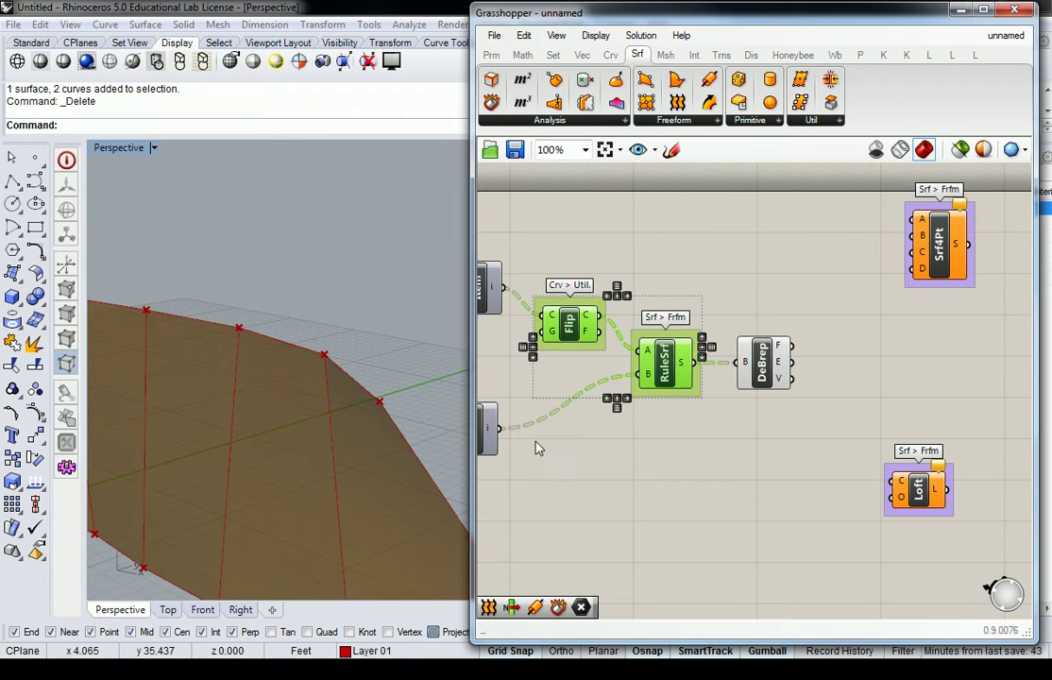
pyautogui.middleClick(565, 313)
pyautogui.click(615, 256)
pyautogui.click(662, 242)
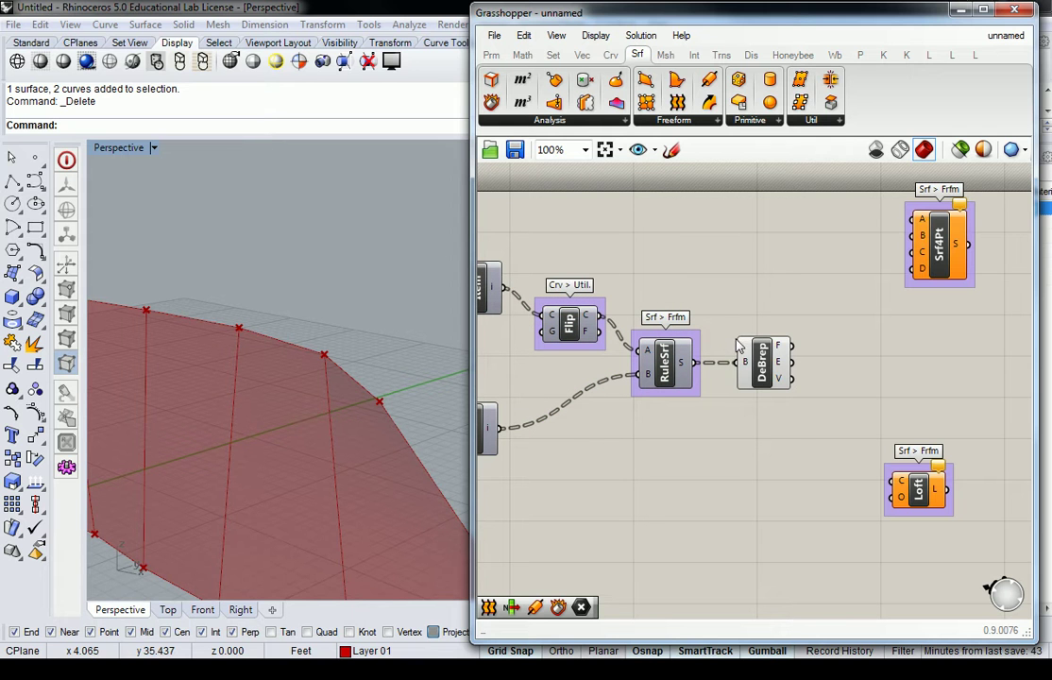
# Highlight the new DeBrep component's geometry in the Perspective view and inspect its Edges output
pyautogui.click(765, 364)
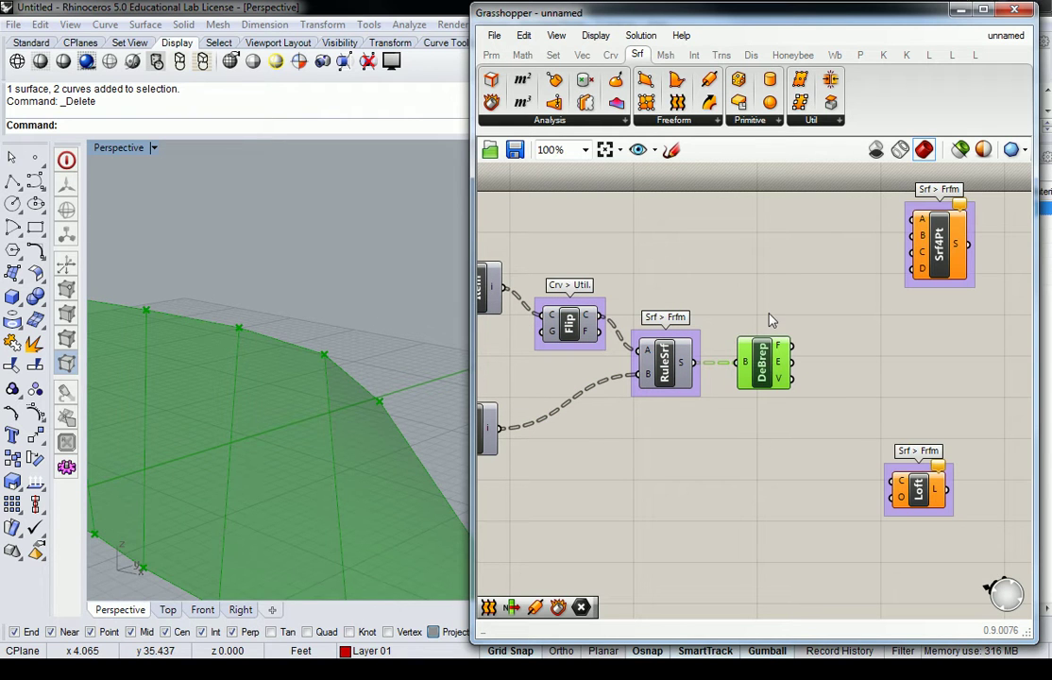
pyautogui.click(771, 318)
pyautogui.moveTo(799, 348); pyautogui.dragTo(777, 350, button='right')
pyautogui.moveTo(756, 375)
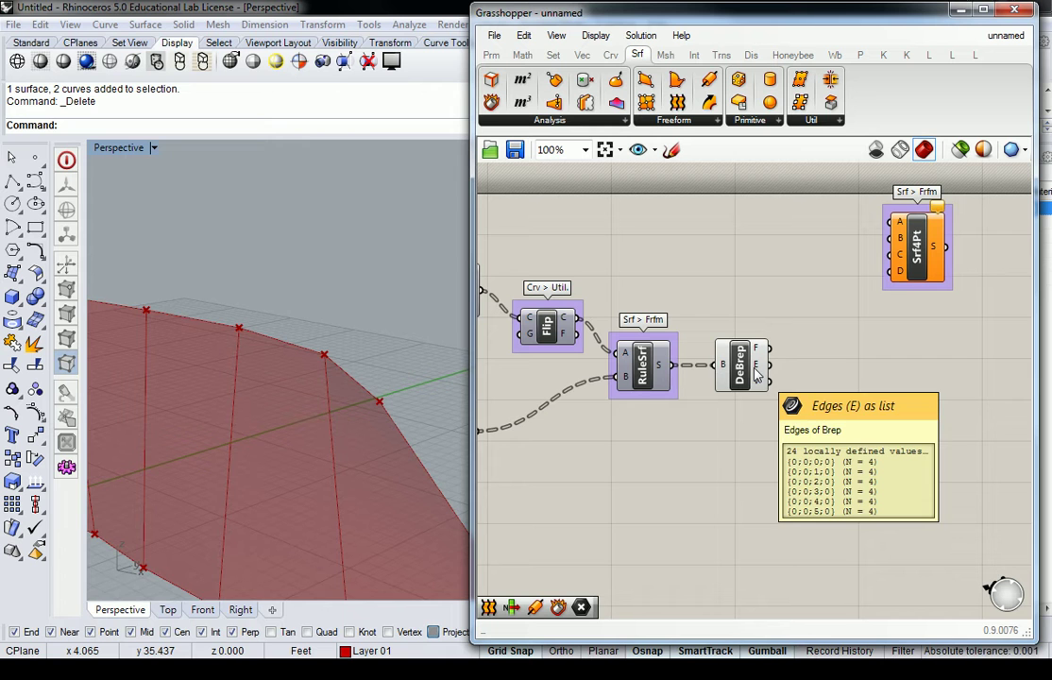
pyautogui.click(747, 368)
# Copy the 0 Index slider with its Item component and place the copy between the new DeBrep and Loft
pyautogui.click(606, 275)
pyautogui.moveTo(605, 275); pyautogui.dragTo(818, 226, button='right')
pyautogui.moveTo(831, 213); pyautogui.dragTo(678, 288)
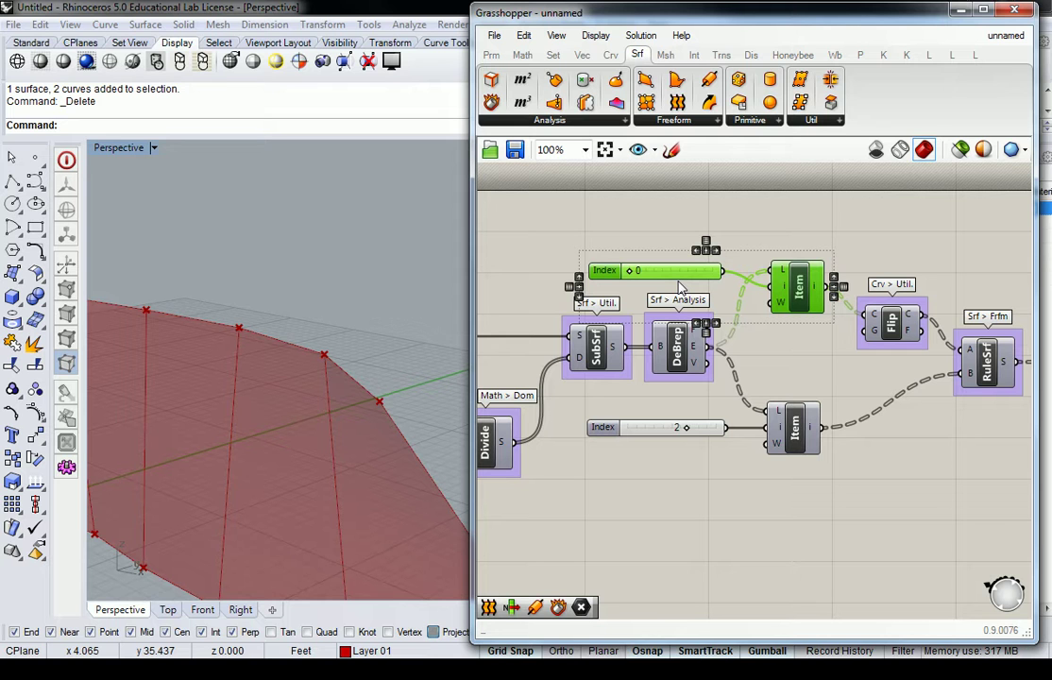
pyautogui.moveTo(804, 275); pyautogui.dragTo(668, 305, button='right')
pyautogui.scroll(-2, 808, 303)
pyautogui.moveTo(755, 303); pyautogui.dragTo(683, 309, button='right')
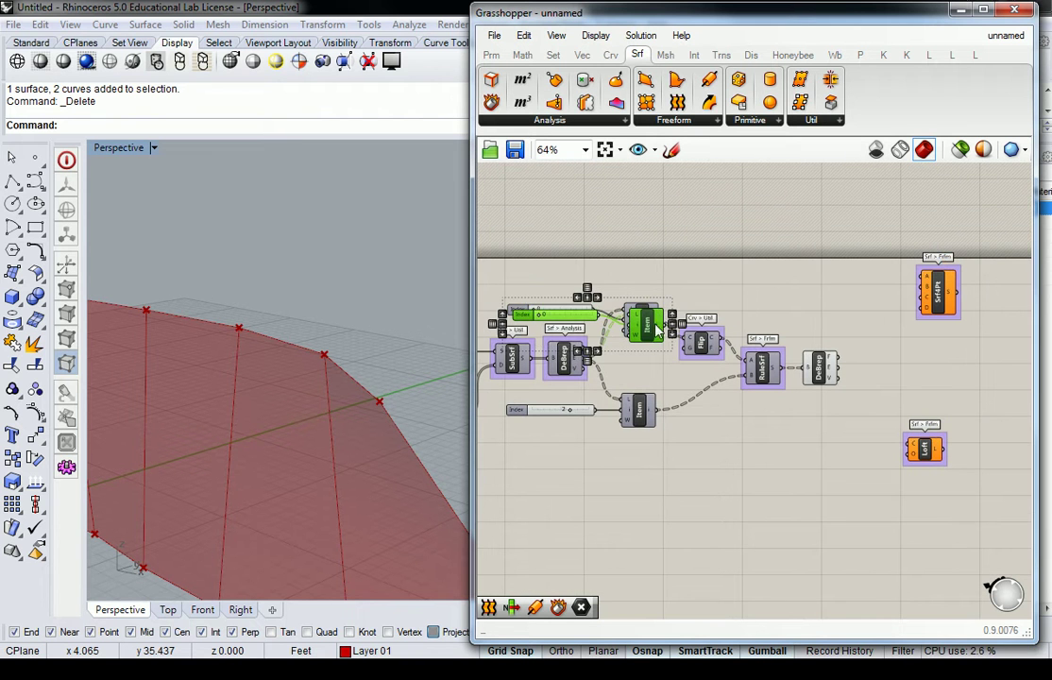
pyautogui.moveTo(646, 304); pyautogui.dragTo(870, 403)
pyautogui.scroll(2, 870, 402)
pyautogui.click(870, 396)
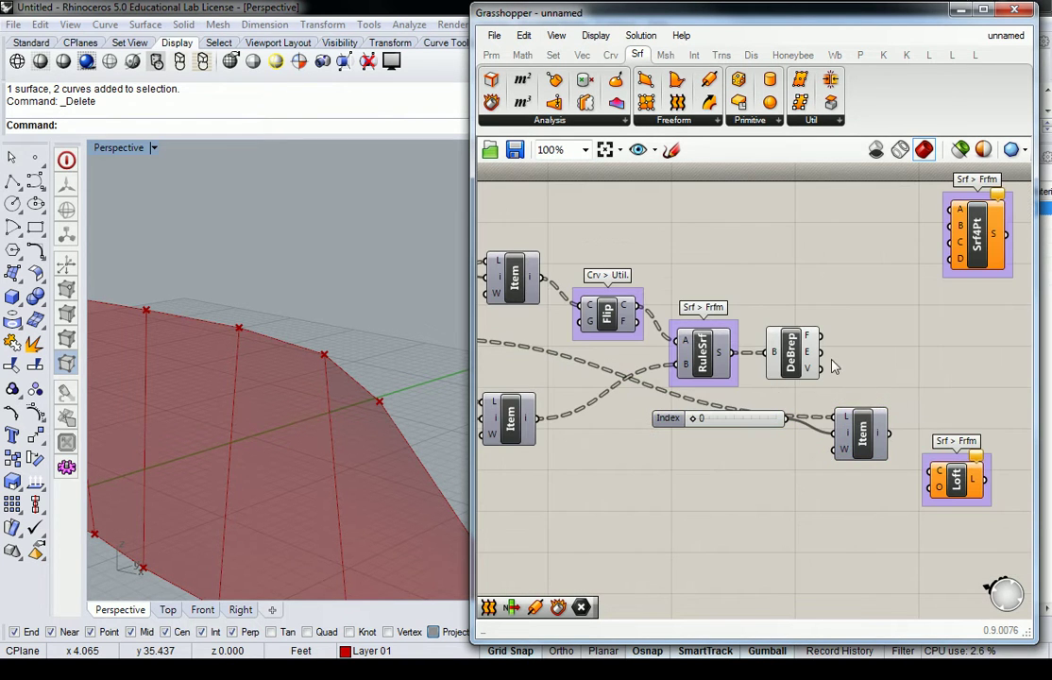
# Connect the new DeBrep's Edges output to the copied Item's L input and move Loft and Srf4Pt farther along the canvas
pyautogui.moveTo(823, 353); pyautogui.dragTo(837, 416)
pyautogui.moveTo(897, 387); pyautogui.dragTo(801, 385, button='right')
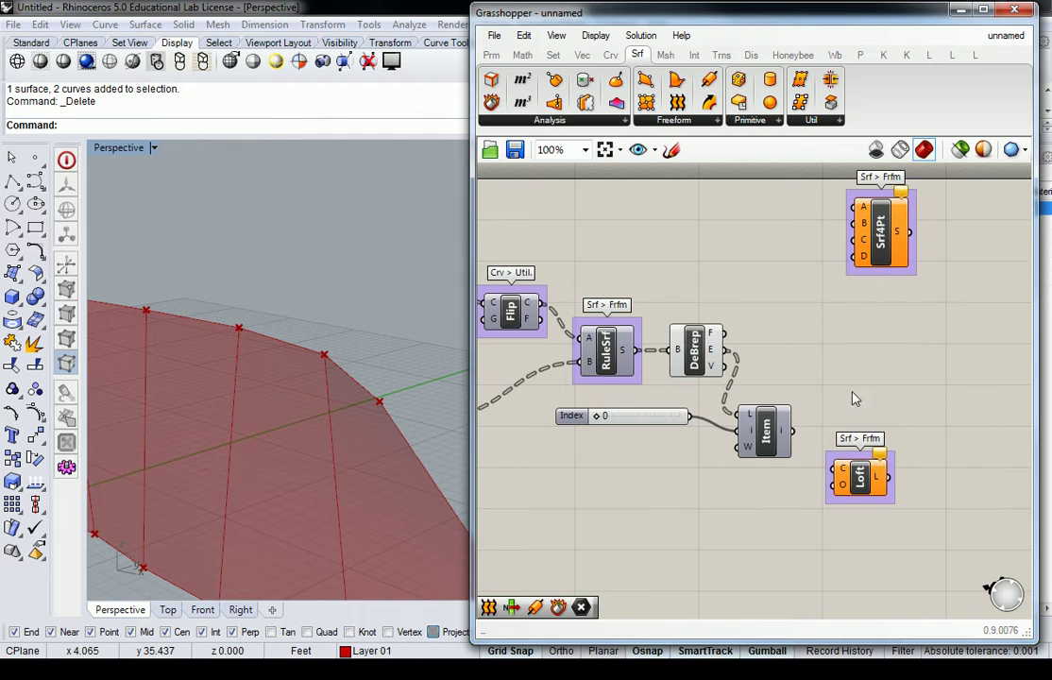
pyautogui.moveTo(867, 479); pyautogui.dragTo(910, 451)
pyautogui.moveTo(891, 311); pyautogui.dragTo(790, 383, button='right')
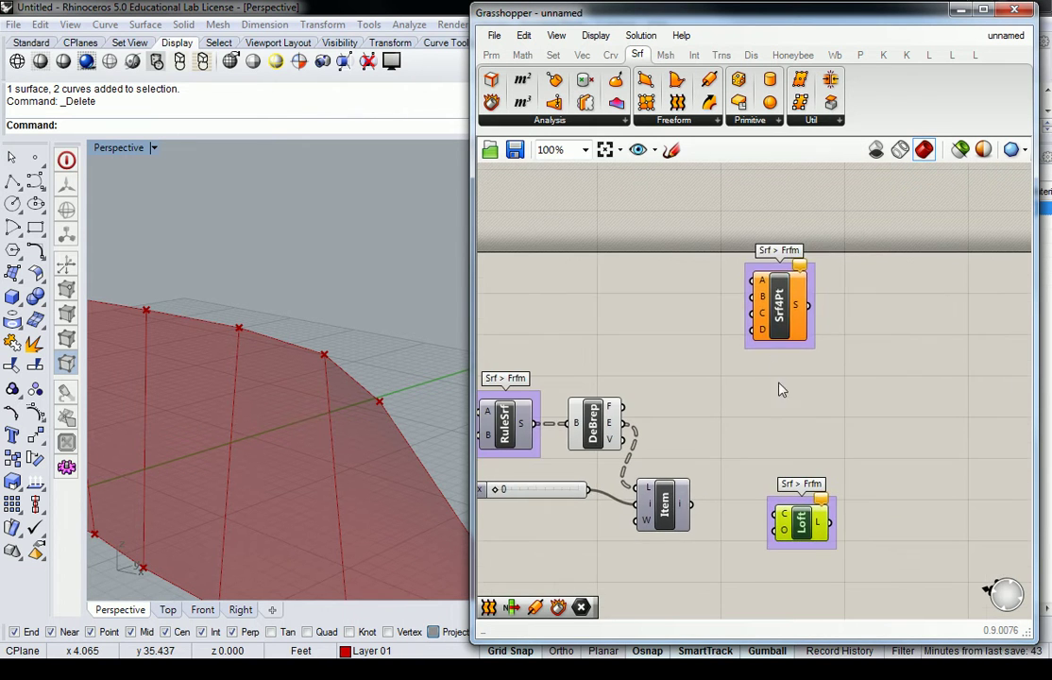
pyautogui.moveTo(778, 312); pyautogui.dragTo(1006, 289)
pyautogui.moveTo(736, 373); pyautogui.dragTo(841, 292, button='right')
pyautogui.moveTo(766, 416); pyautogui.dragTo(772, 408)
# Turn on the copied Item component's preview and highlight its edges at the end of the panelled surface
pyautogui.rightClick(772, 408)
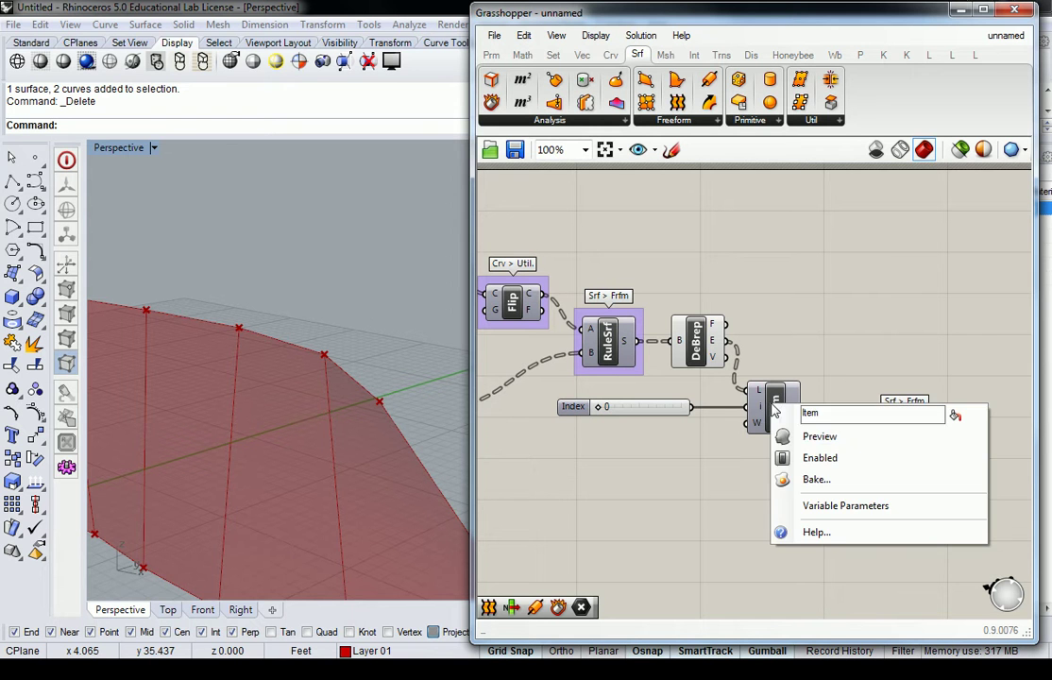
pyautogui.click(805, 436)
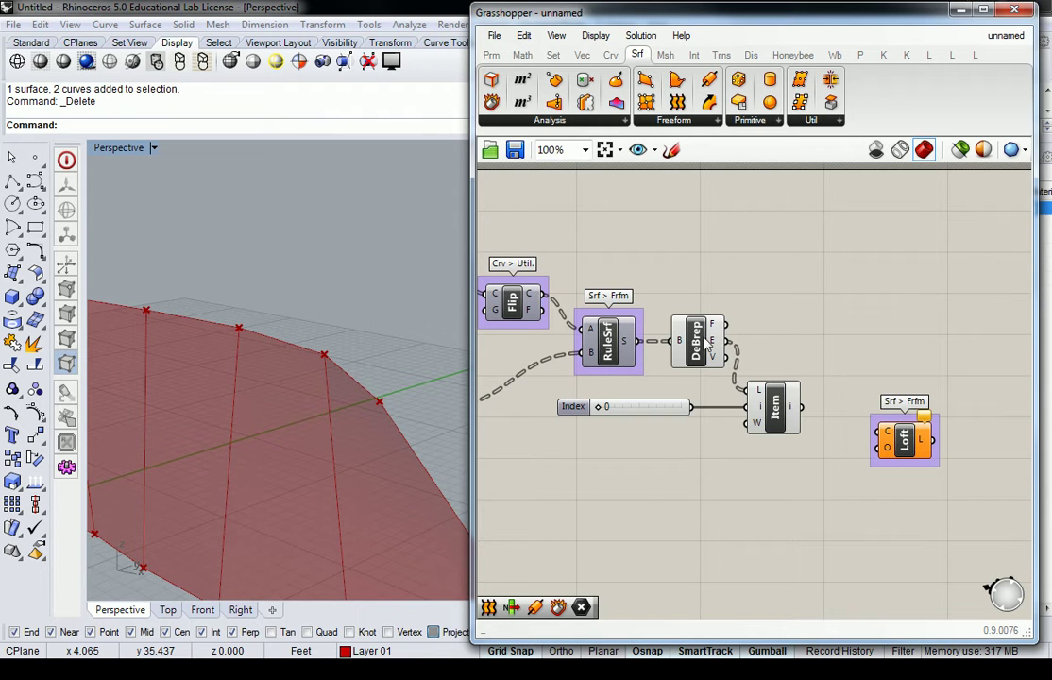
pyautogui.click(777, 412)
pyautogui.moveTo(342, 421); pyautogui.dragTo(275, 347, button='right')
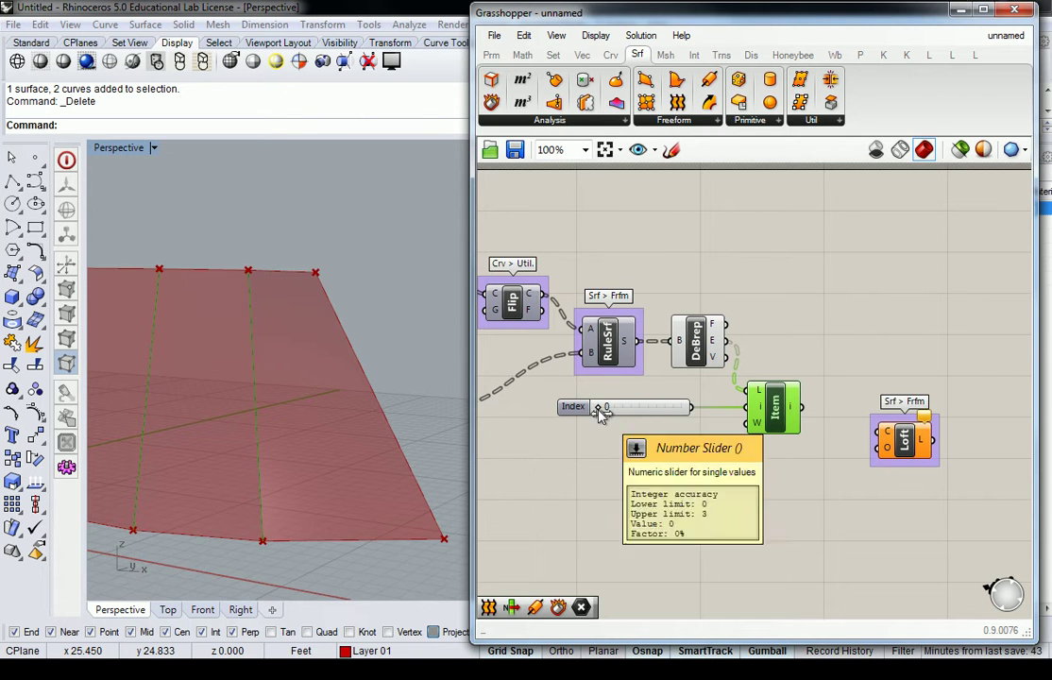
# Compare the panel edges picked at Index 1 and 3, leaving the copied Item's slider at 1
pyautogui.moveTo(599, 407); pyautogui.dragTo(616, 412)
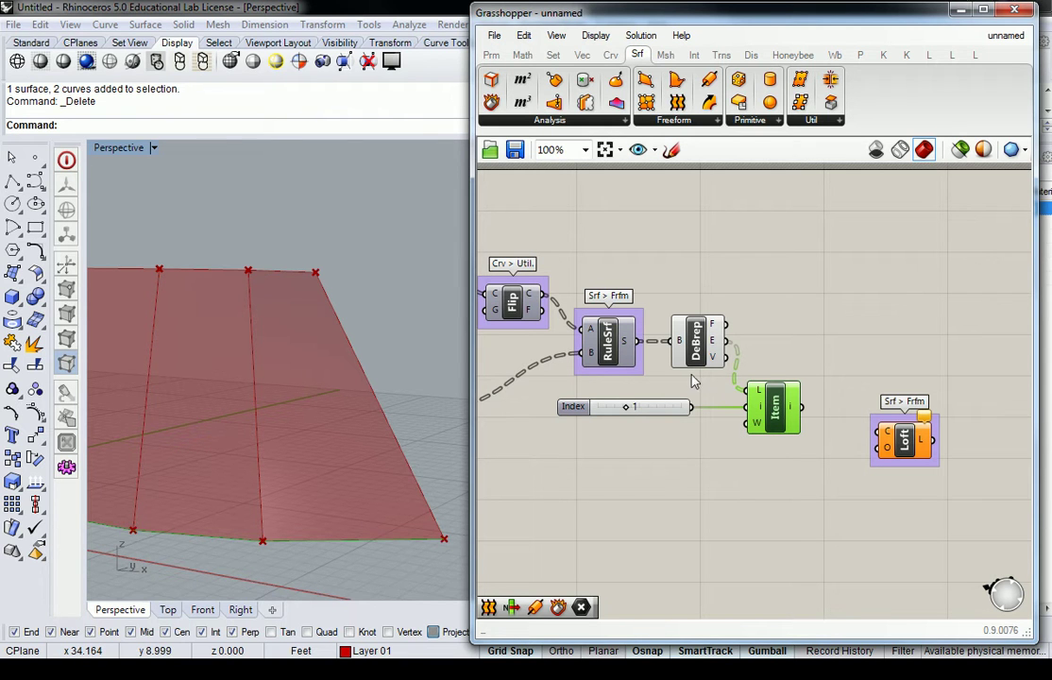
pyautogui.moveTo(625, 407); pyautogui.dragTo(675, 407)
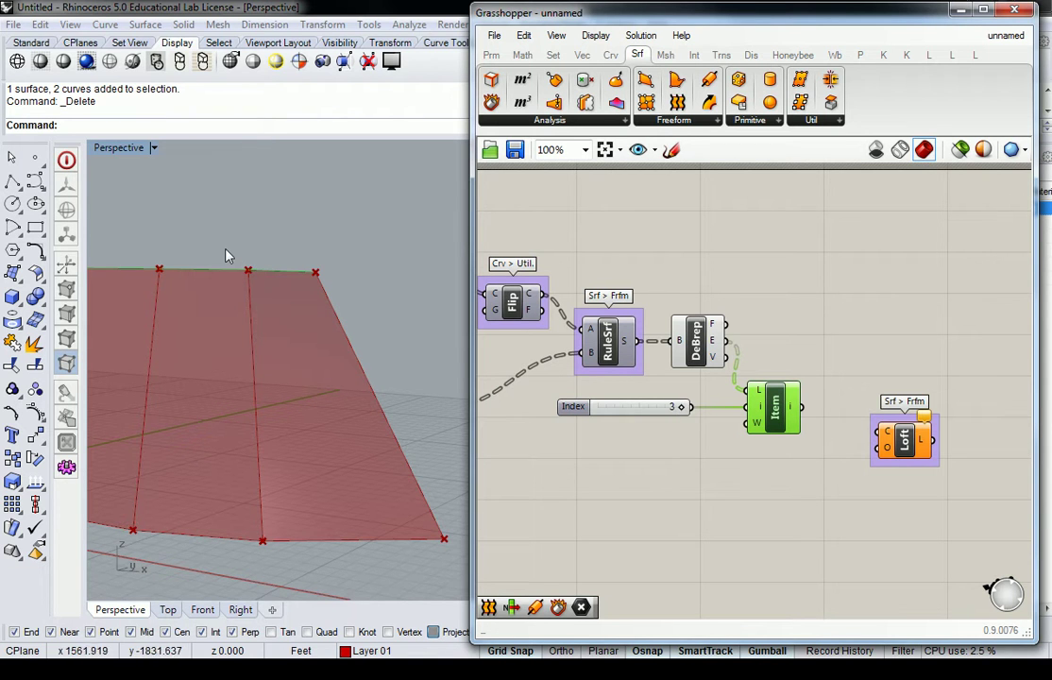
pyautogui.moveTo(680, 408); pyautogui.dragTo(626, 412)
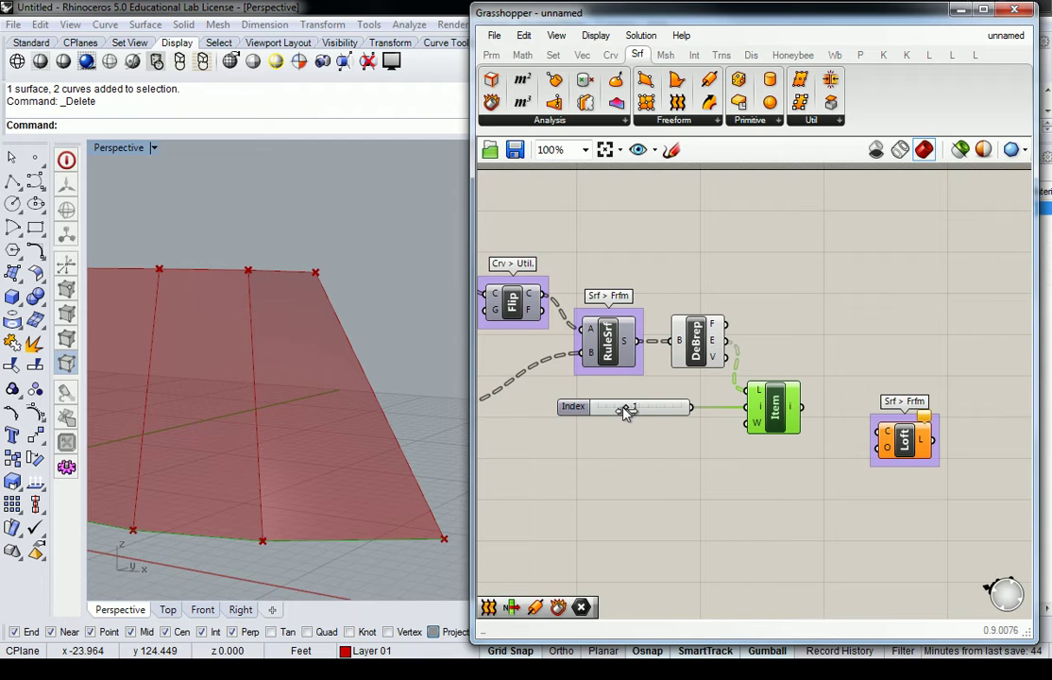
pyautogui.moveTo(626, 412)
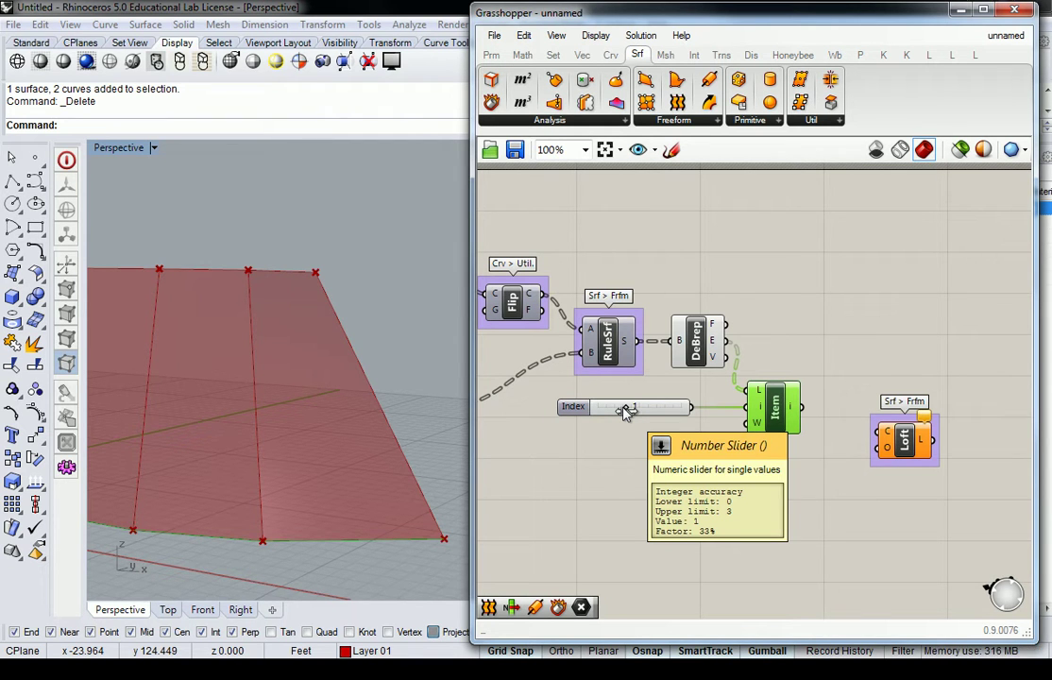
pyautogui.click(664, 464)
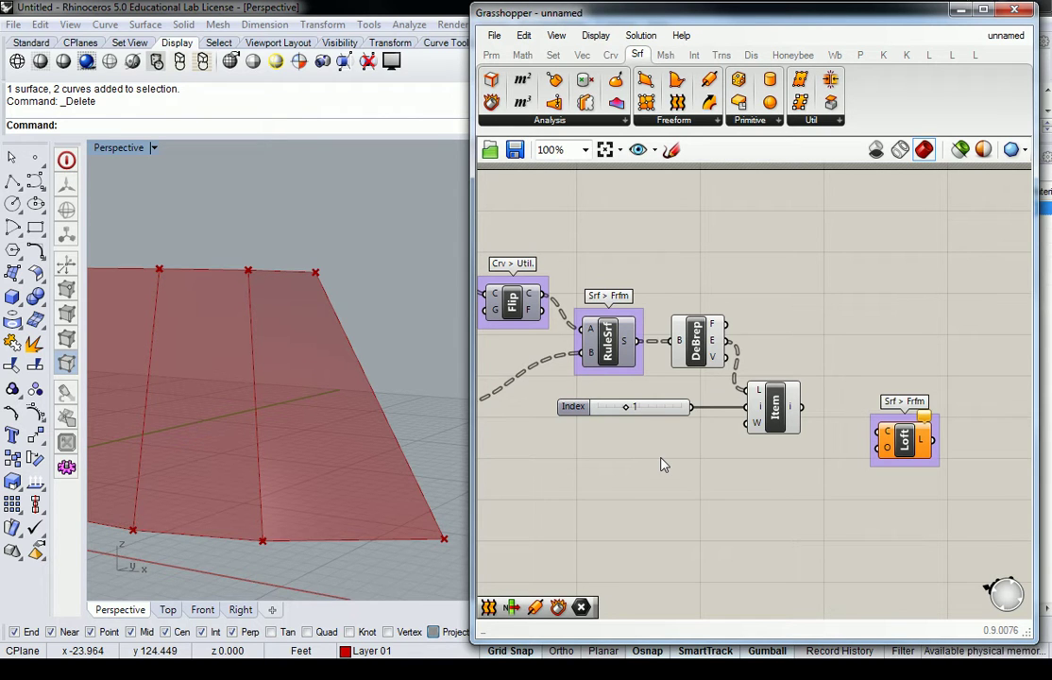
# Highlight the copied Item component and examine its selected edges along the whole panelled surface
pyautogui.moveTo(871, 258); pyautogui.dragTo(782, 254, button='right')
pyautogui.moveTo(634, 383); pyautogui.dragTo(672, 378, button='right')
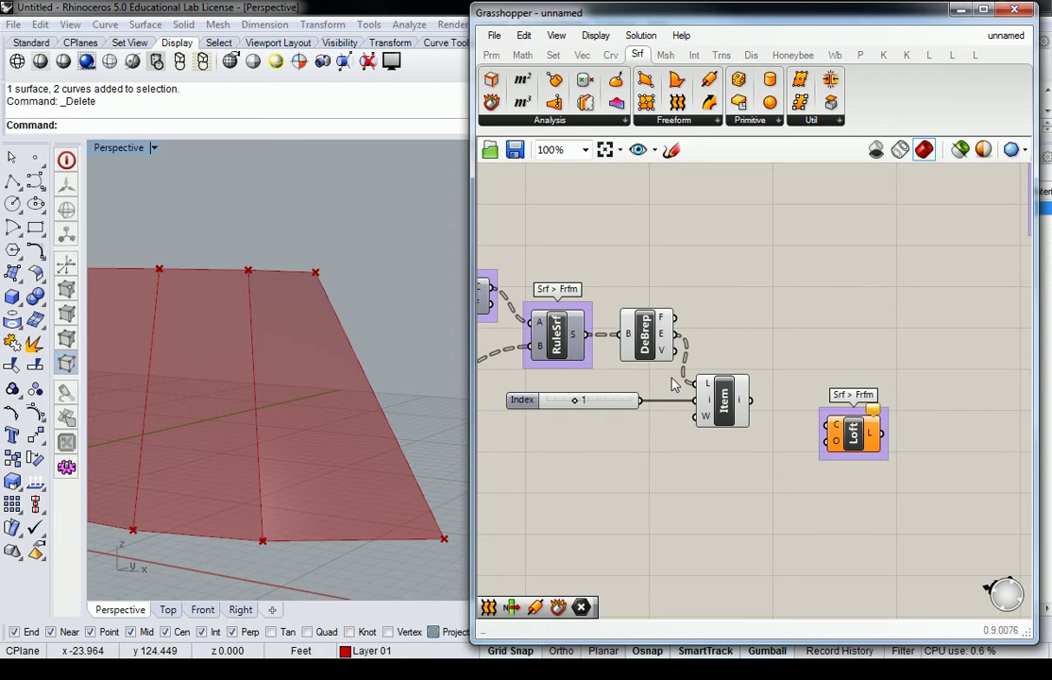
pyautogui.click(722, 397)
pyautogui.moveTo(741, 400)
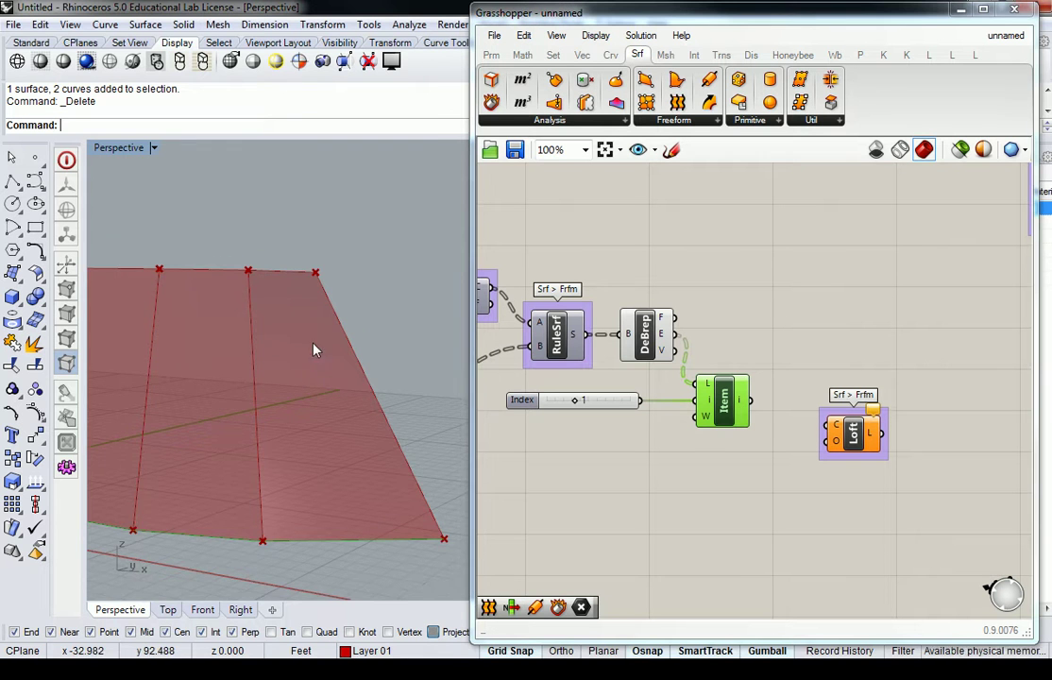
pyautogui.moveTo(272, 298); pyautogui.dragTo(311, 333, button='right')
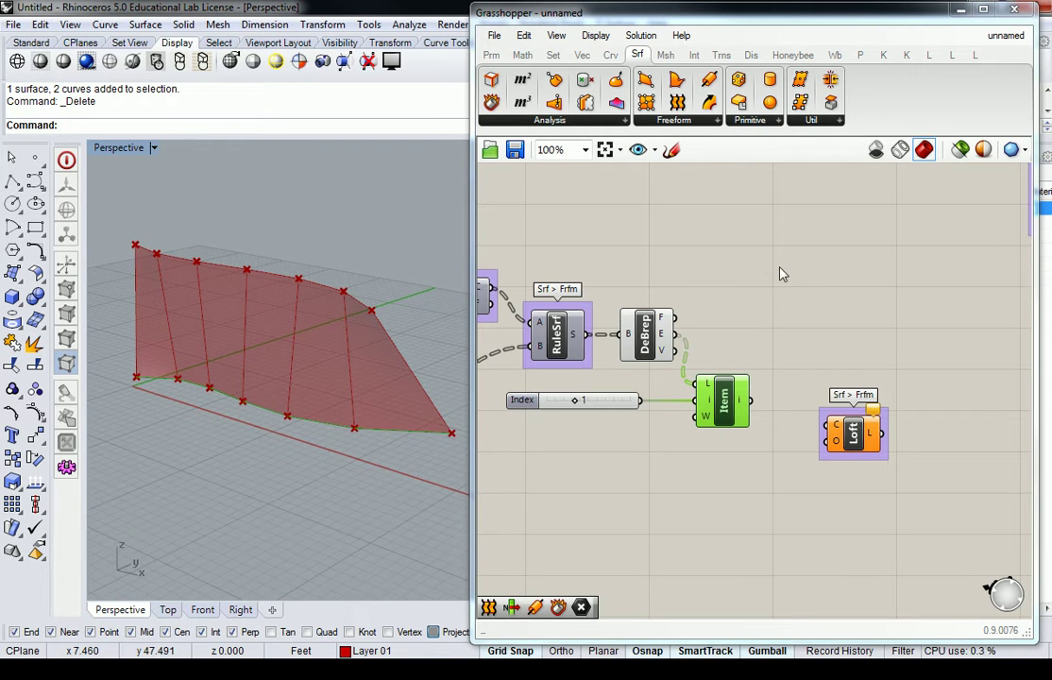
# Add a Panel fed by the copied Item's output and enlarge it to show every branch
pyautogui.click(779, 275)
pyautogui.click(601, 401)
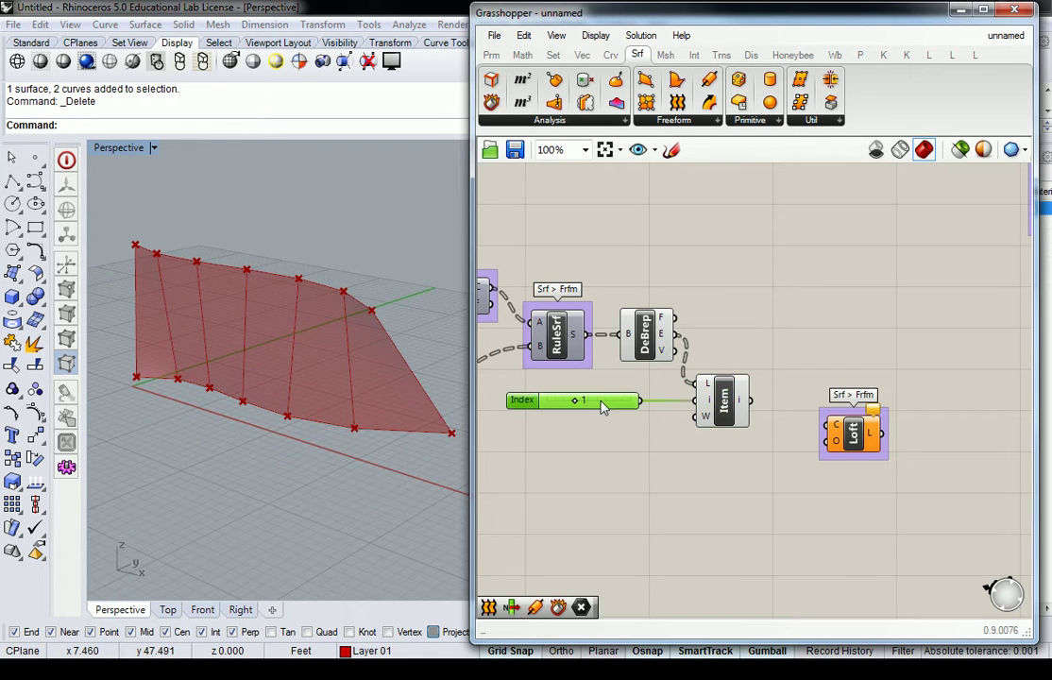
pyautogui.click(770, 244)
pyautogui.click(493, 55)
pyautogui.click(706, 102)
pyautogui.click(911, 234)
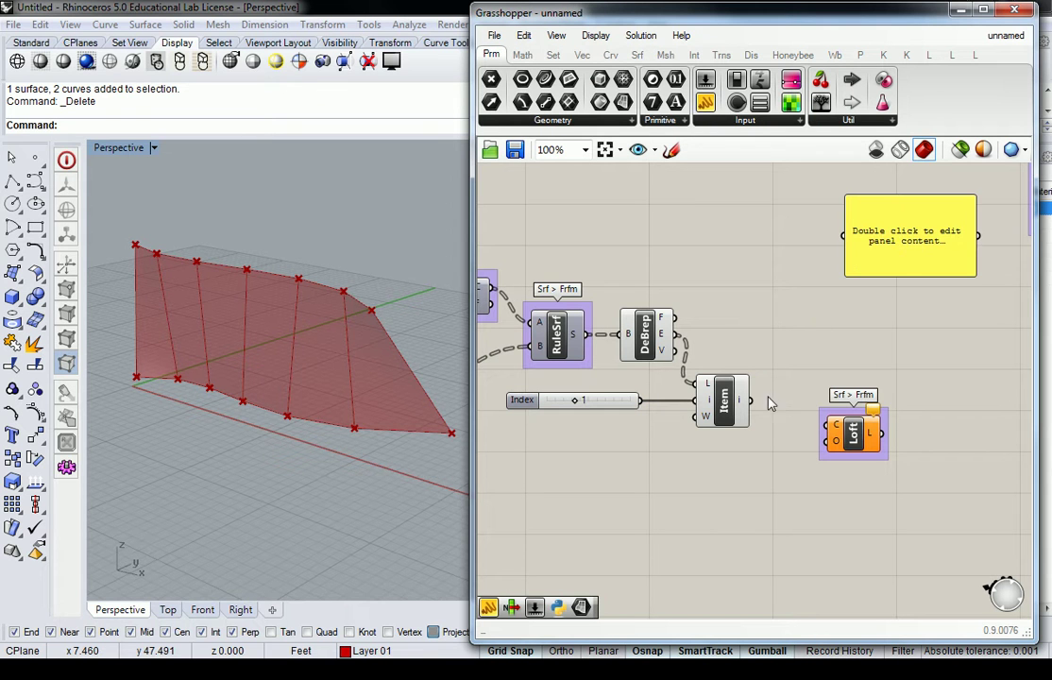
pyautogui.moveTo(752, 400); pyautogui.dragTo(838, 229)
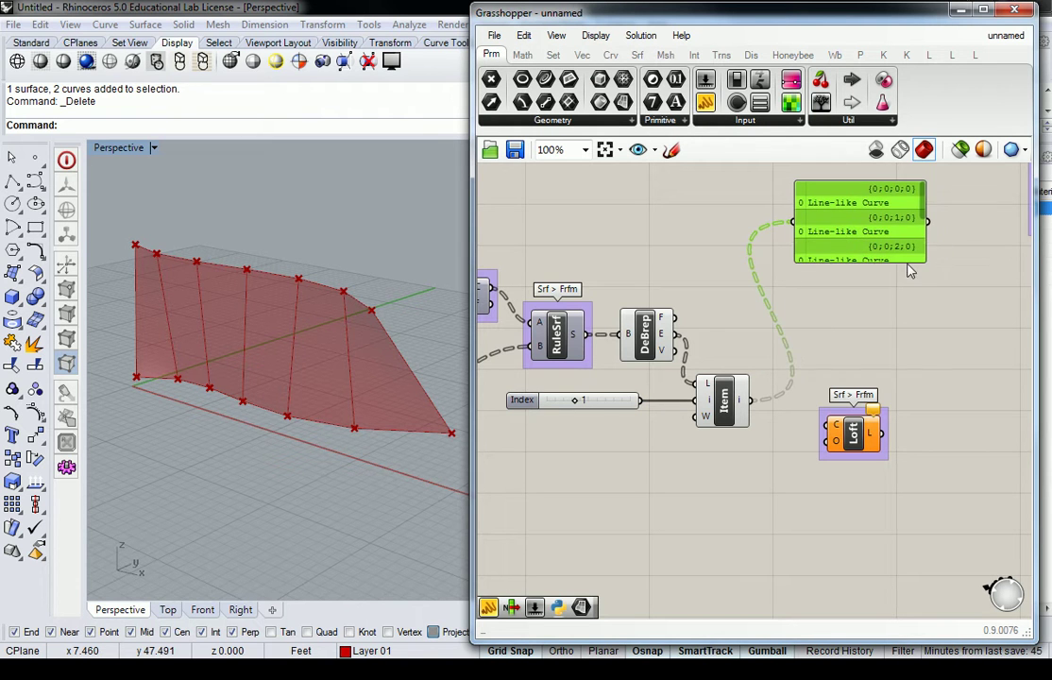
pyautogui.moveTo(907, 264); pyautogui.dragTo(906, 360)
pyautogui.click(728, 334)
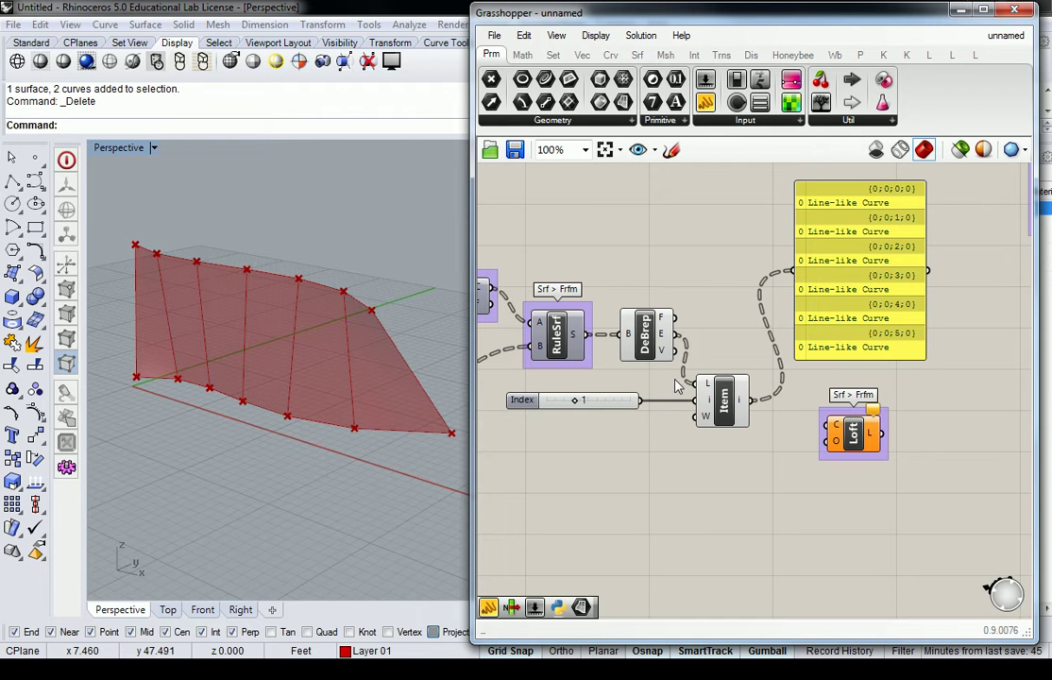
# Add a second slider set to 0 below the Index slider and connect it to the Item's i input as well
pyautogui.click(621, 406)
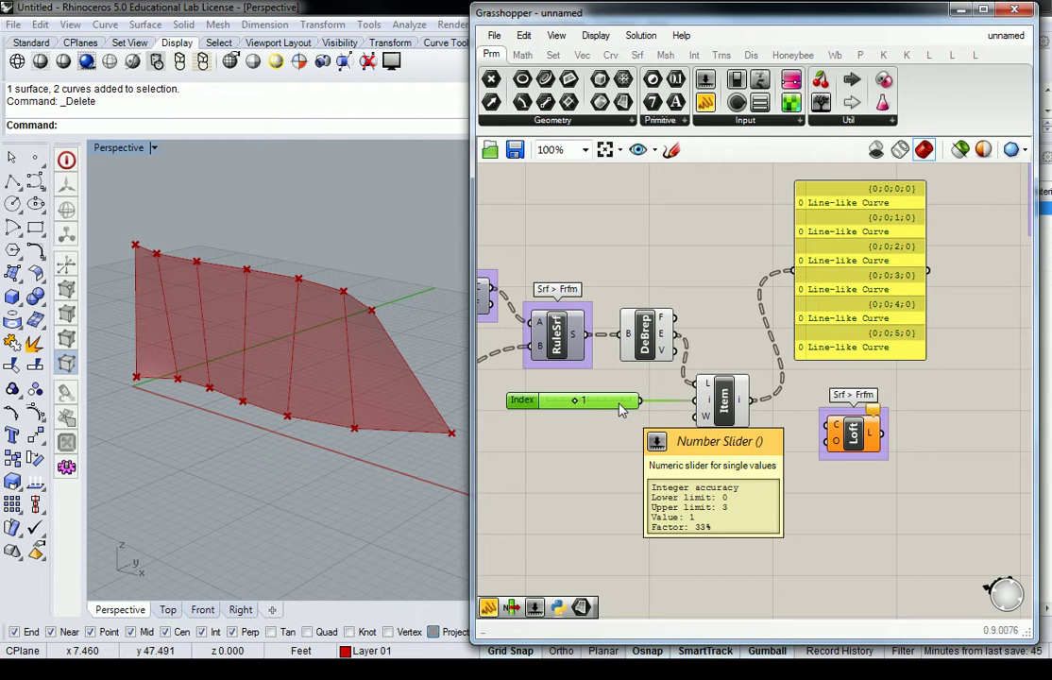
pyautogui.keyDown('alt'); pyautogui.moveTo(620, 404); pyautogui.dragTo(549, 436); pyautogui.keyUp('alt')
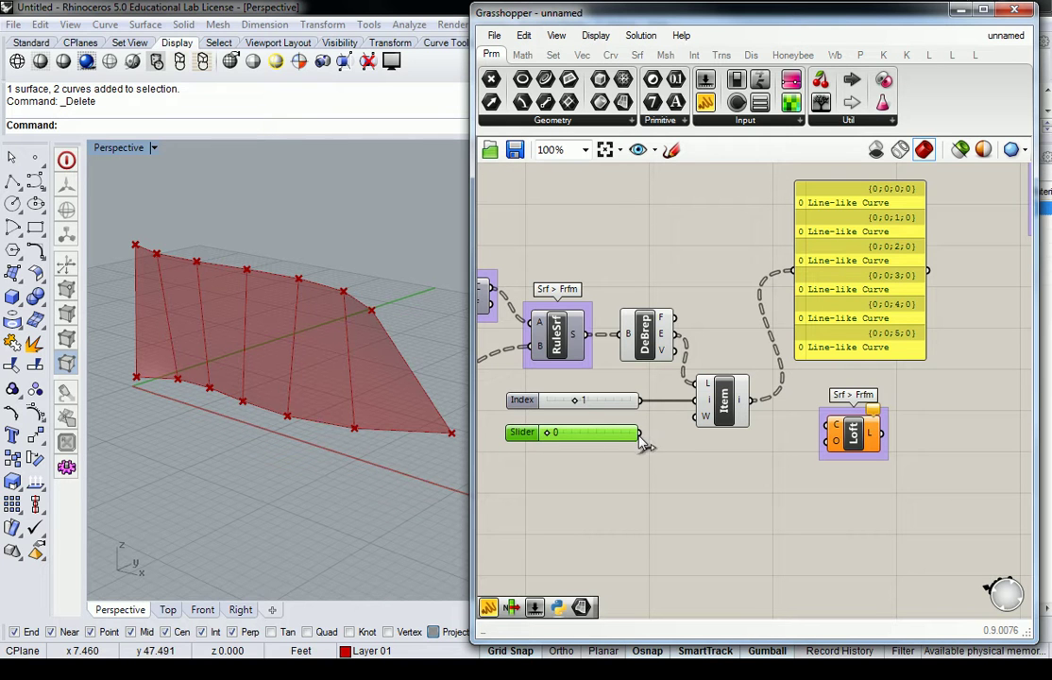
pyautogui.moveTo(640, 432); pyautogui.dragTo(702, 406)
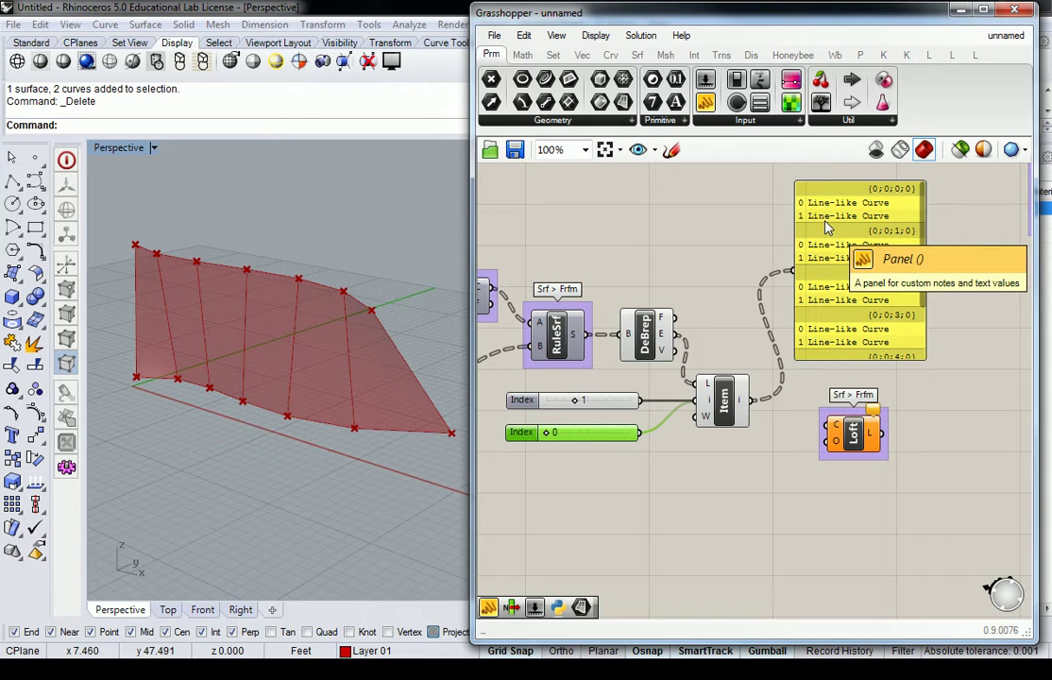
# Highlight the Item component's edges for both indices and examine them closely on the end panels
pyautogui.click(723, 400)
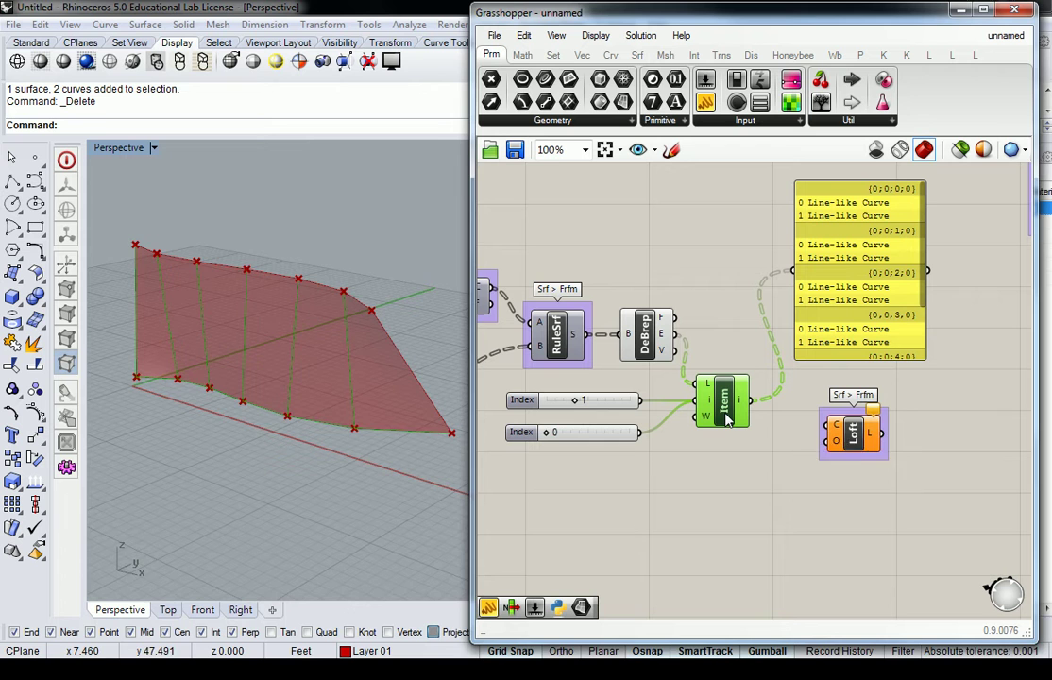
pyautogui.scroll(5, 387, 463)
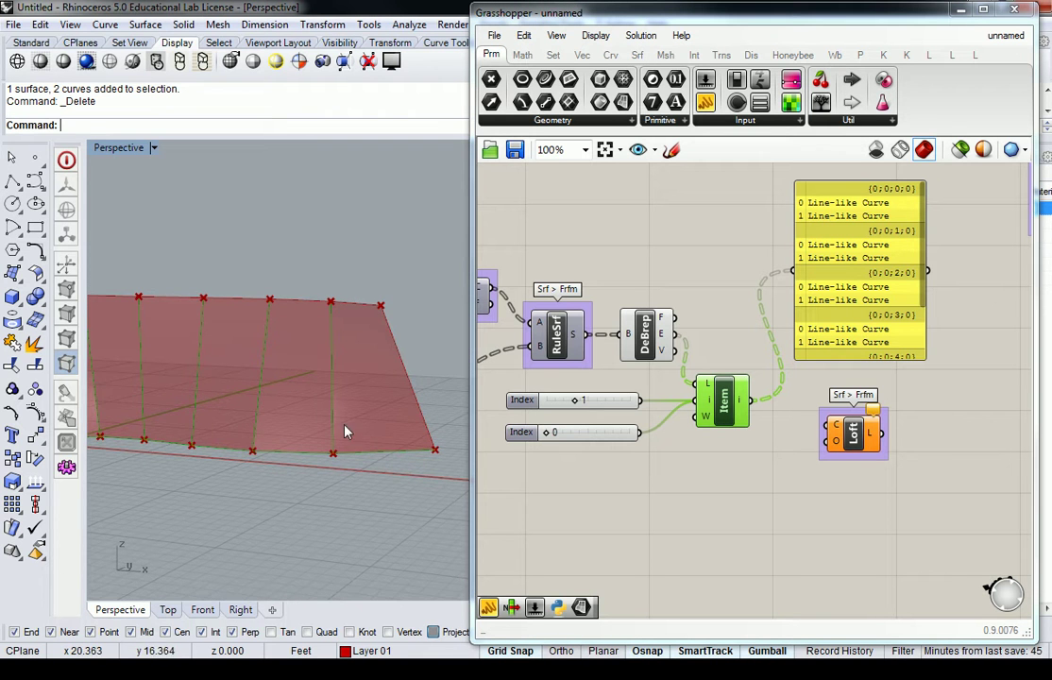
pyautogui.scroll(3, 359, 425)
pyautogui.keyDown('shift'); pyautogui.moveTo(368, 363); pyautogui.dragTo(315, 391, button='right'); pyautogui.keyUp('shift')
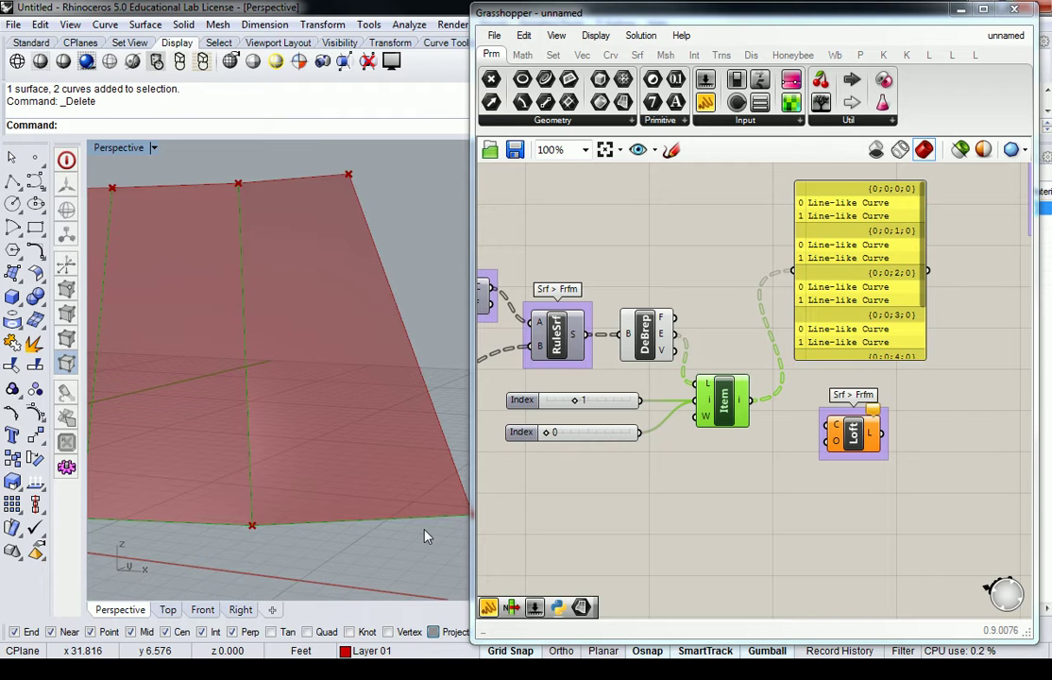
# Connect the copied Item component's output to the Loft component's C input
pyautogui.moveTo(819, 340); pyautogui.dragTo(796, 365, button='right')
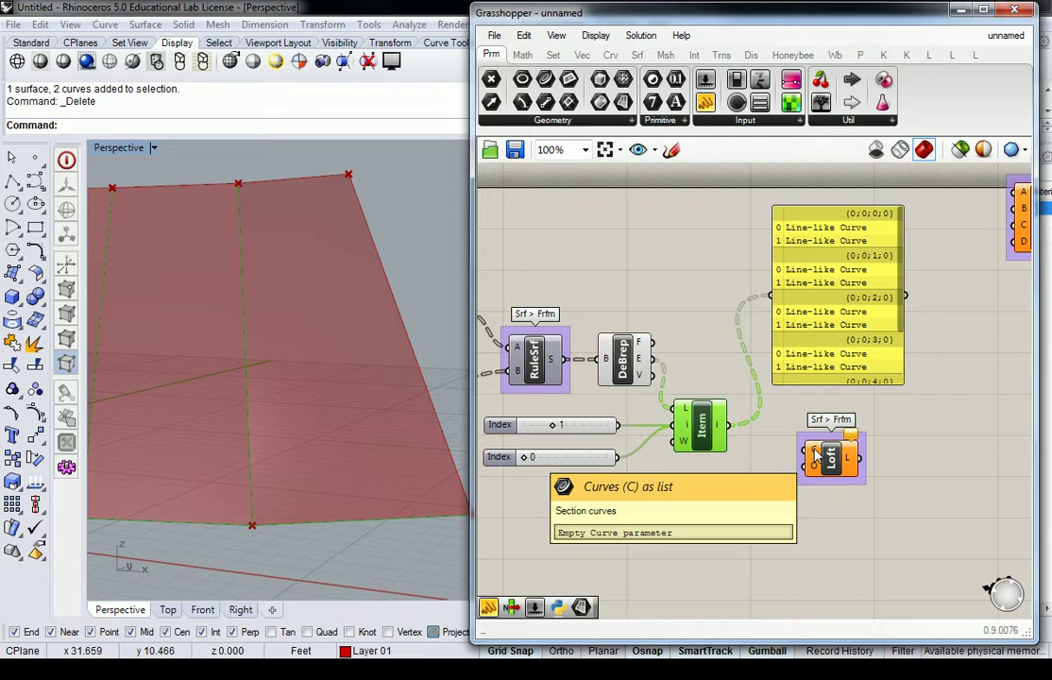
pyautogui.moveTo(725, 426); pyautogui.dragTo(796, 457)
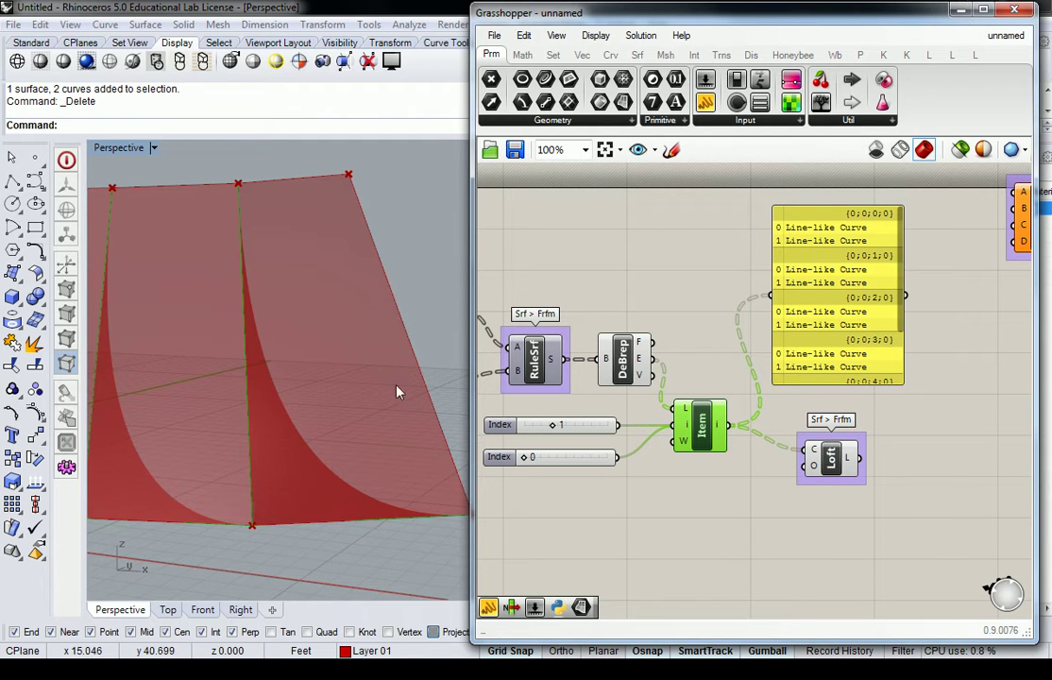
pyautogui.moveTo(344, 335); pyautogui.dragTo(367, 306, button='right')
# Turn off the DeBrep component's preview to isolate the lofted surfaces in the viewport
pyautogui.click(670, 290)
pyautogui.click(622, 347)
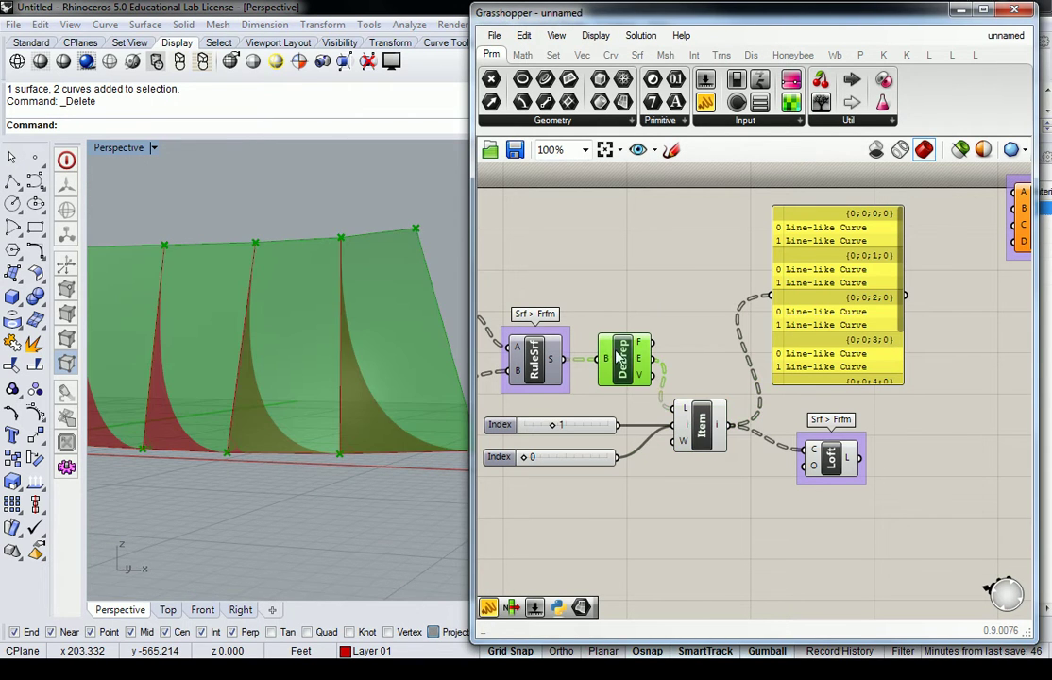
pyautogui.rightClick(629, 359)
pyautogui.click(672, 391)
pyautogui.moveTo(660, 270); pyautogui.dragTo(635, 293, button='right')
pyautogui.moveTo(311, 340); pyautogui.dragTo(364, 348, button='right')
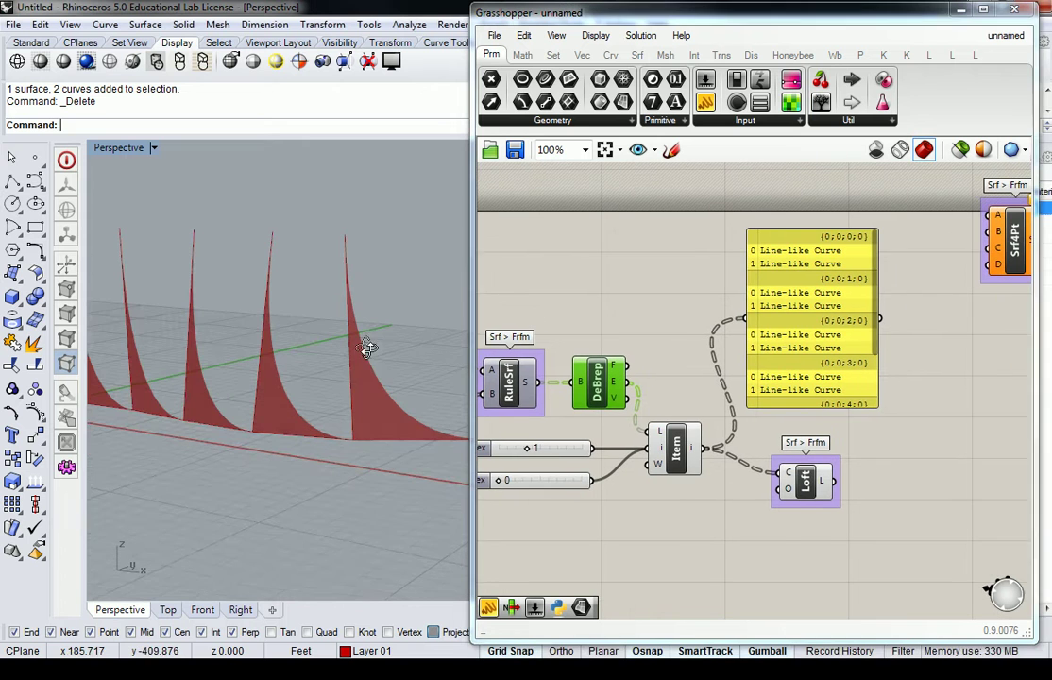
# Delete the Panel that lists the Item component's selected edge curves
pyautogui.rightClick(789, 497)
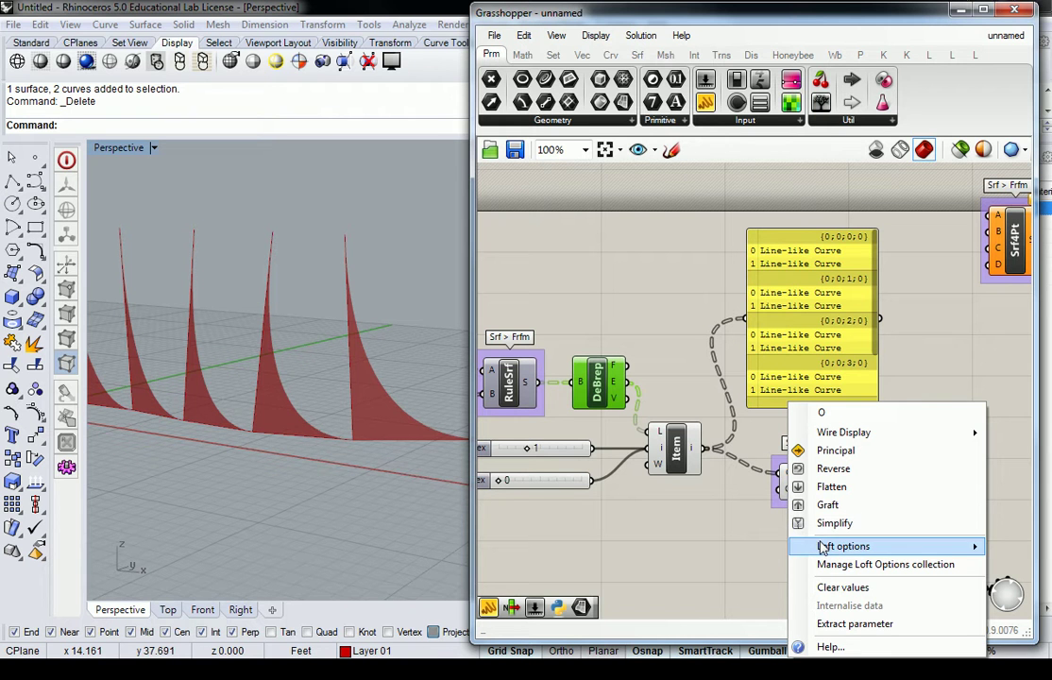
pyautogui.moveTo(724, 419); pyautogui.dragTo(562, 291, button='right')
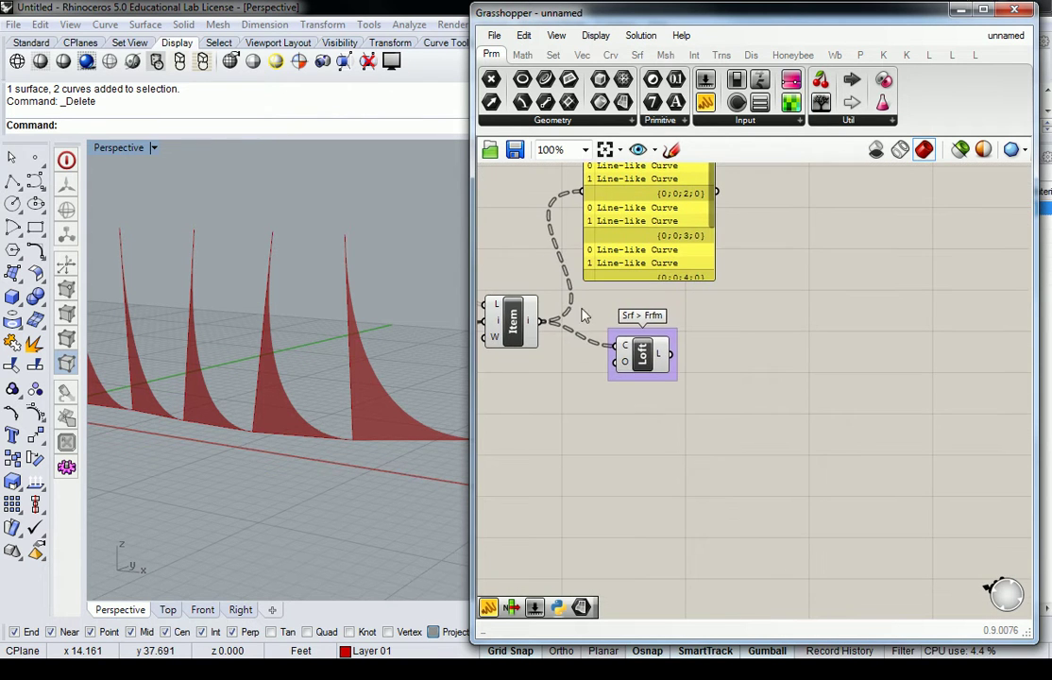
pyautogui.moveTo(599, 353); pyautogui.dragTo(599, 376, button='right')
pyautogui.click(629, 281)
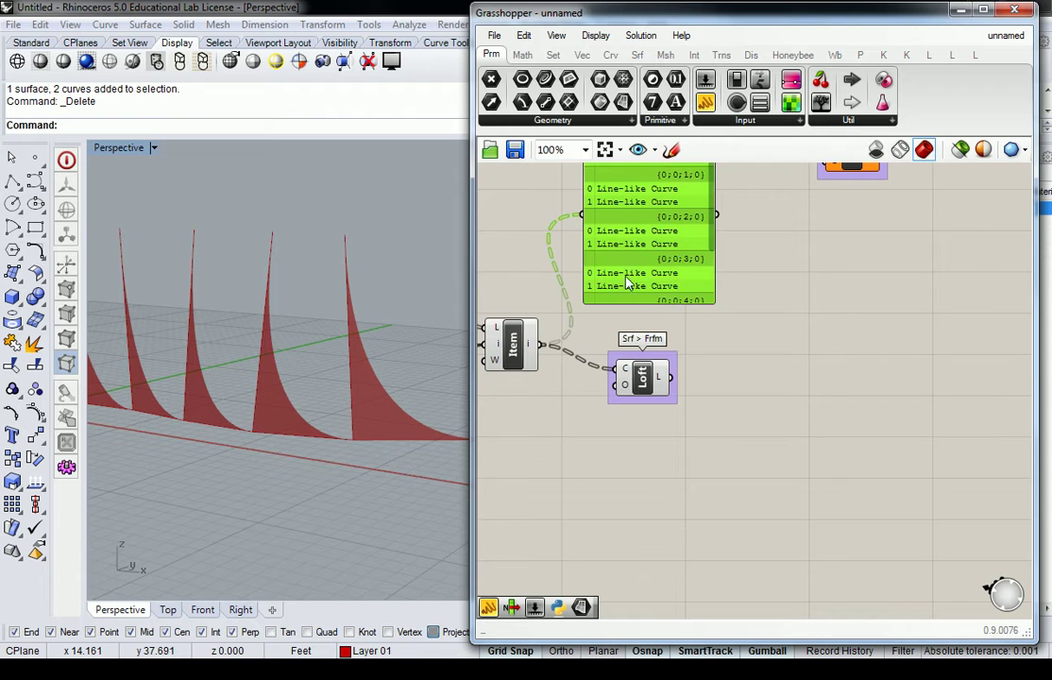
pyautogui.moveTo(643, 239); pyautogui.dragTo(698, 305, button='right')
pyautogui.press('Delete')
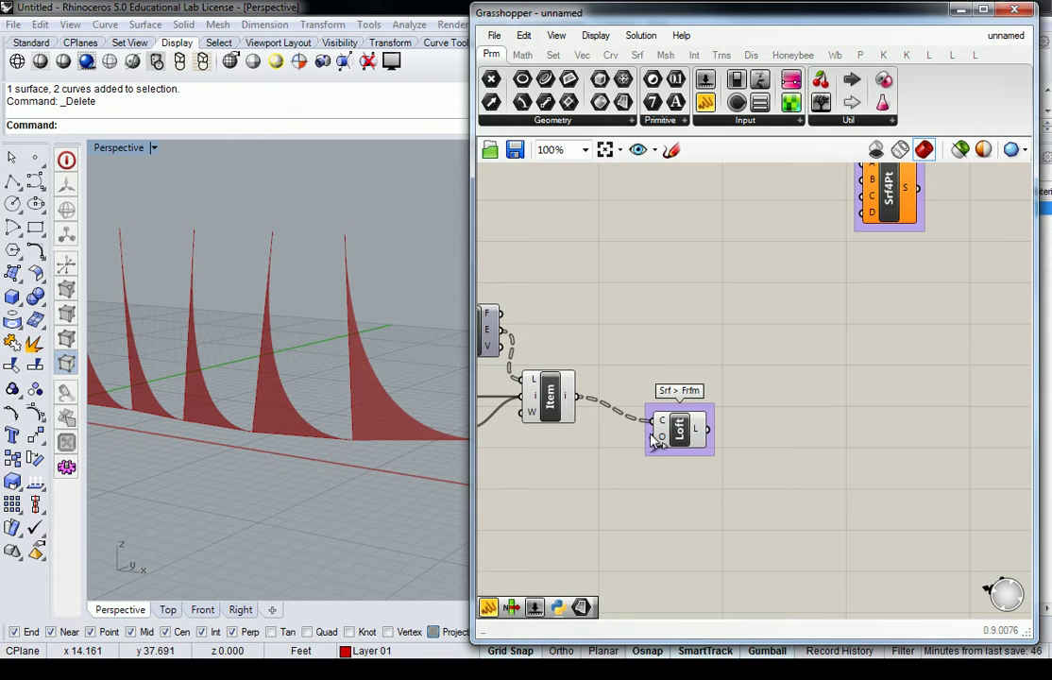
pyautogui.rightClick(666, 440)
pyautogui.click(678, 293)
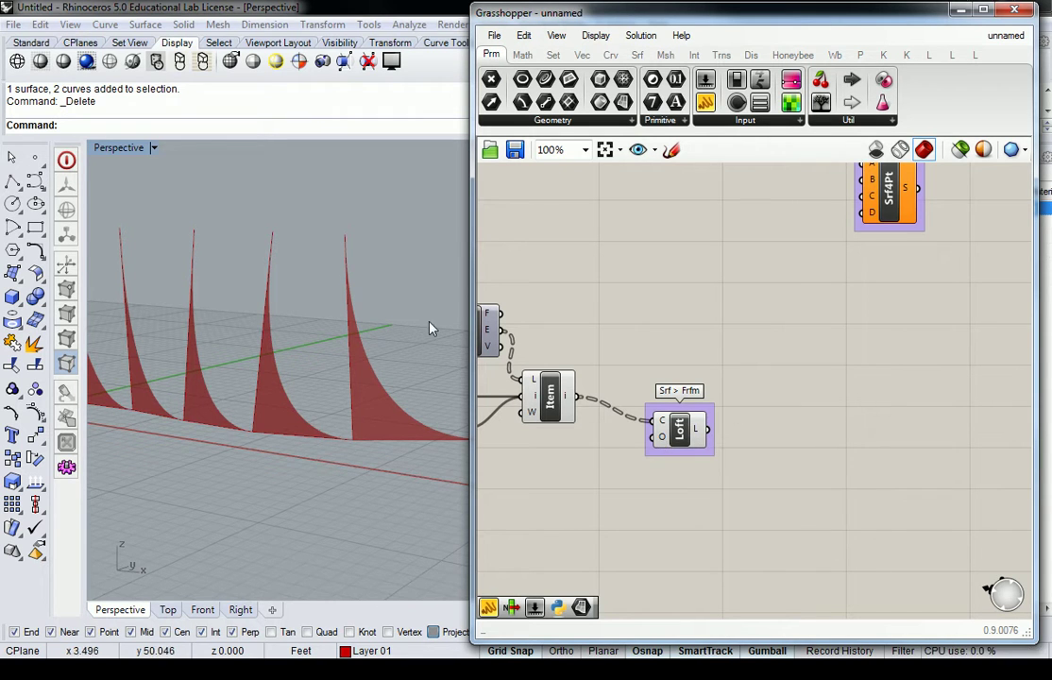
pyautogui.moveTo(430, 329); pyautogui.dragTo(331, 308, button='right')
pyautogui.scroll(-3, 333, 309)
pyautogui.write('Loft')
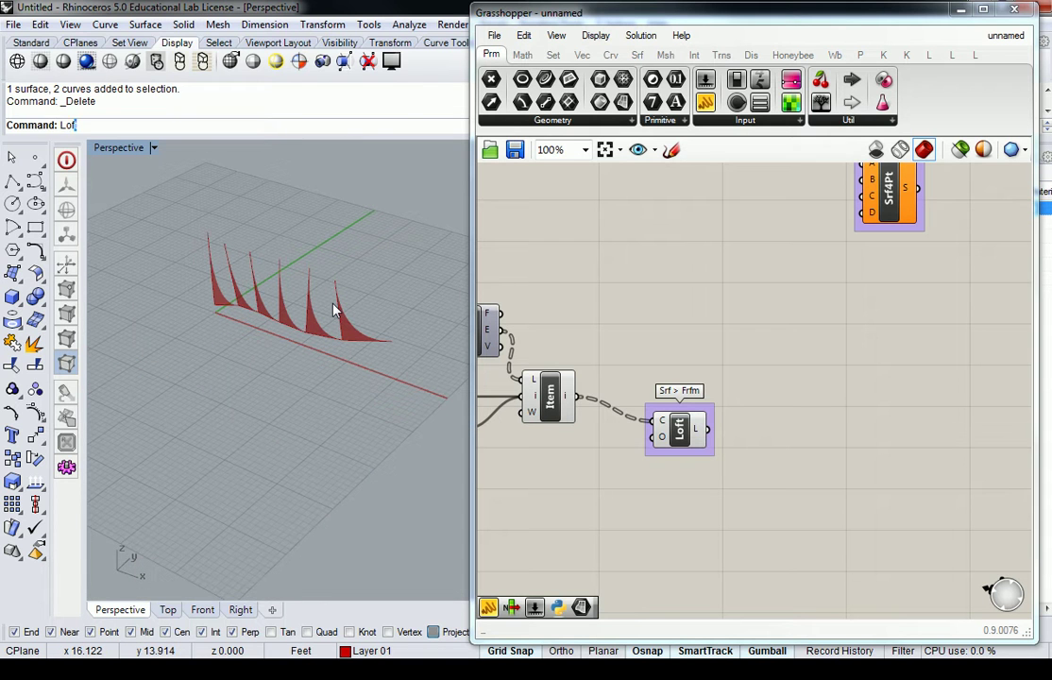
pyautogui.press('Return')
pyautogui.press('Escape')
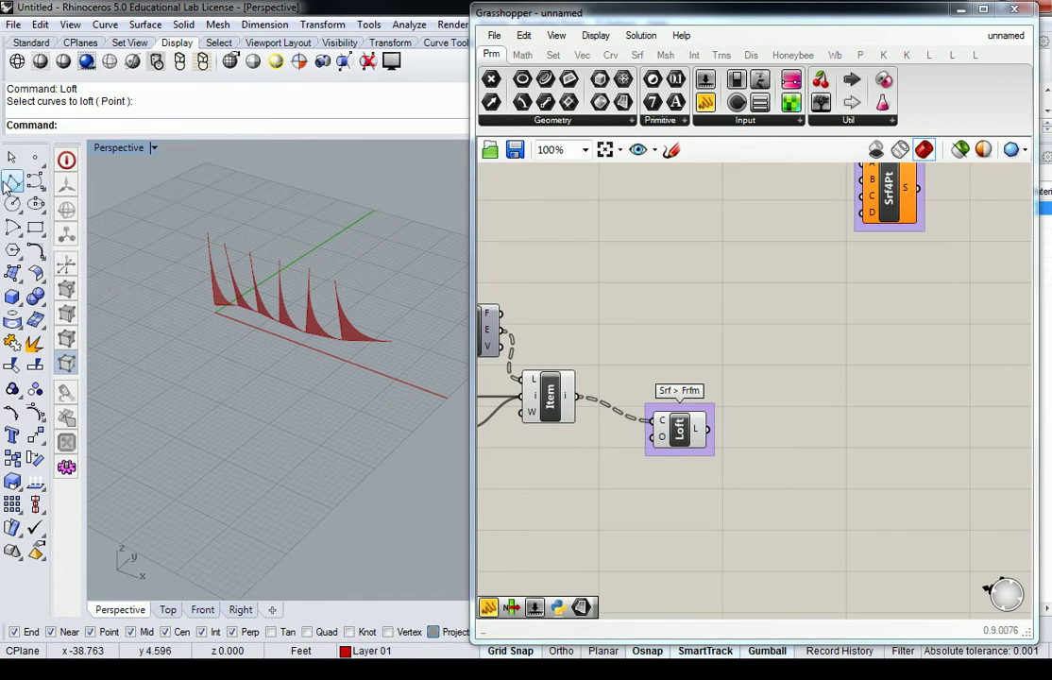
# Draw an open two-segment polyline on the ground plane in Rhino's Perspective view, in front of the lofted surfaces
pyautogui.click(12, 180)
pyautogui.click(163, 352)
pyautogui.click(219, 384)
pyautogui.press('Return')
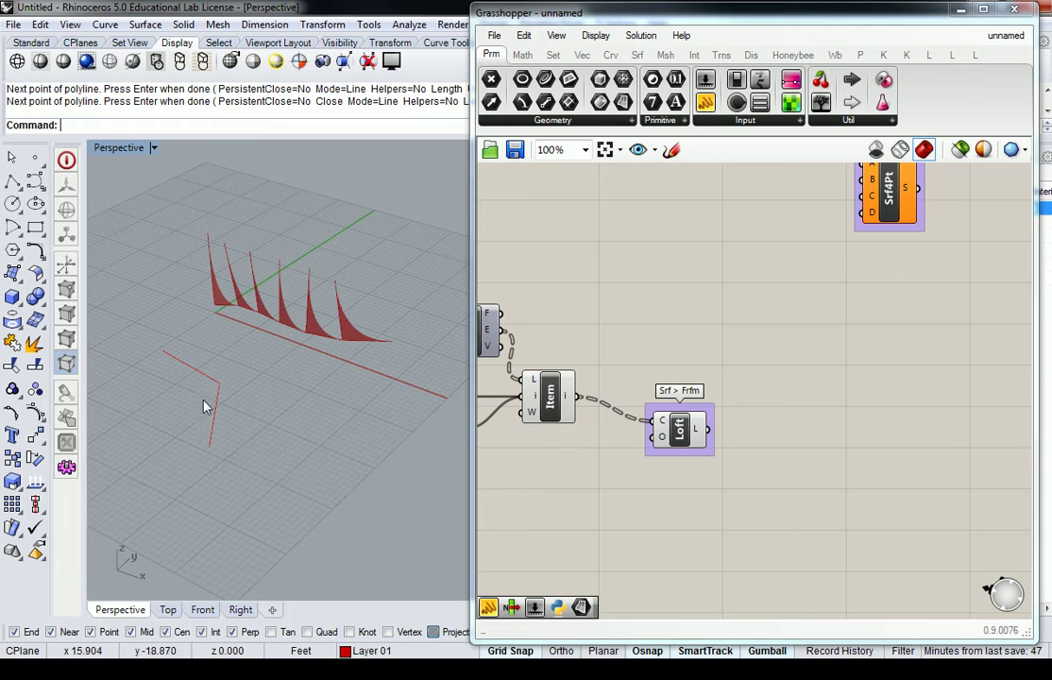
pyautogui.click(216, 400)
pyautogui.press('Return')
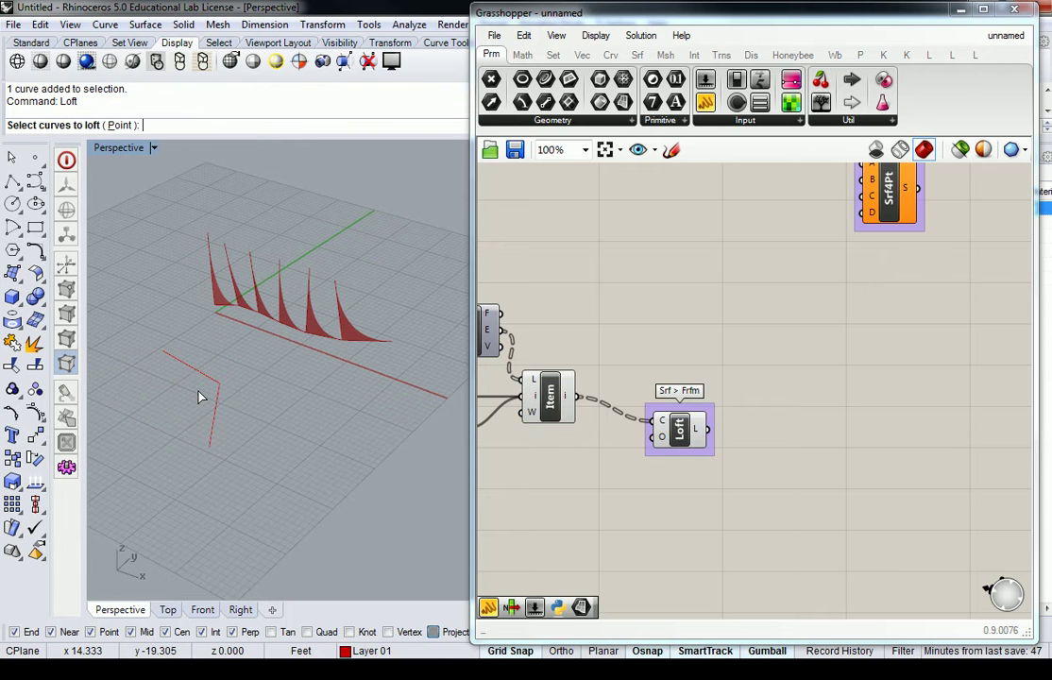
pyautogui.press('Escape')
# Explode the two-segment polyline into separate line segments
pyautogui.click(212, 421)
pyautogui.write('Explode')
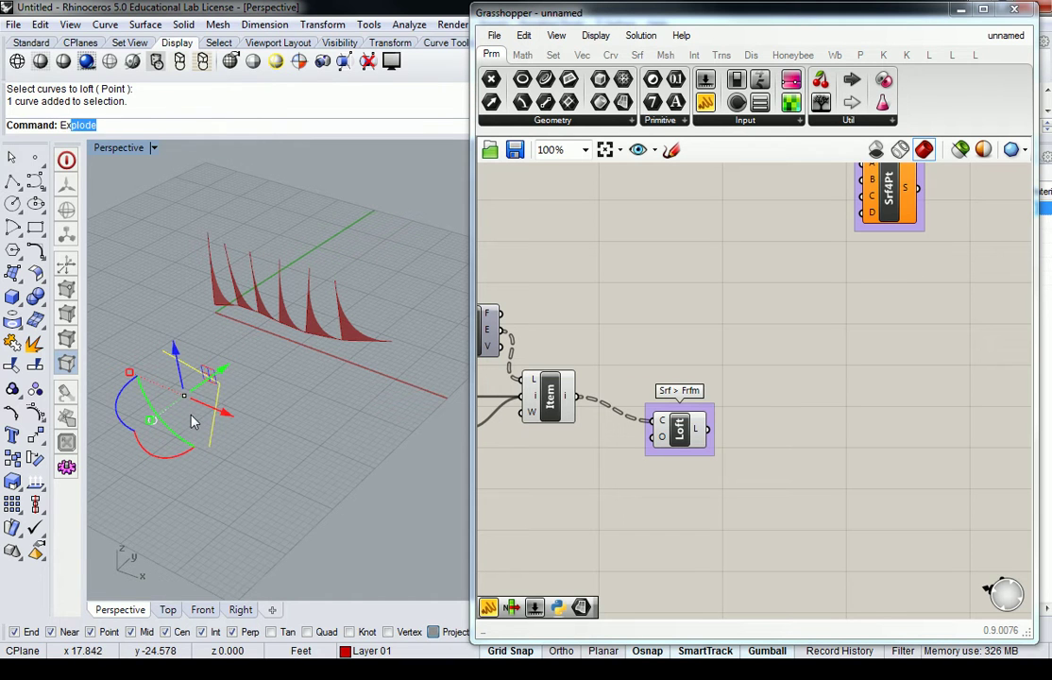
pyautogui.press('Return')
# Preview a Rhino Loft between the two exploded line segments, examine its Loft Options, and cancel the command
pyautogui.click(273, 382)
pyautogui.moveTo(273, 382); pyautogui.dragTo(196, 422)
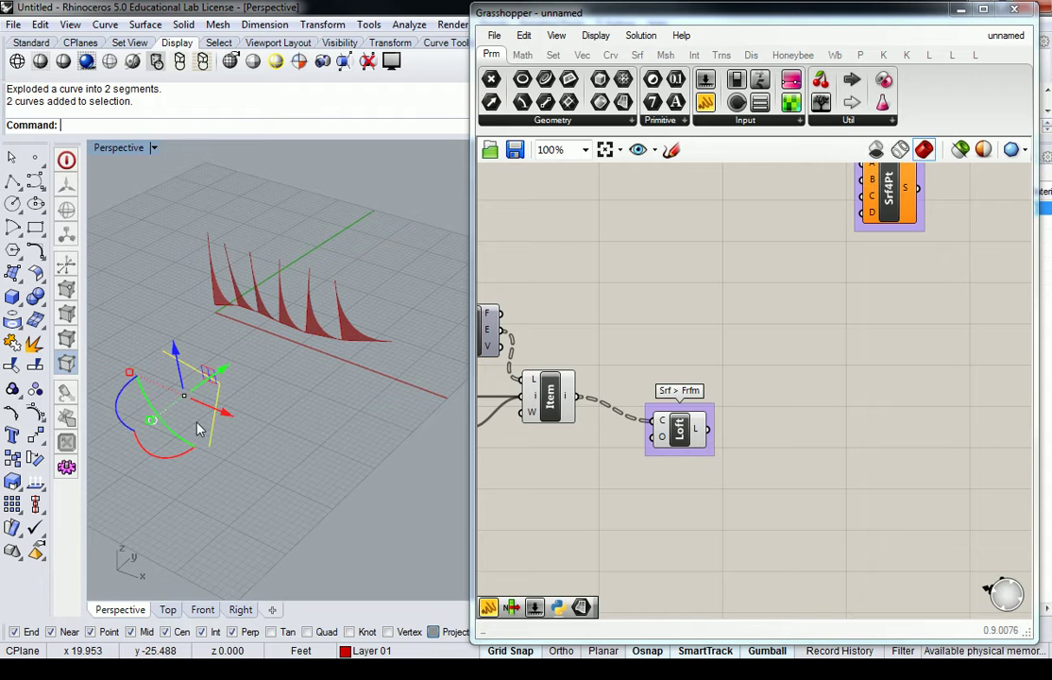
pyautogui.write('Loft')
pyautogui.press('Return')
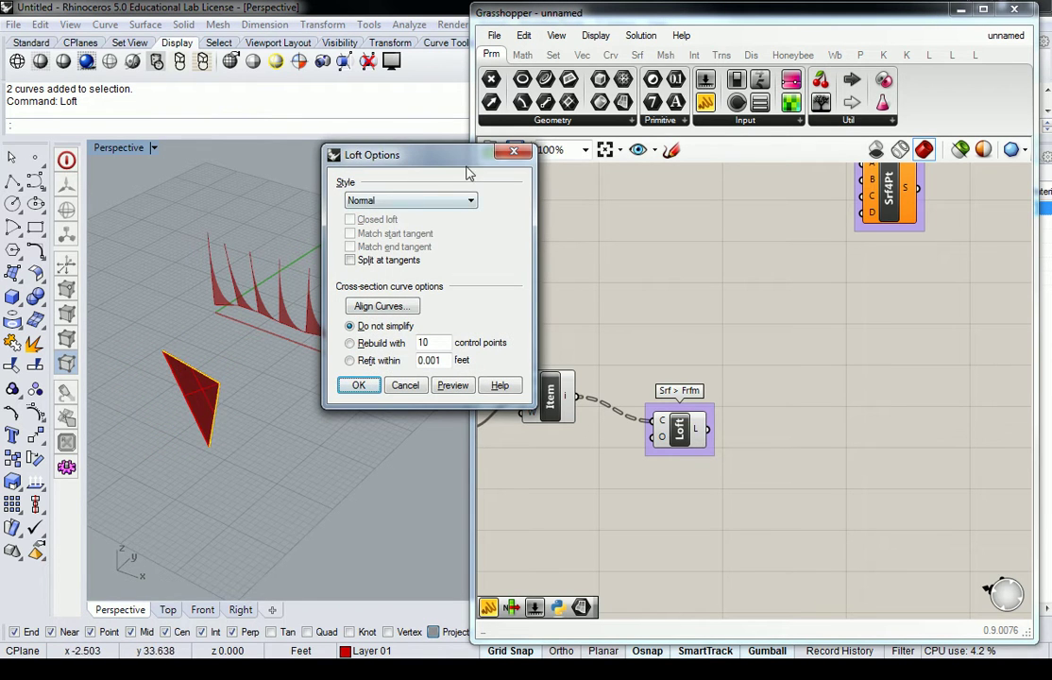
pyautogui.click(518, 154)
pyautogui.moveTo(667, 385); pyautogui.dragTo(704, 371, button='right')
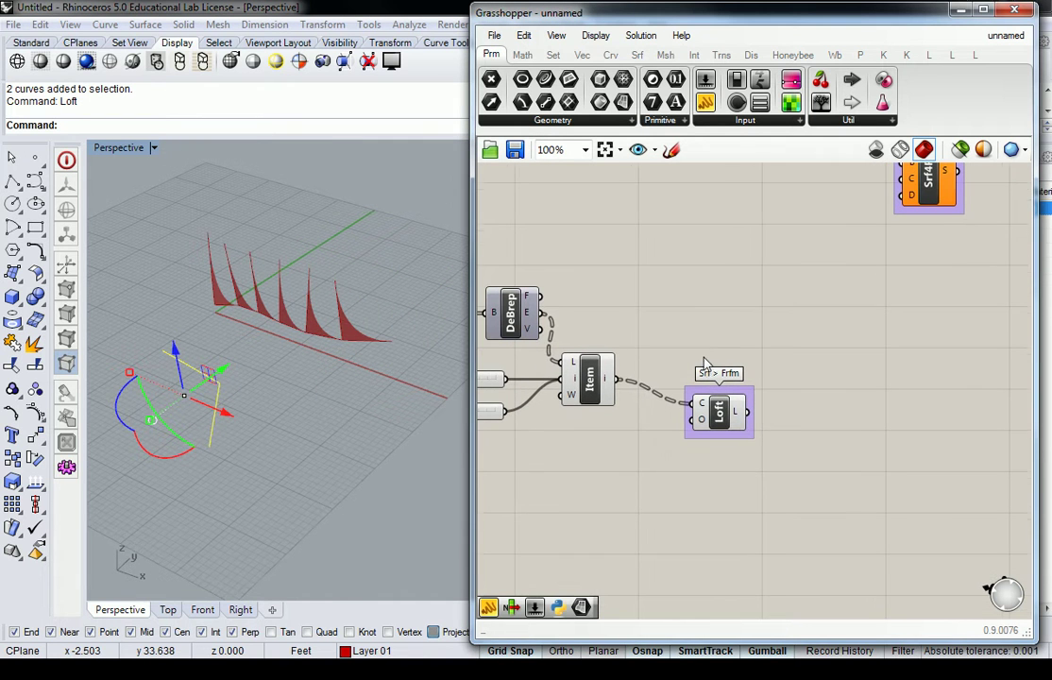
pyautogui.click(328, 379)
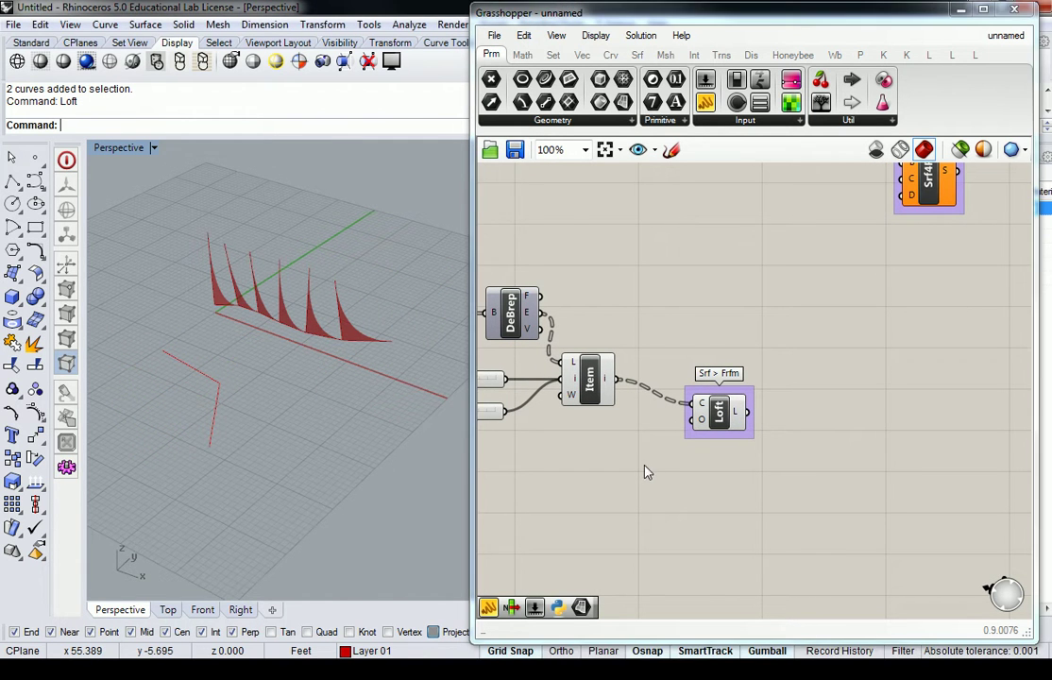
# Try the Closed loft option on the Grasshopper Loft component's O input, commit it, and examine the resulting geometry
pyautogui.rightClick(703, 426)
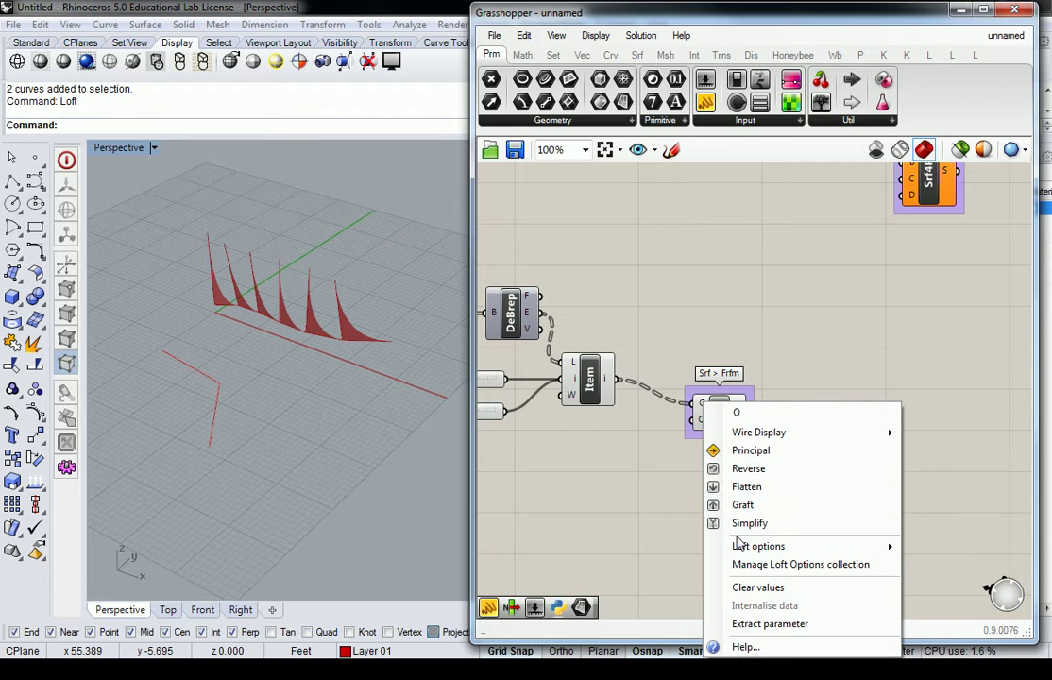
pyautogui.moveTo(738, 549)
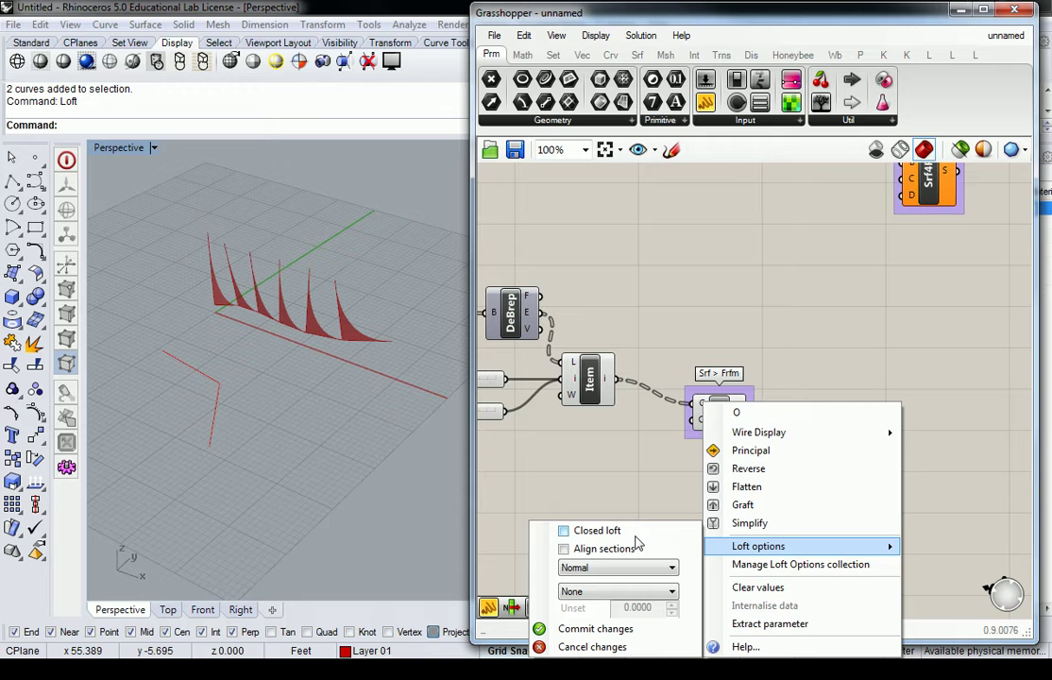
pyautogui.click(582, 530)
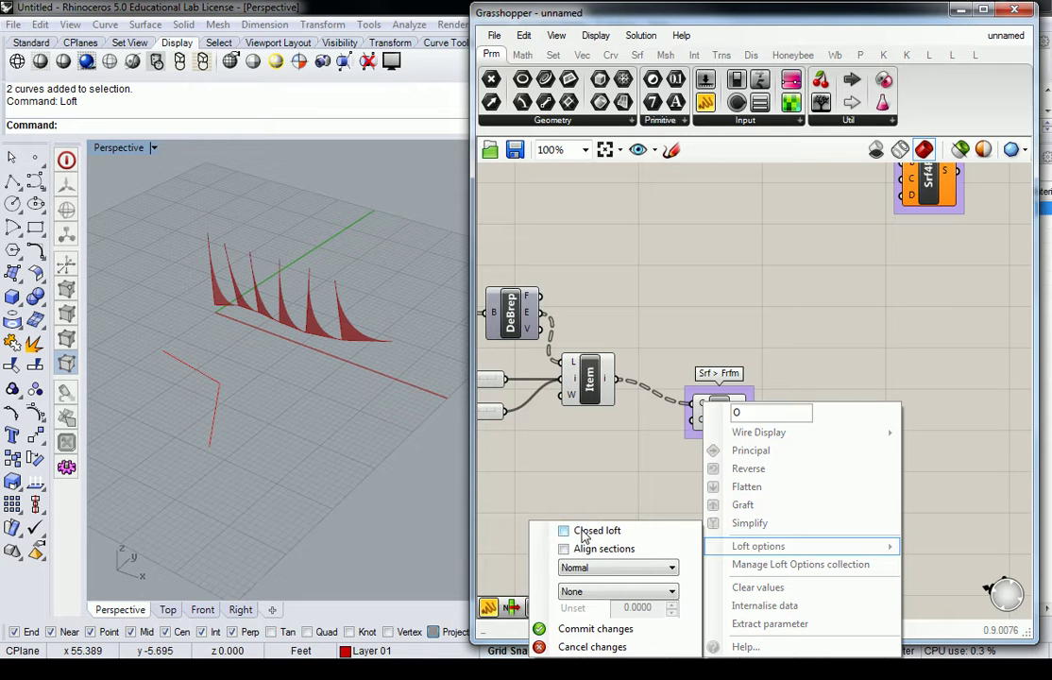
pyautogui.click(584, 534)
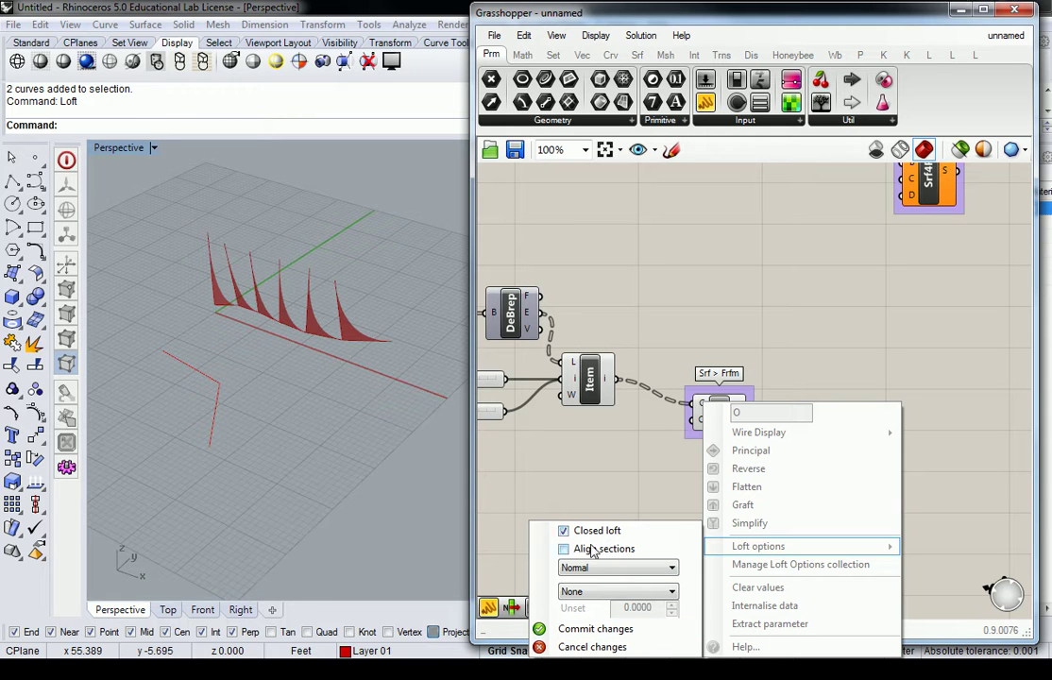
pyautogui.click(573, 630)
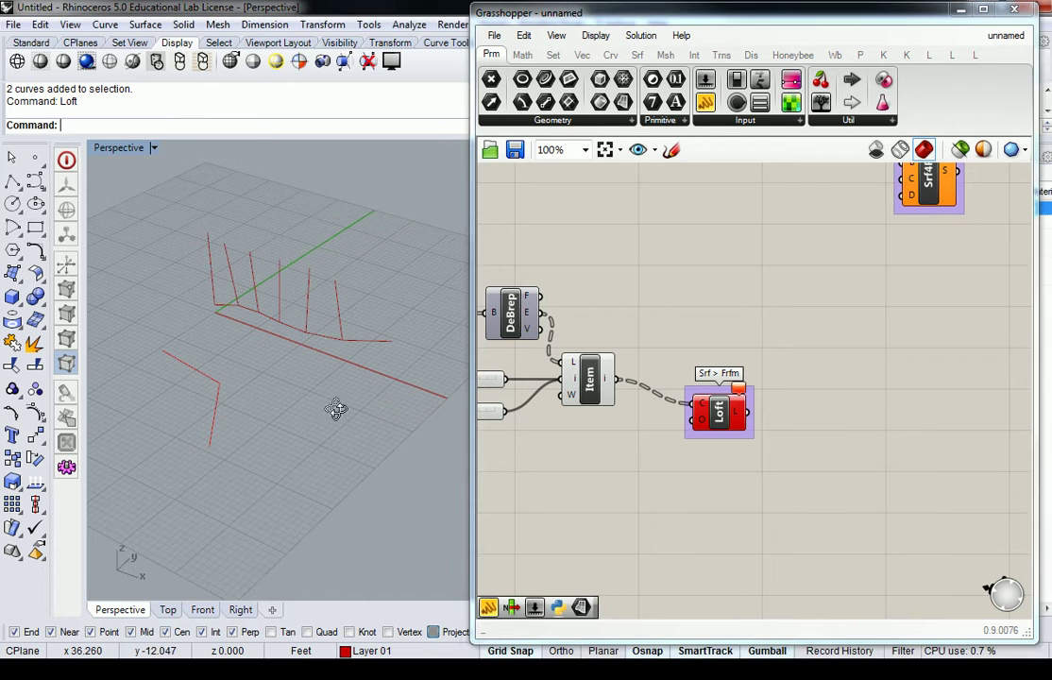
pyautogui.scroll(5, 359, 397)
pyautogui.scroll(3, 378, 340)
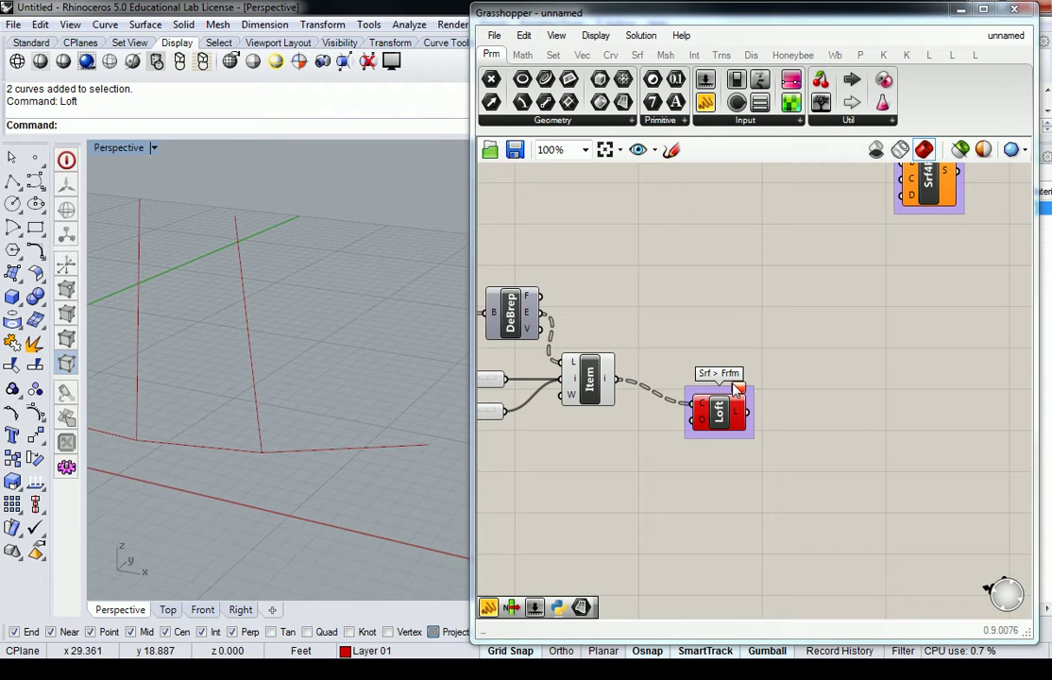
pyautogui.moveTo(737, 392)
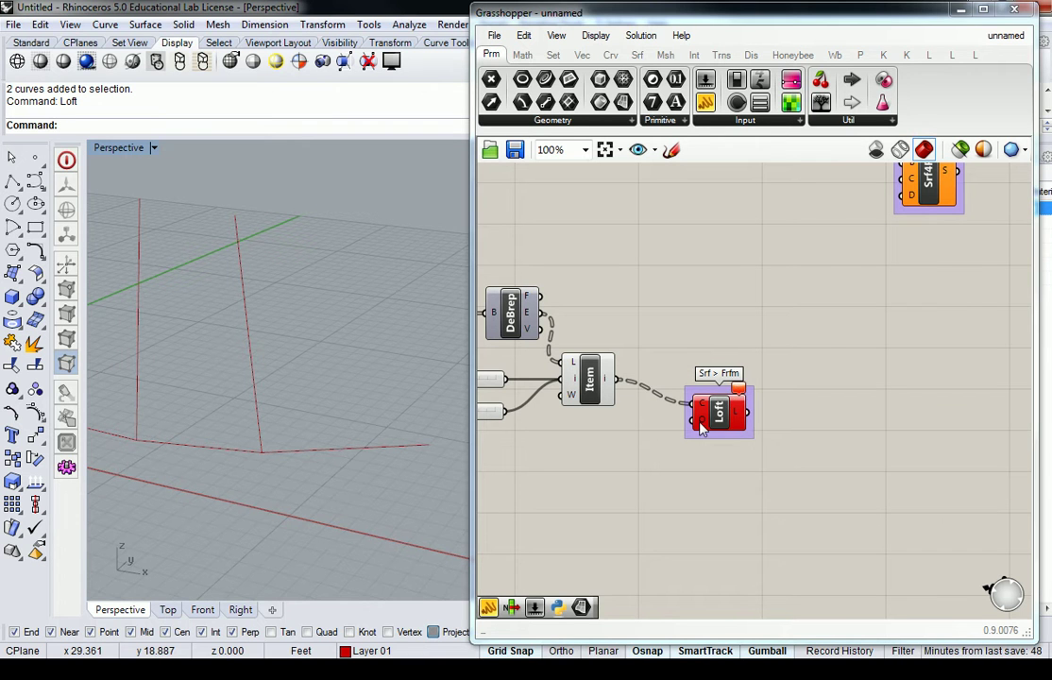
# Turn off Closed loft, turn on Align sections in the Loft component's options, and commit the changes
pyautogui.rightClick(701, 406)
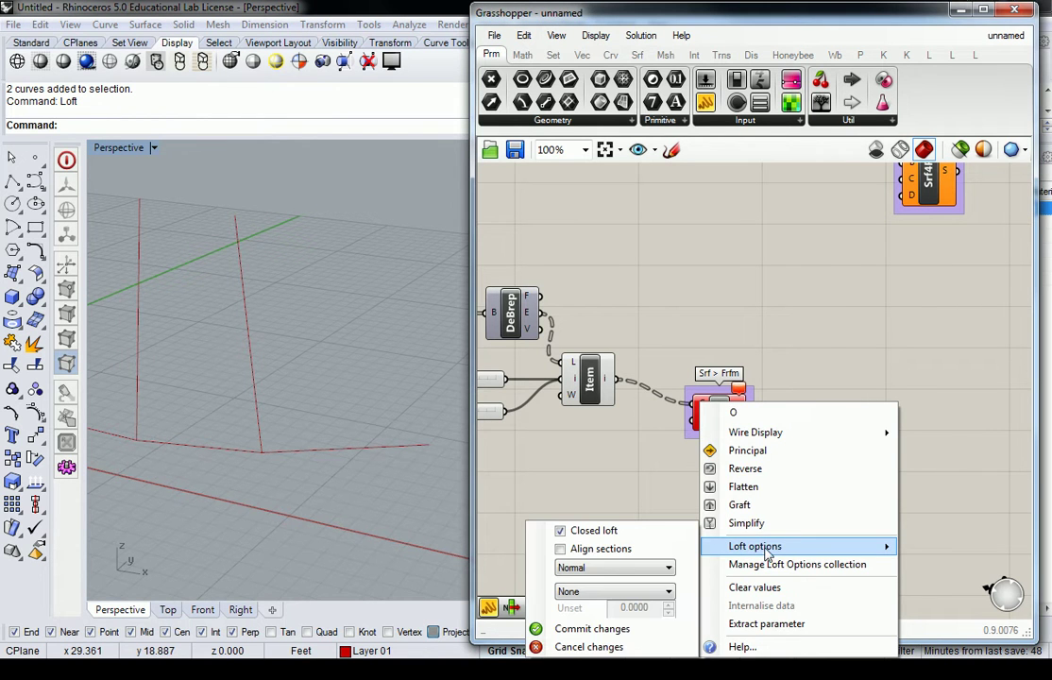
pyautogui.click(583, 533)
pyautogui.click(576, 554)
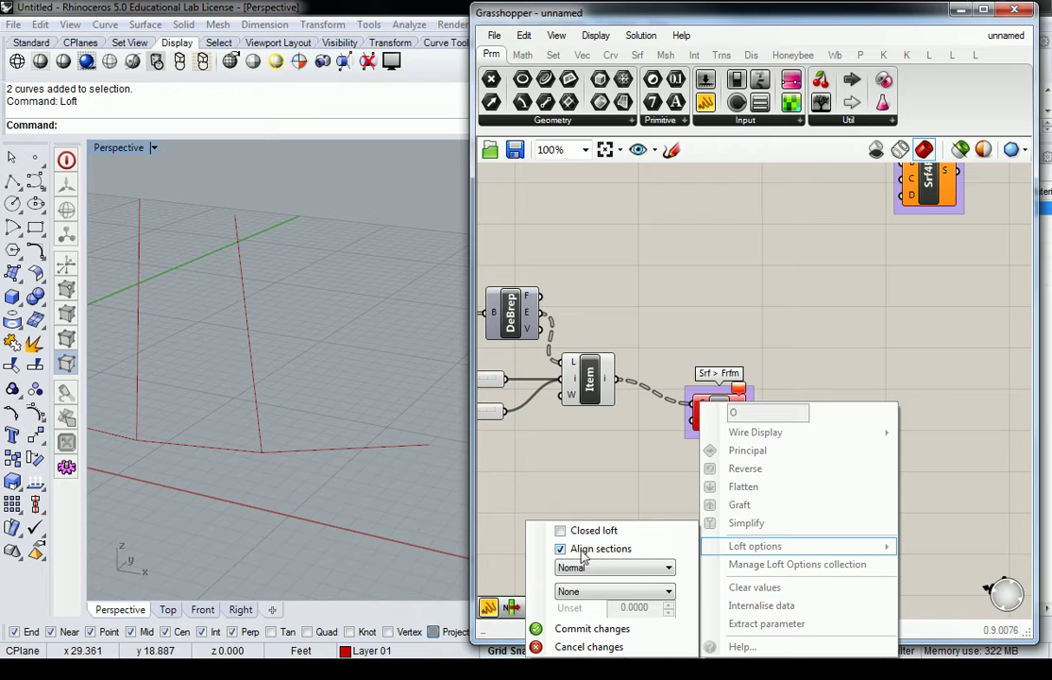
pyautogui.click(552, 629)
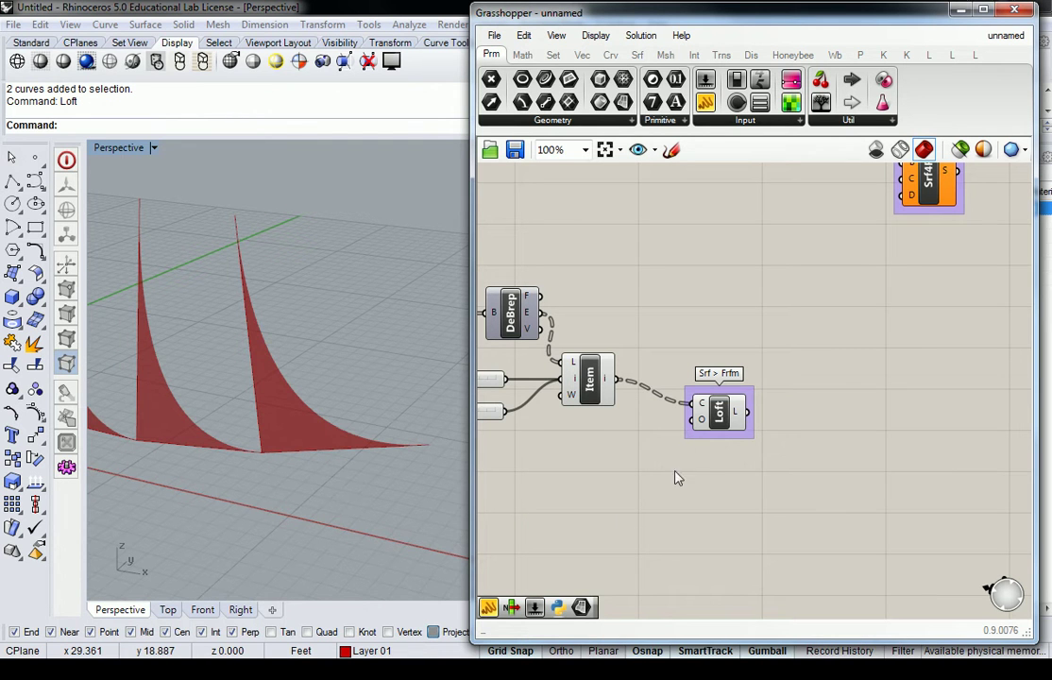
# Examine the loft types available in the Loft component's options, and leave without committing any changes
pyautogui.rightClick(703, 428)
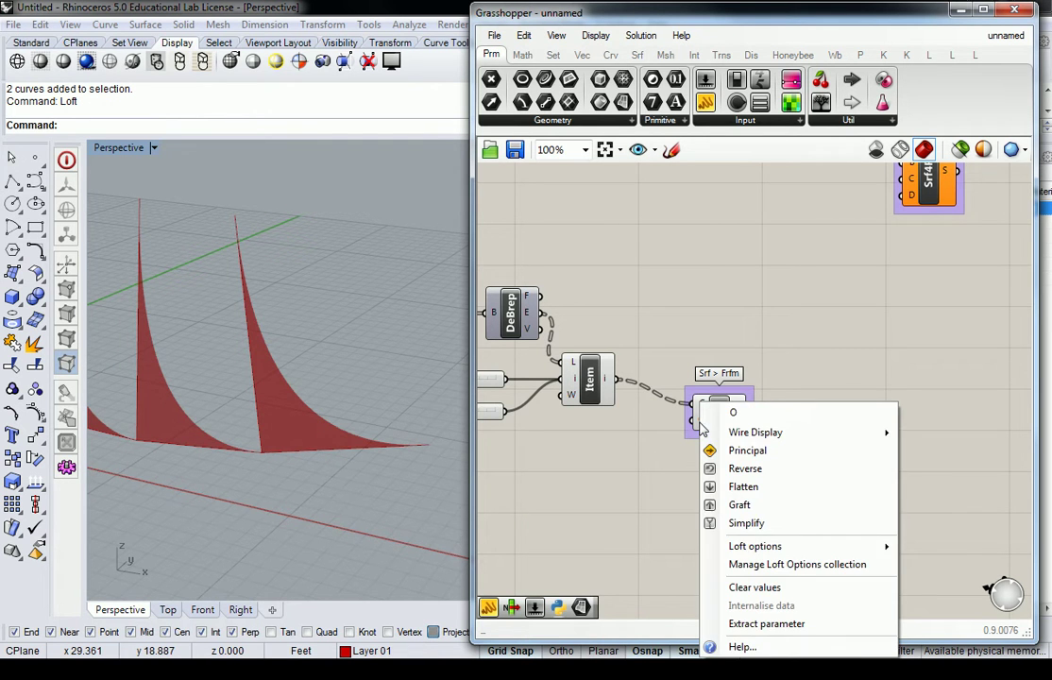
pyautogui.moveTo(756, 546)
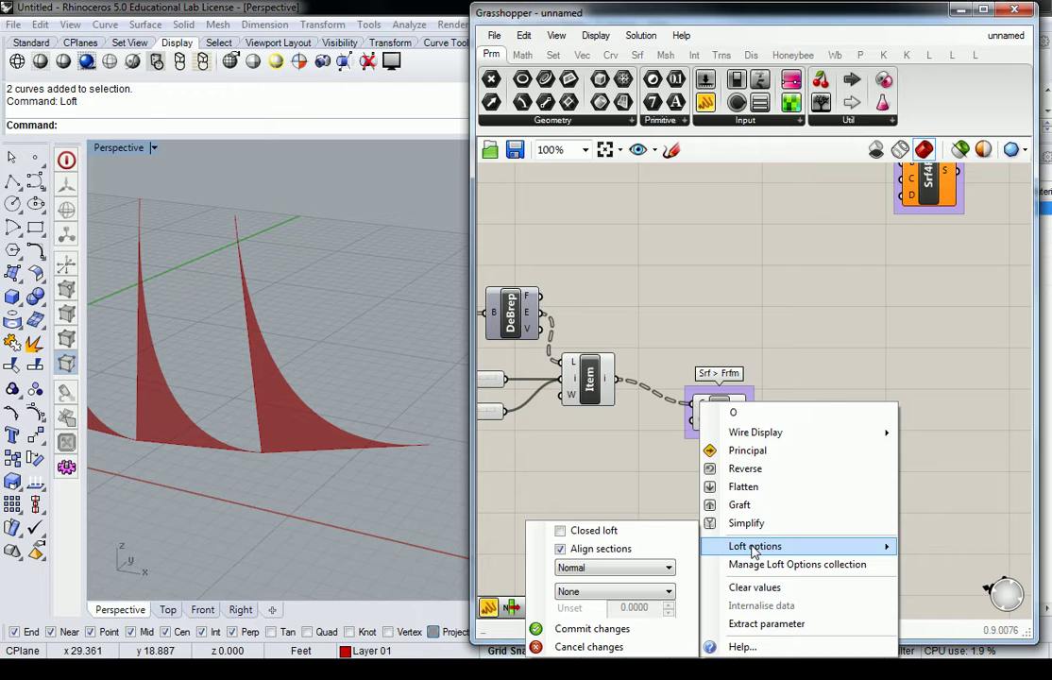
pyautogui.click(601, 548)
pyautogui.click(600, 568)
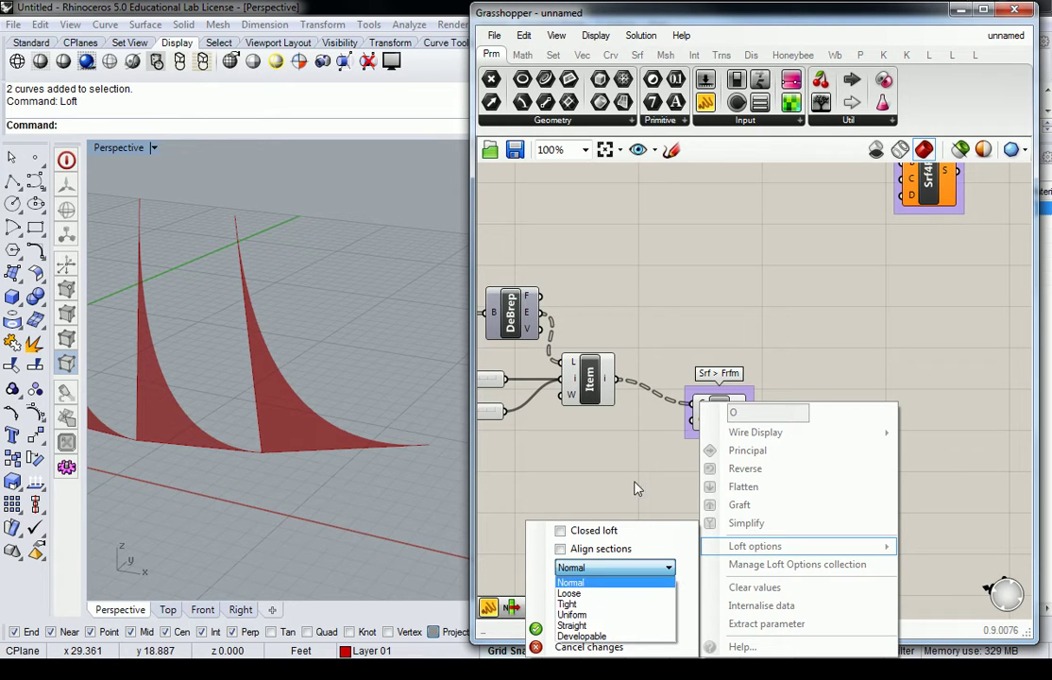
pyautogui.rightClick(641, 402)
pyautogui.rightClick(647, 298)
pyautogui.click(645, 261)
pyautogui.middleClick(721, 390)
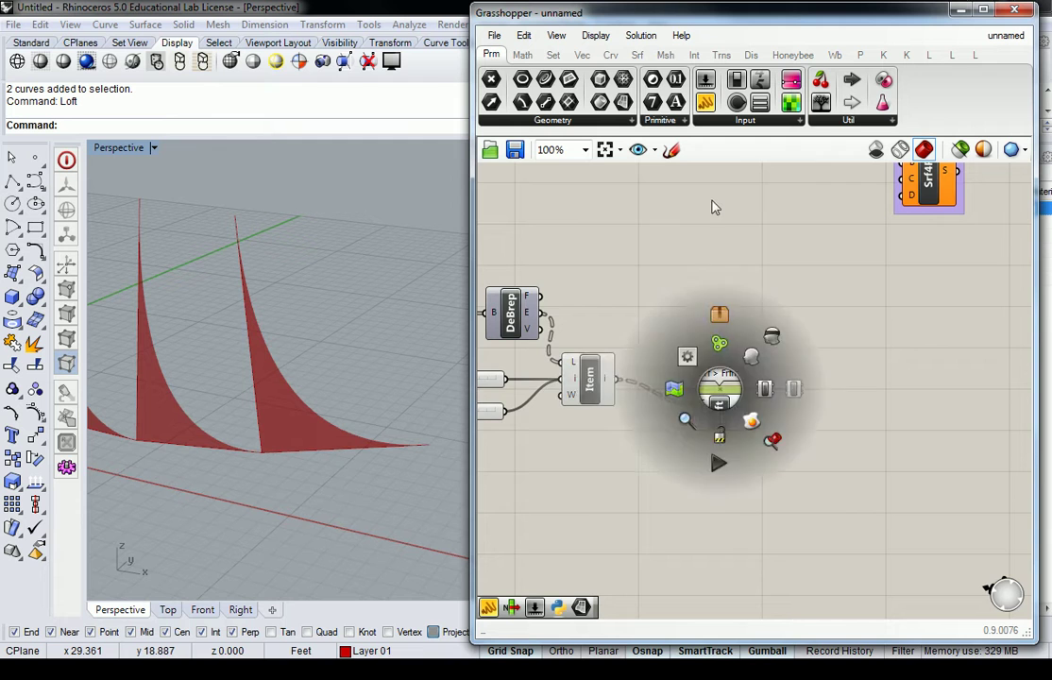
# Try the Loose loft type in the Loft component's options and commit the change
pyautogui.moveTo(791, 386); pyautogui.dragTo(801, 256, button='right')
pyautogui.moveTo(764, 317); pyautogui.dragTo(772, 249, button='right')
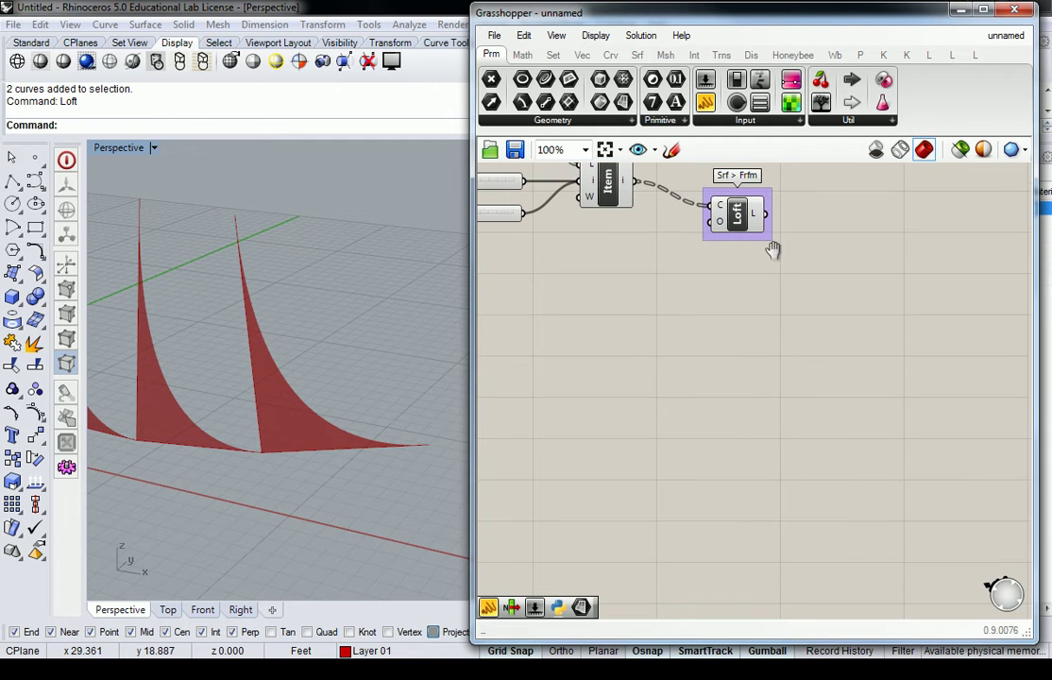
pyautogui.rightClick(721, 223)
pyautogui.moveTo(825, 371)
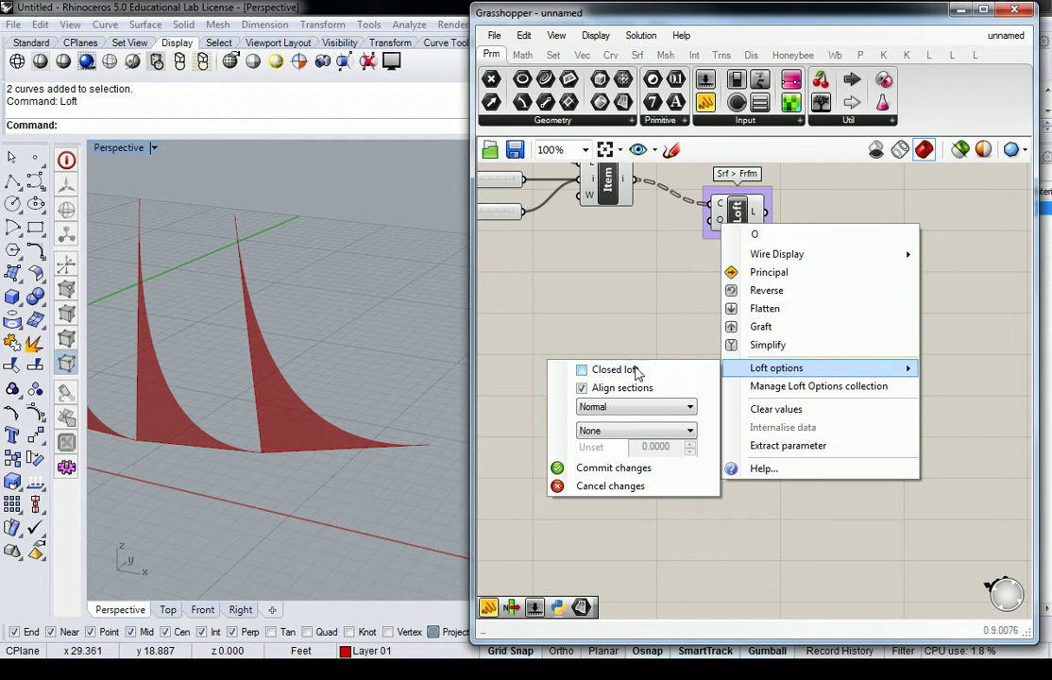
pyautogui.click(622, 429)
pyautogui.click(622, 429)
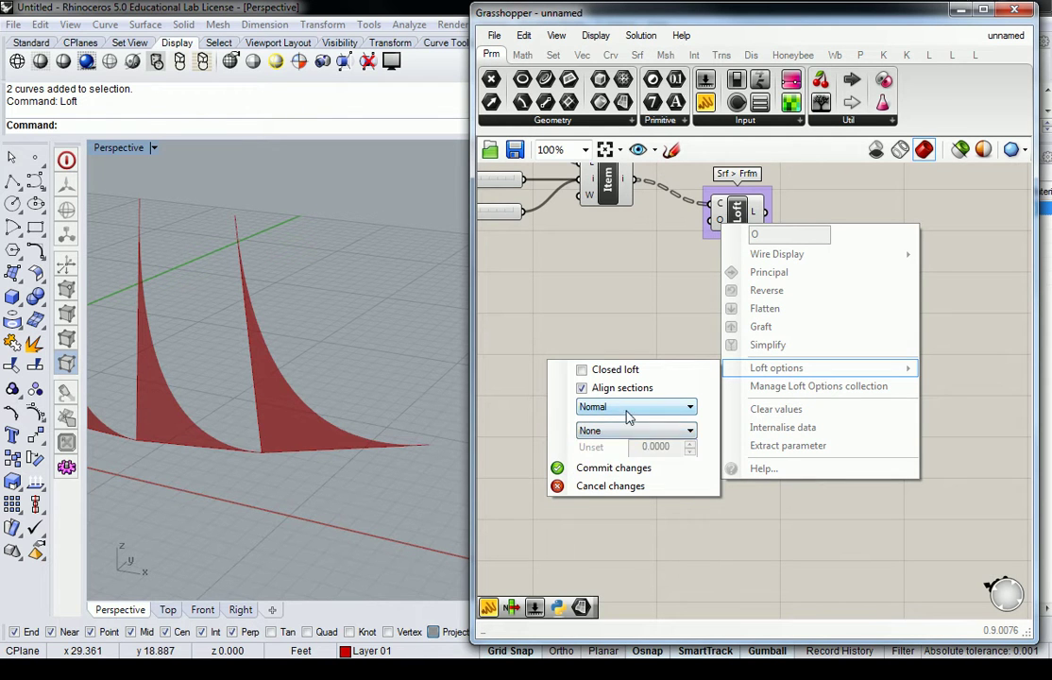
pyautogui.click(628, 430)
pyautogui.click(626, 431)
pyautogui.click(623, 407)
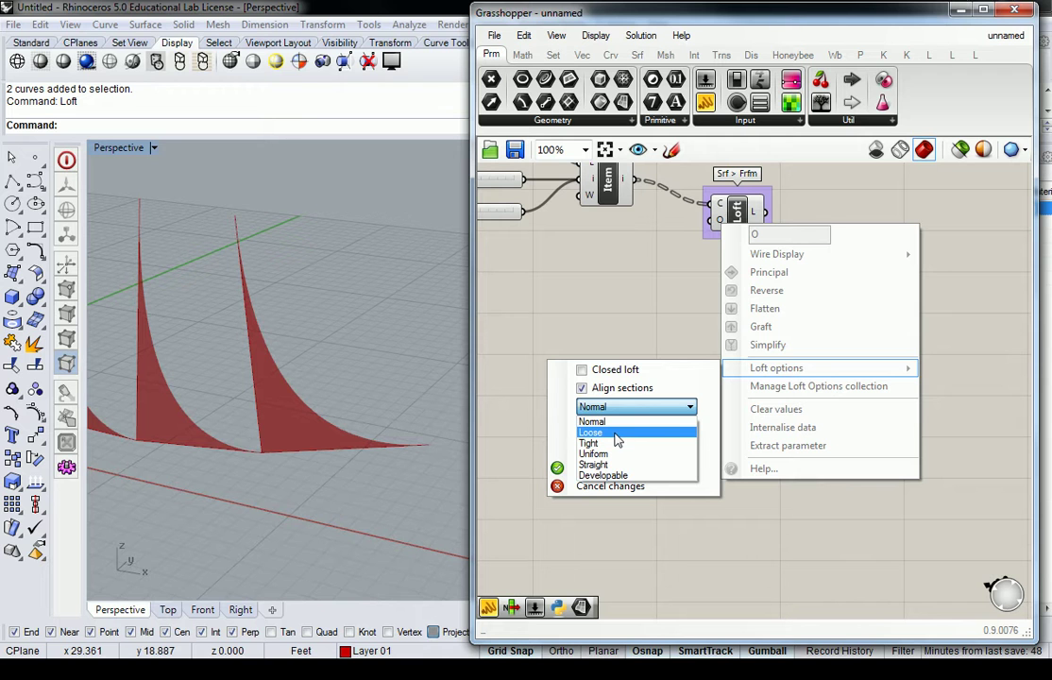
pyautogui.click(616, 434)
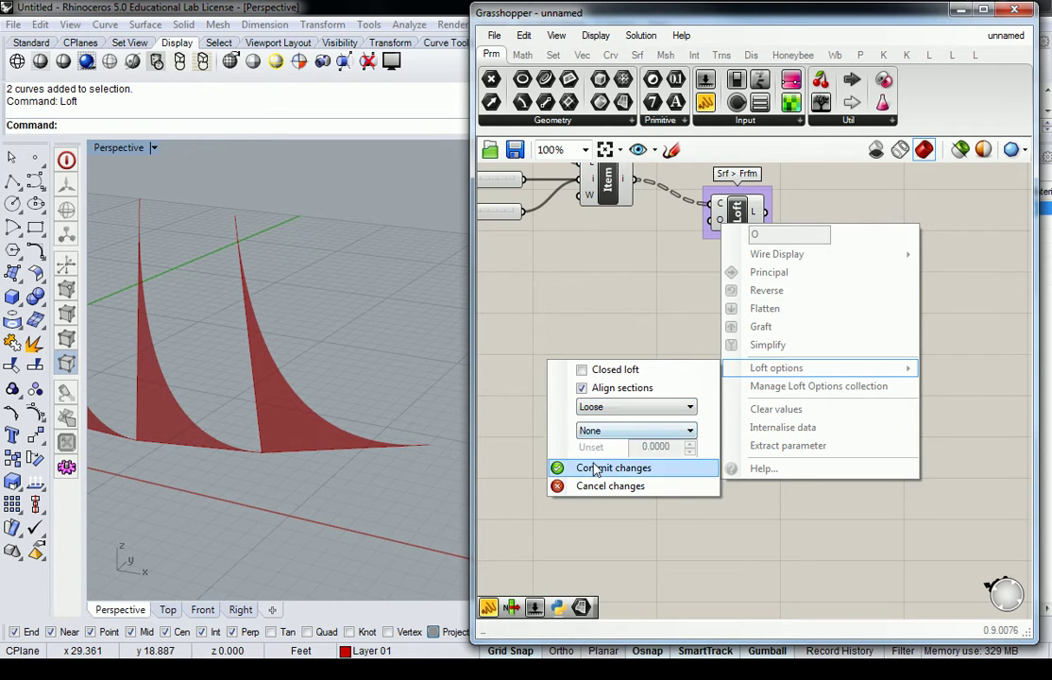
pyautogui.click(598, 468)
# Try the Tight loft type on the Loft component's O input and commit it
pyautogui.rightClick(719, 229)
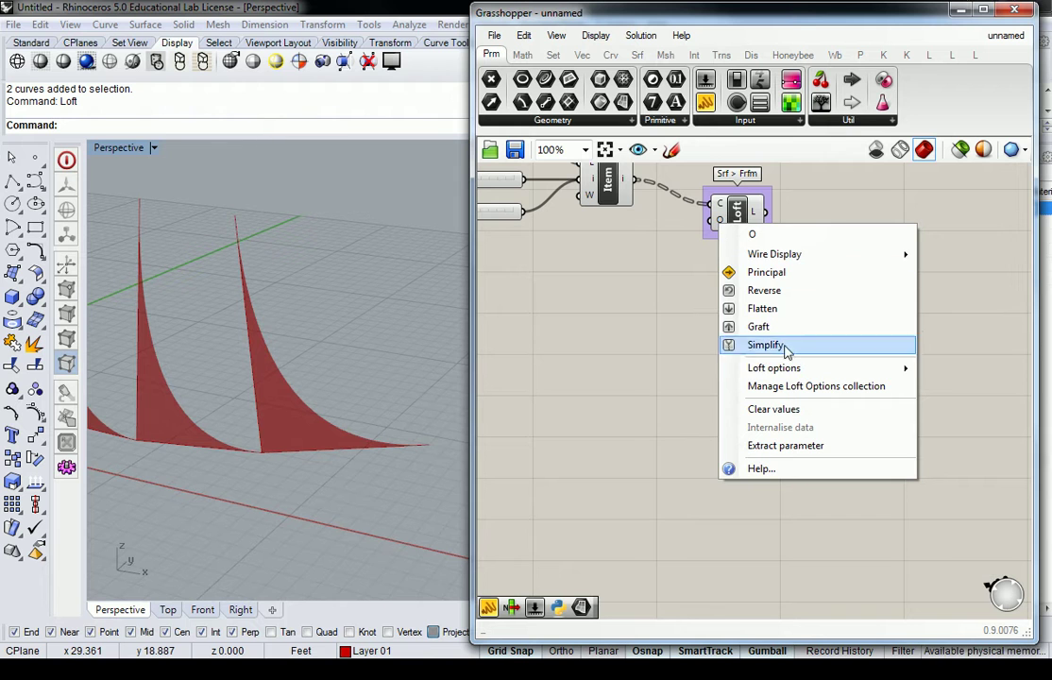
pyautogui.moveTo(774, 367)
pyautogui.click(628, 406)
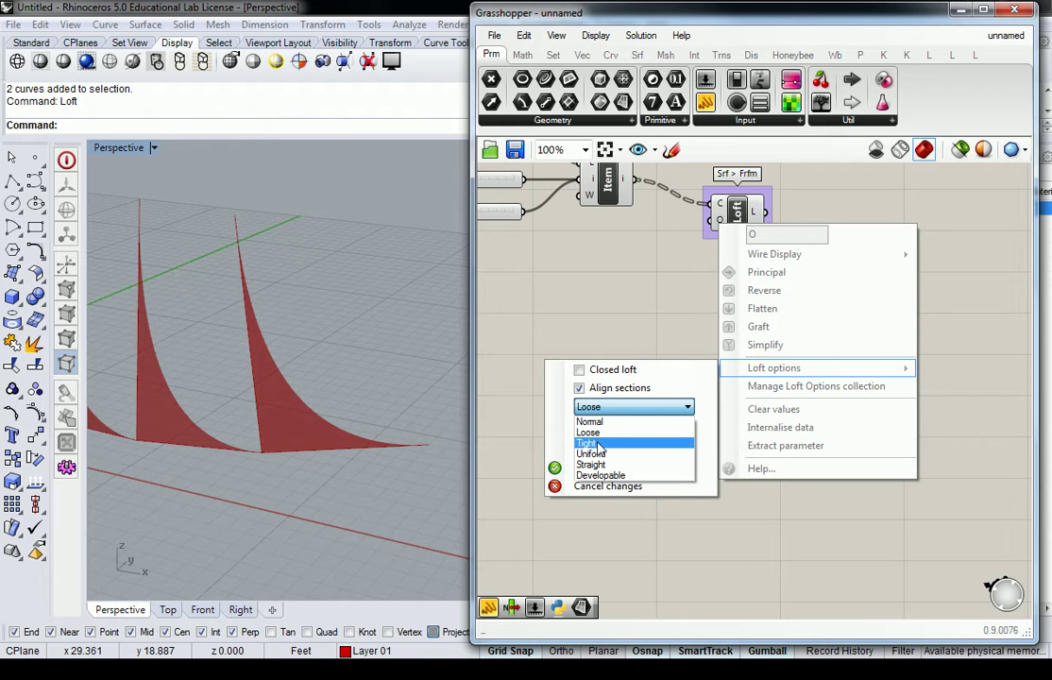
pyautogui.click(587, 443)
pyautogui.click(587, 473)
# Change the Loft component's type to Uniform and commit the change
pyautogui.rightClick(719, 221)
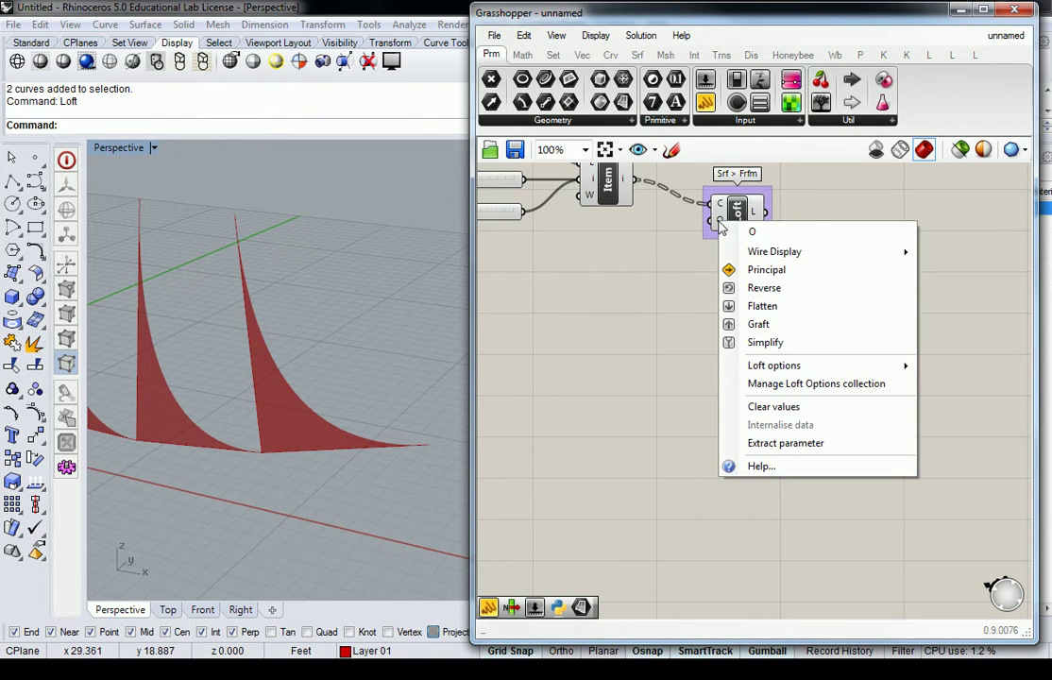
pyautogui.moveTo(756, 367)
pyautogui.click(635, 404)
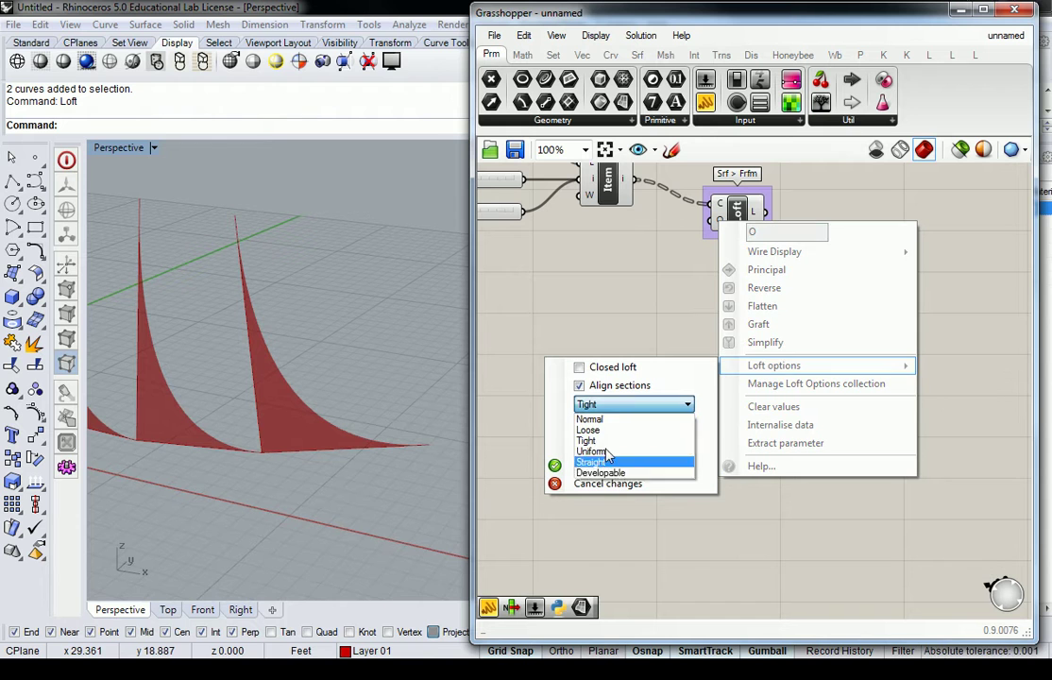
pyautogui.click(590, 479)
pyautogui.click(590, 467)
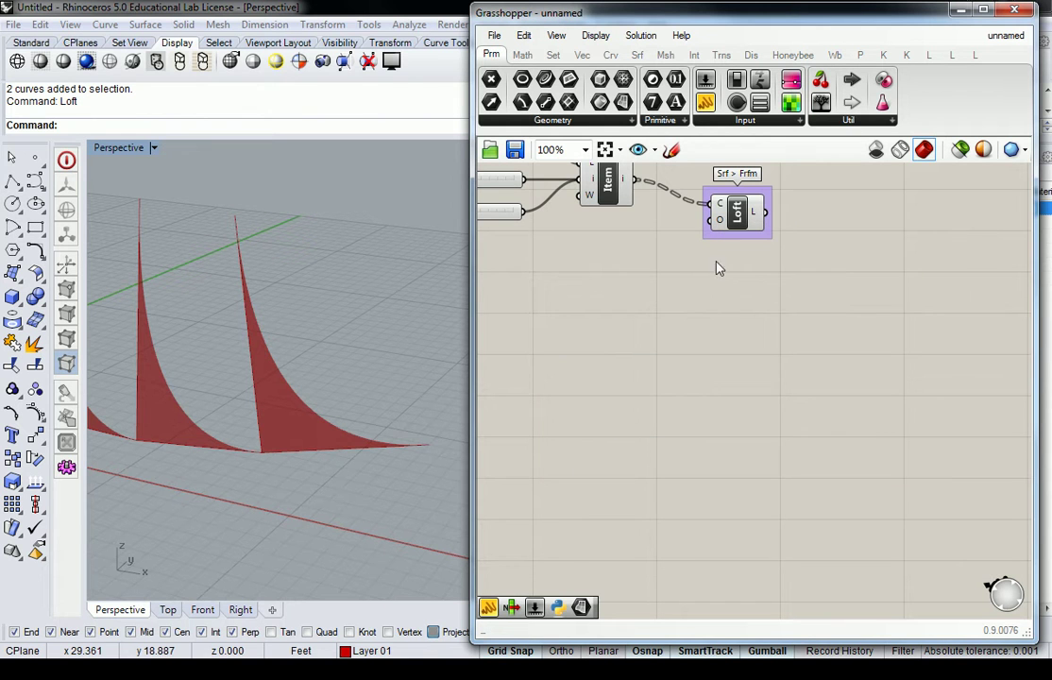
# Turn off Align sections, set the loft type to Straight, and commit the Loft options
pyautogui.rightClick(716, 226)
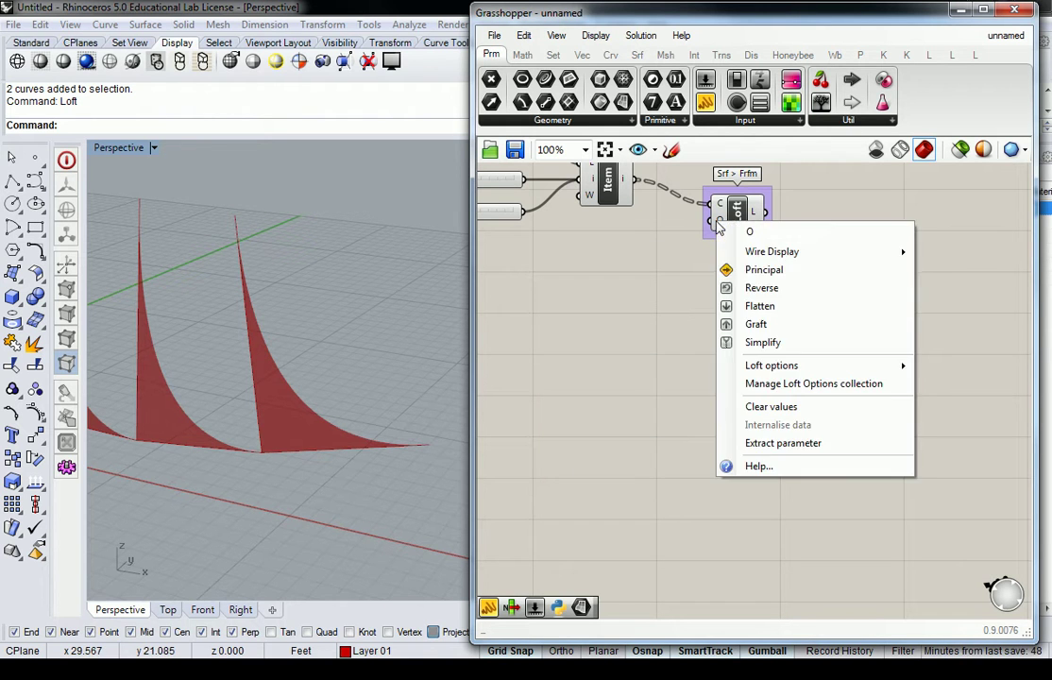
pyautogui.moveTo(767, 366)
pyautogui.click(616, 406)
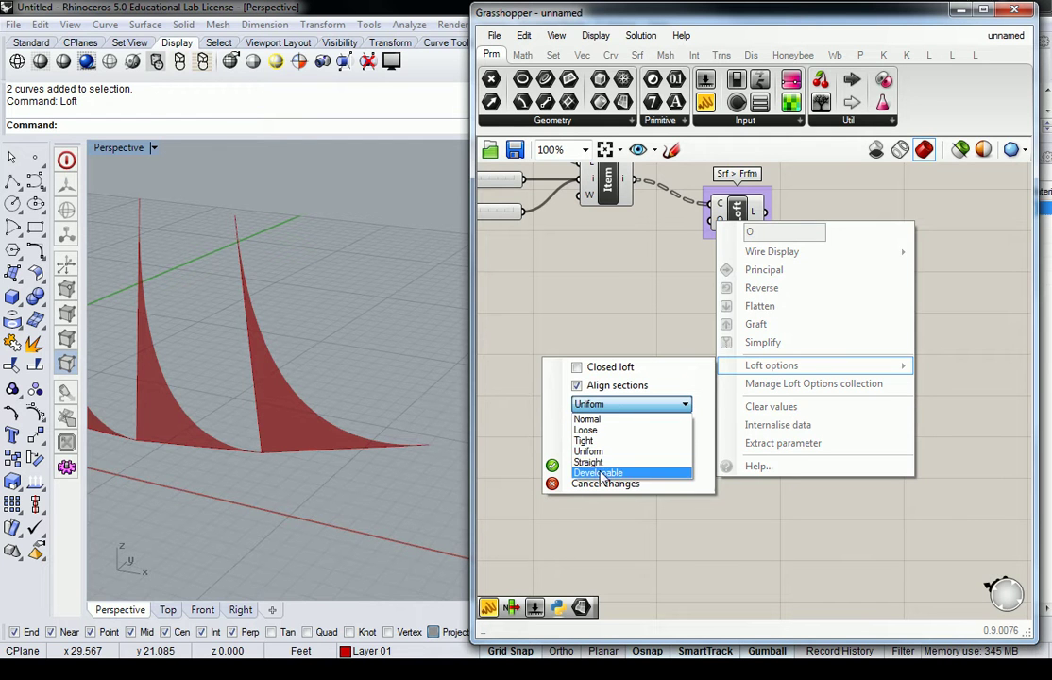
pyautogui.click(588, 451)
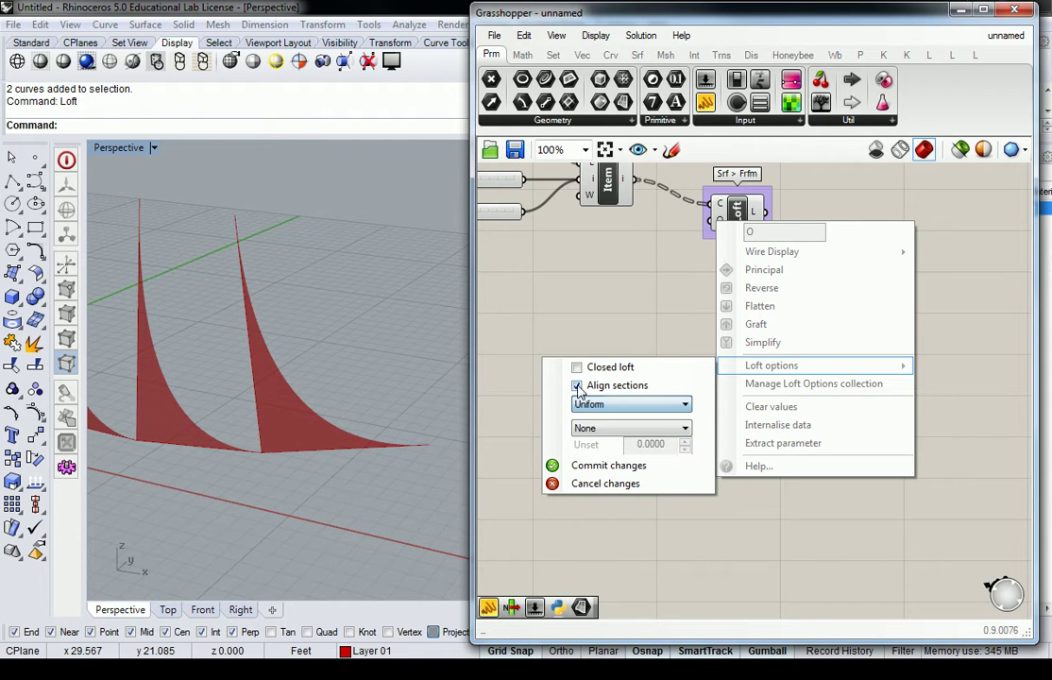
pyautogui.click(577, 386)
pyautogui.click(595, 404)
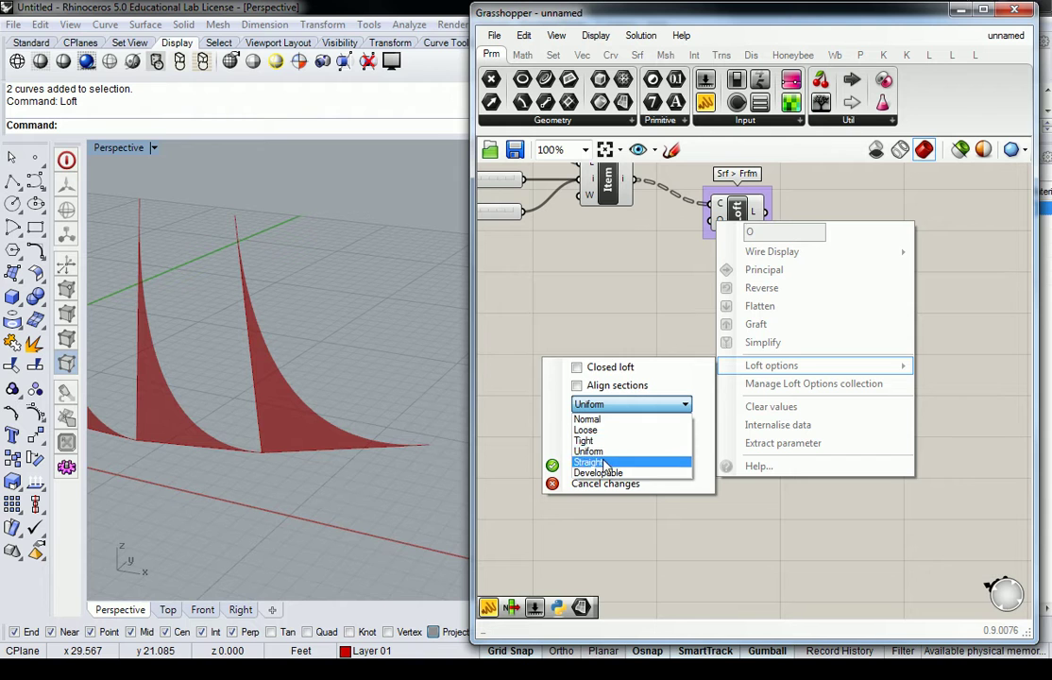
pyautogui.click(606, 462)
pyautogui.click(592, 468)
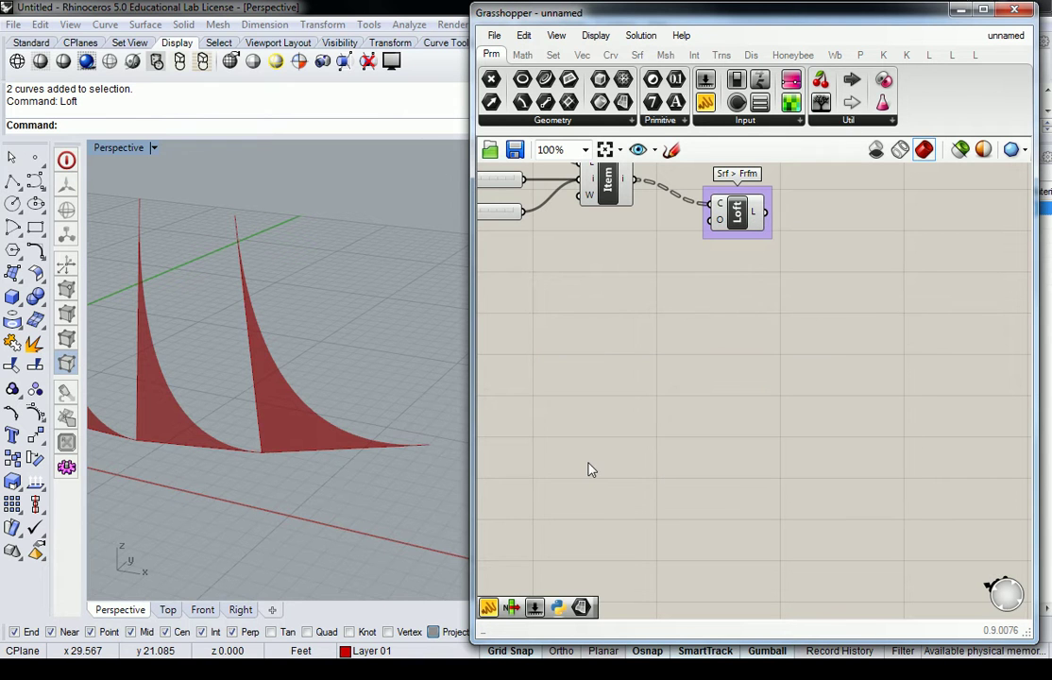
# Set the Loft component's type to Developable, commit it, and examine the resulting panels in the Perspective view
pyautogui.rightClick(722, 225)
pyautogui.moveTo(766, 371)
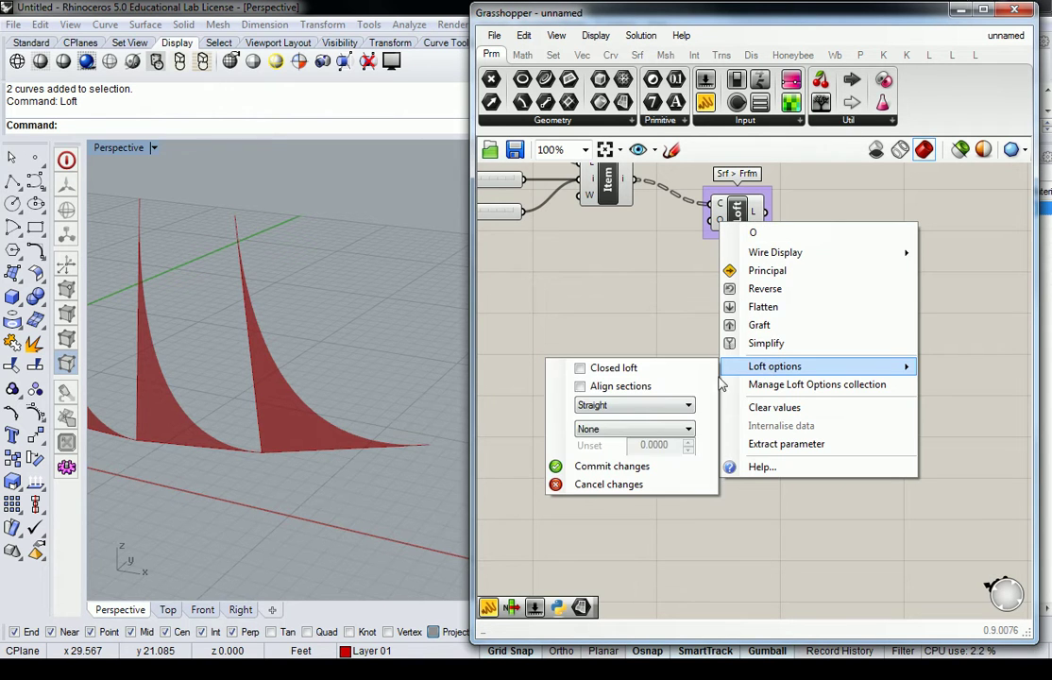
pyautogui.click(615, 405)
pyautogui.click(614, 473)
pyautogui.click(595, 465)
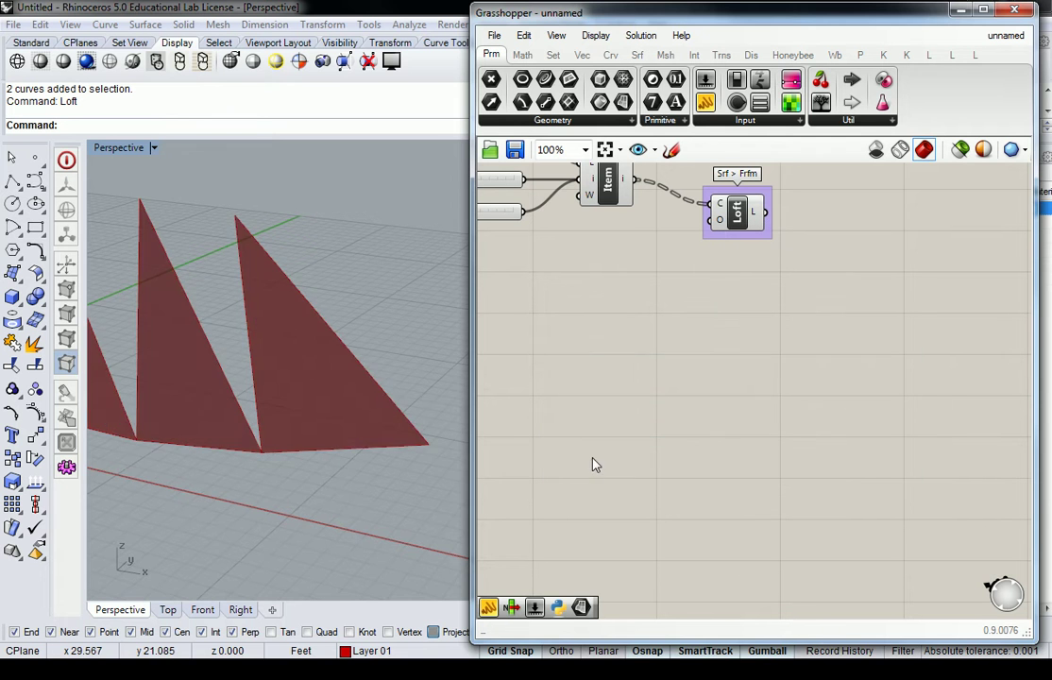
pyautogui.moveTo(410, 360); pyautogui.dragTo(329, 340, button='right')
pyautogui.scroll(5, 329, 340)
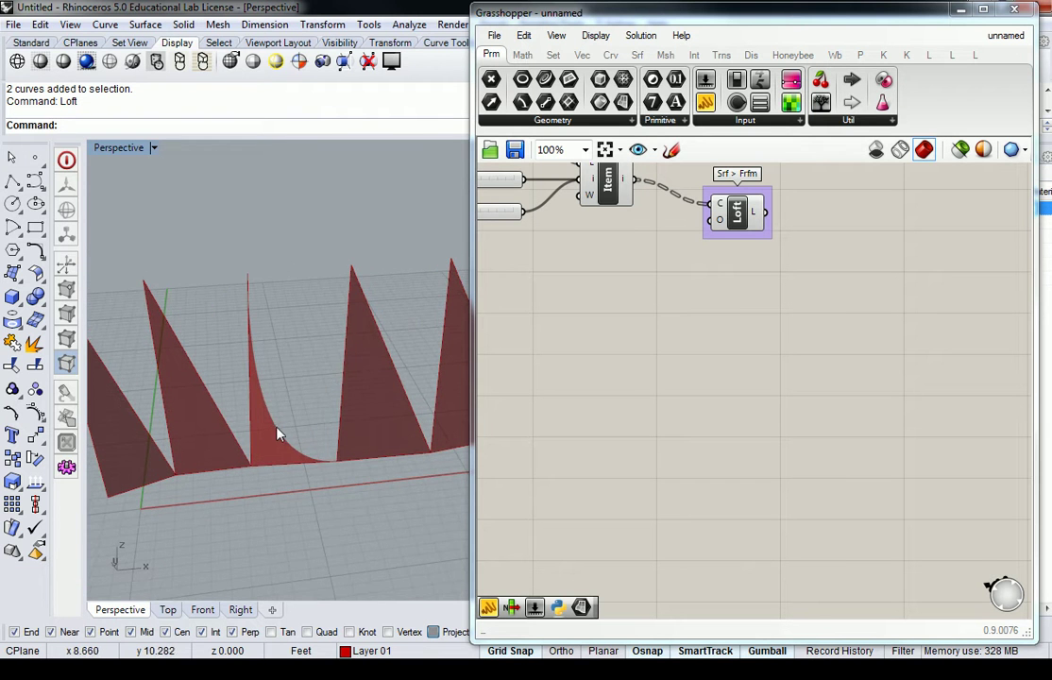
pyautogui.scroll(5, 270, 387)
pyautogui.scroll(-6, 289, 418)
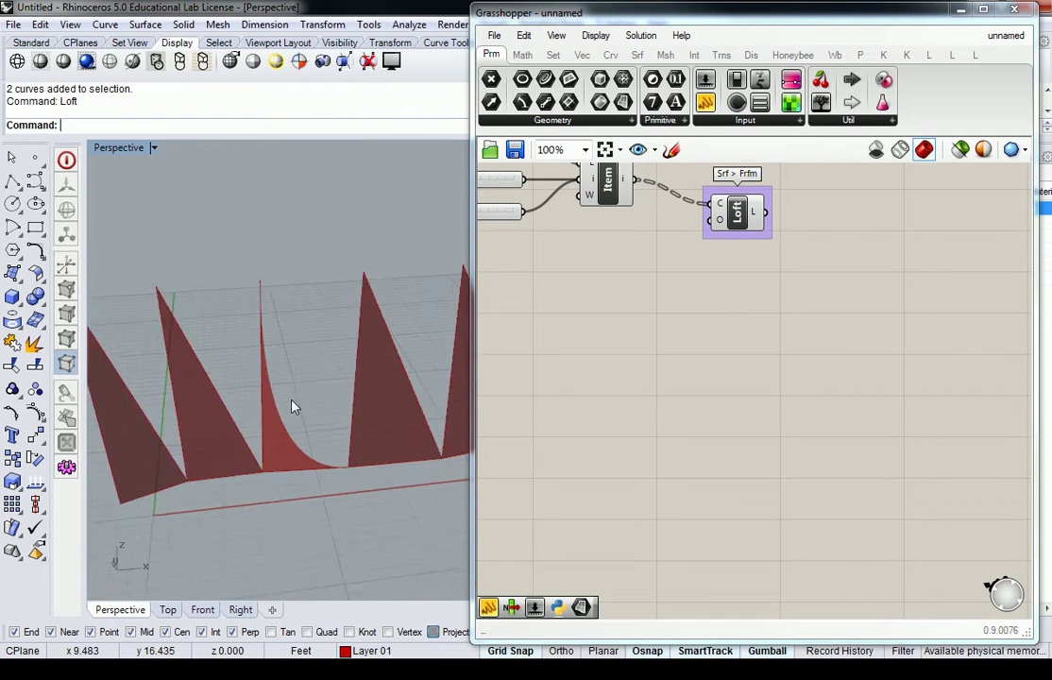
# Inspect the Item component's output data structure in a temporary panel, and delete the panel
pyautogui.moveTo(637, 237); pyautogui.dragTo(665, 308, button='right')
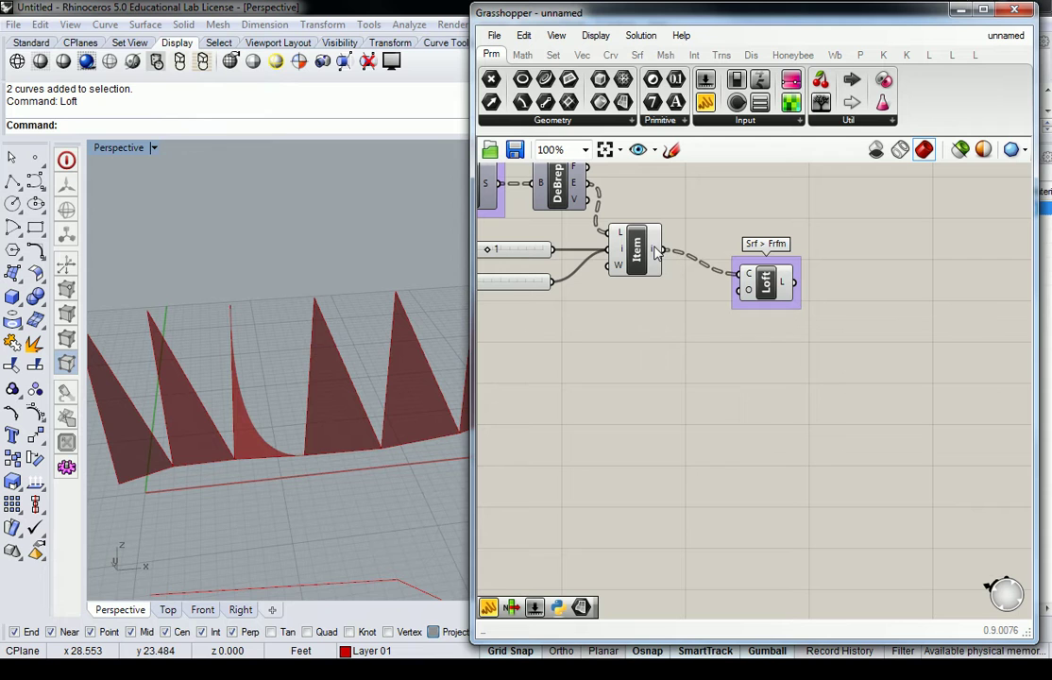
pyautogui.moveTo(659, 251)
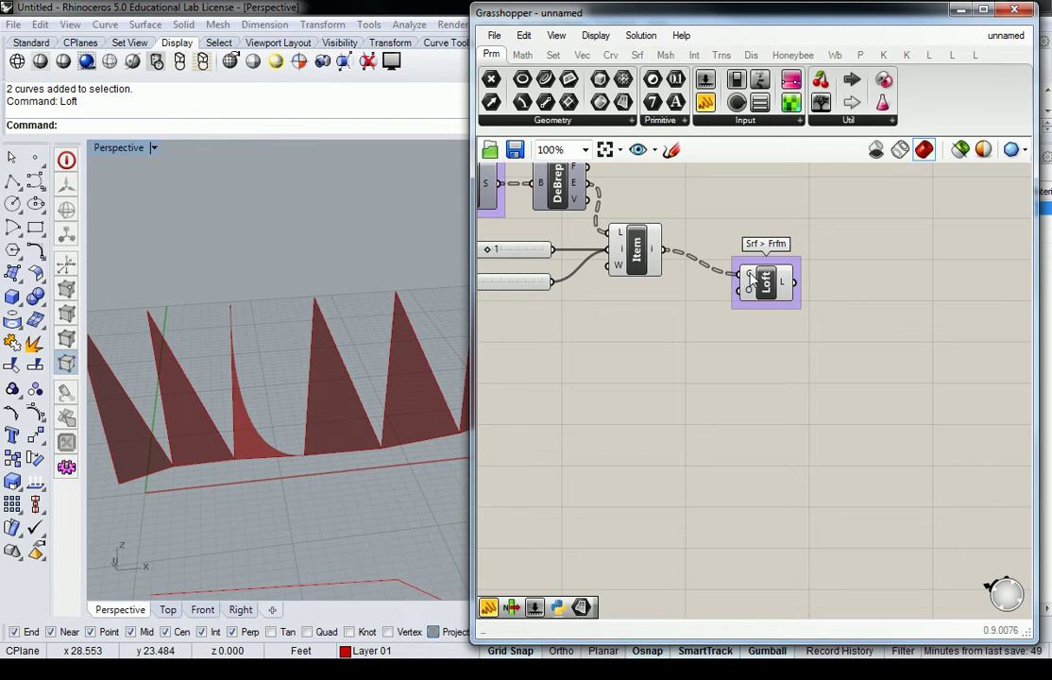
pyautogui.moveTo(751, 277)
pyautogui.moveTo(751, 277); pyautogui.dragTo(797, 388, button='right')
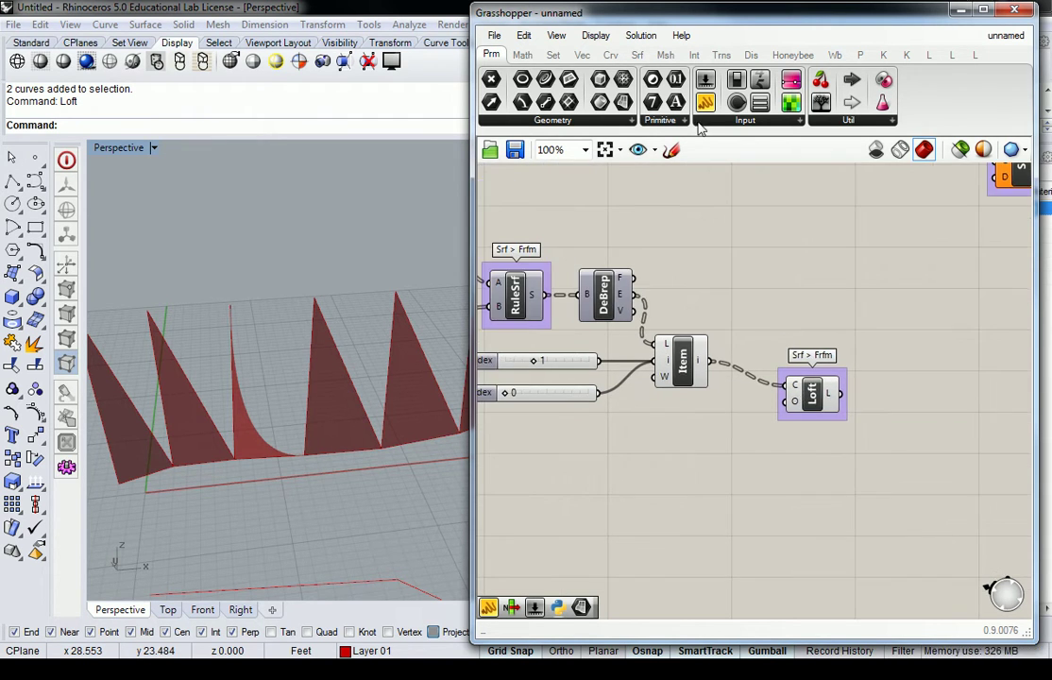
pyautogui.click(705, 100)
pyautogui.click(787, 505)
pyautogui.moveTo(705, 361); pyautogui.dragTo(722, 504)
pyautogui.scroll(-1, 794, 386)
pyautogui.moveTo(809, 388); pyautogui.dragTo(829, 609)
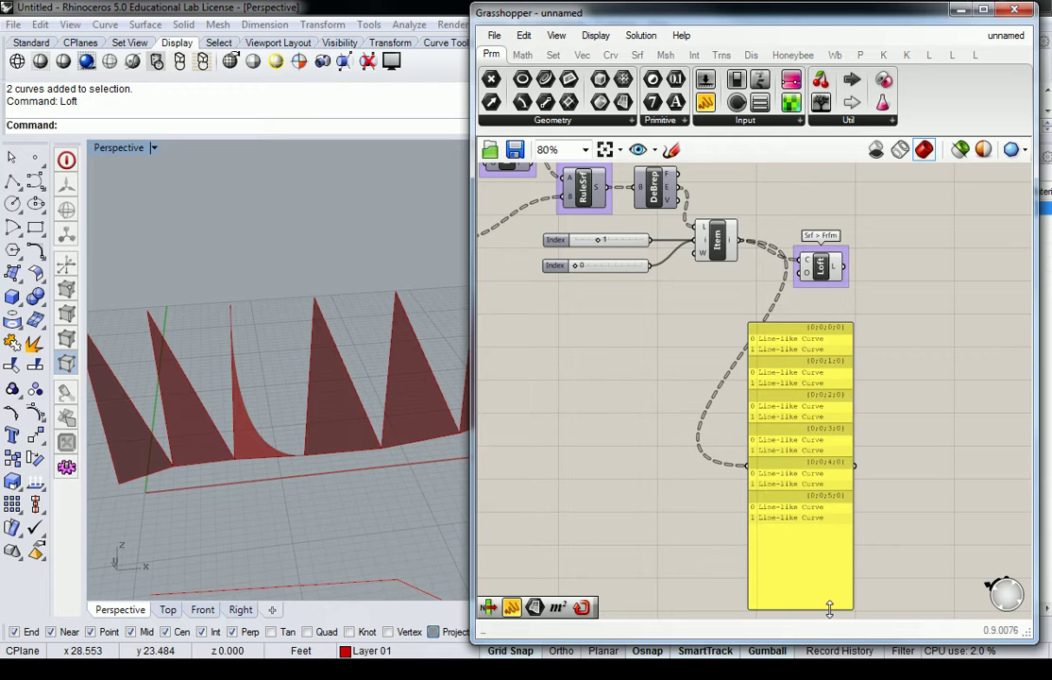
pyautogui.click(809, 448)
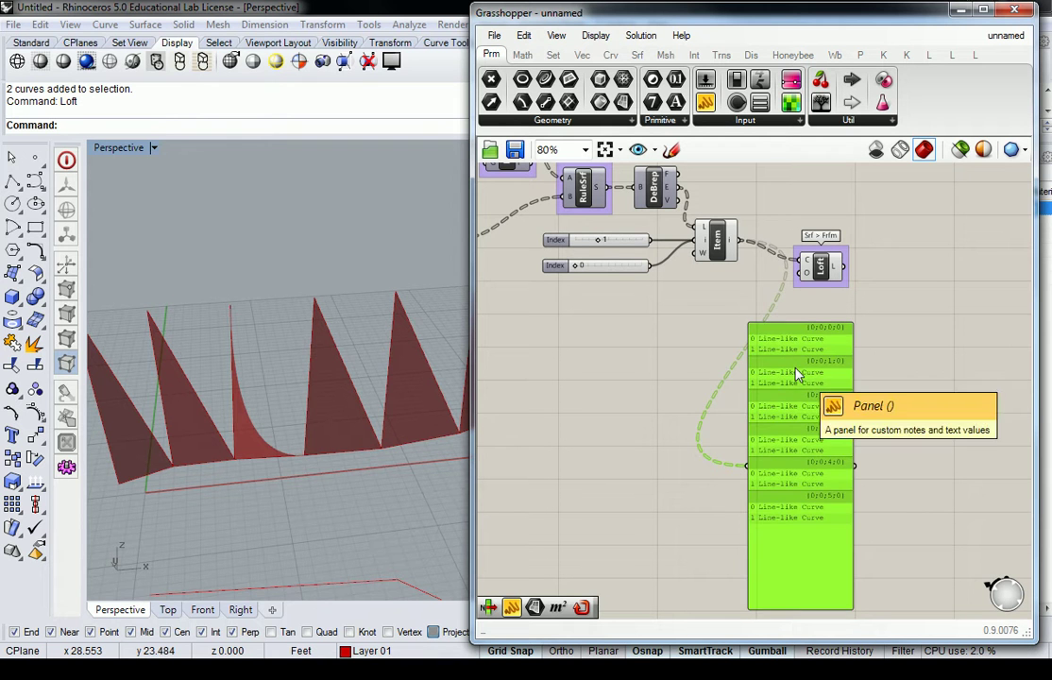
pyautogui.press('Delete')
pyautogui.scroll(5, 796, 274)
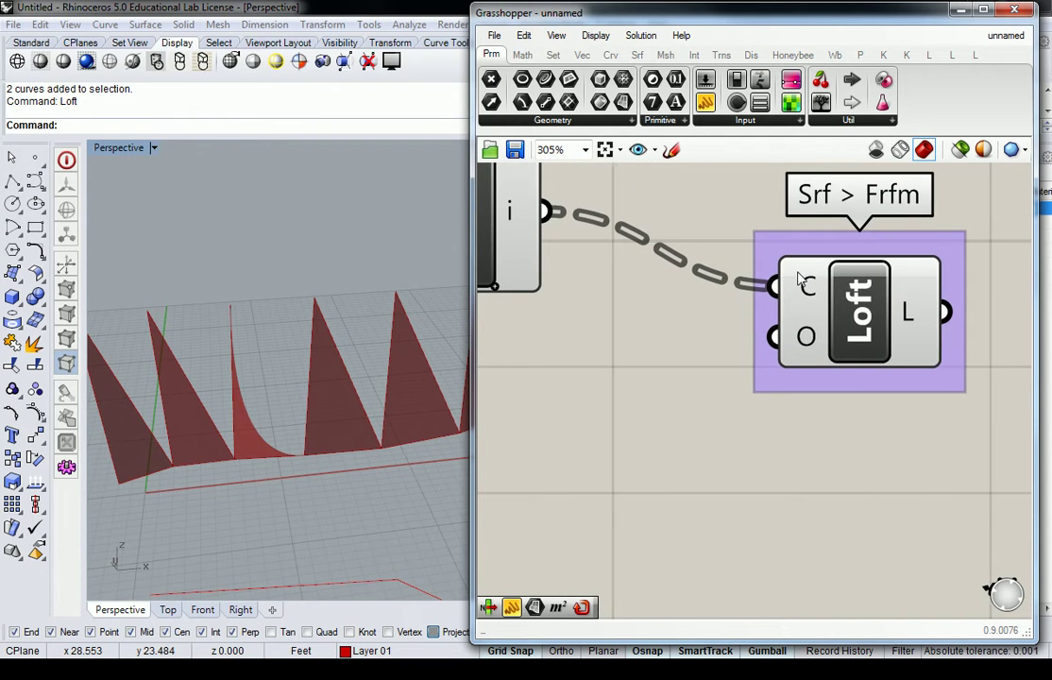
pyautogui.rightClick(817, 346)
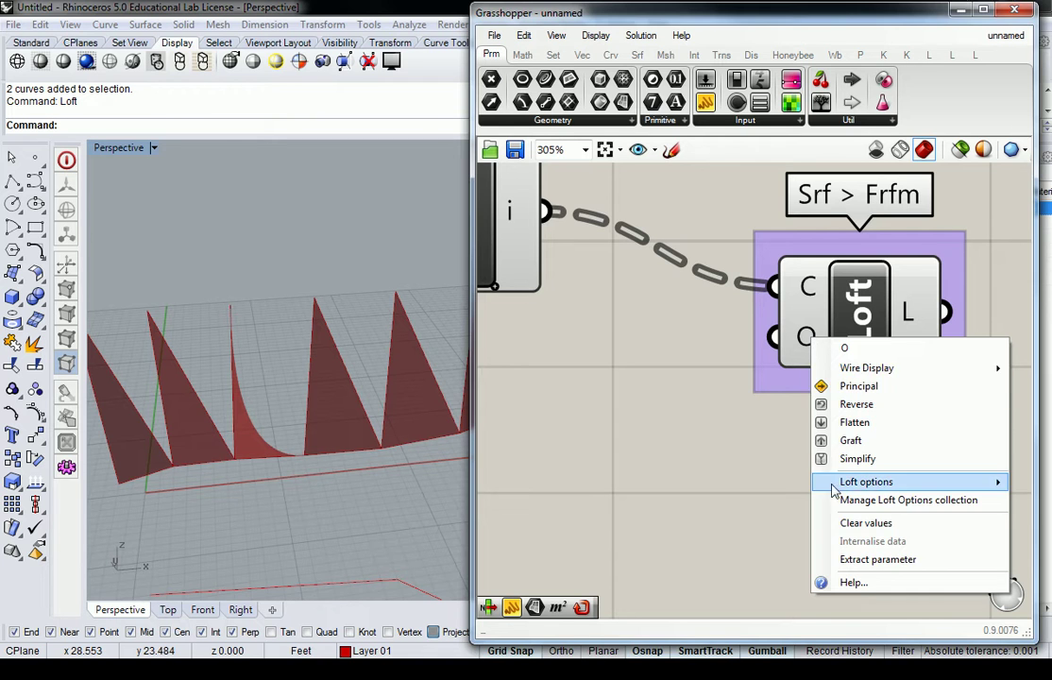
pyautogui.click(782, 411)
pyautogui.moveTo(782, 411); pyautogui.dragTo(585, 268, button='right')
pyautogui.scroll(-5, 609, 270)
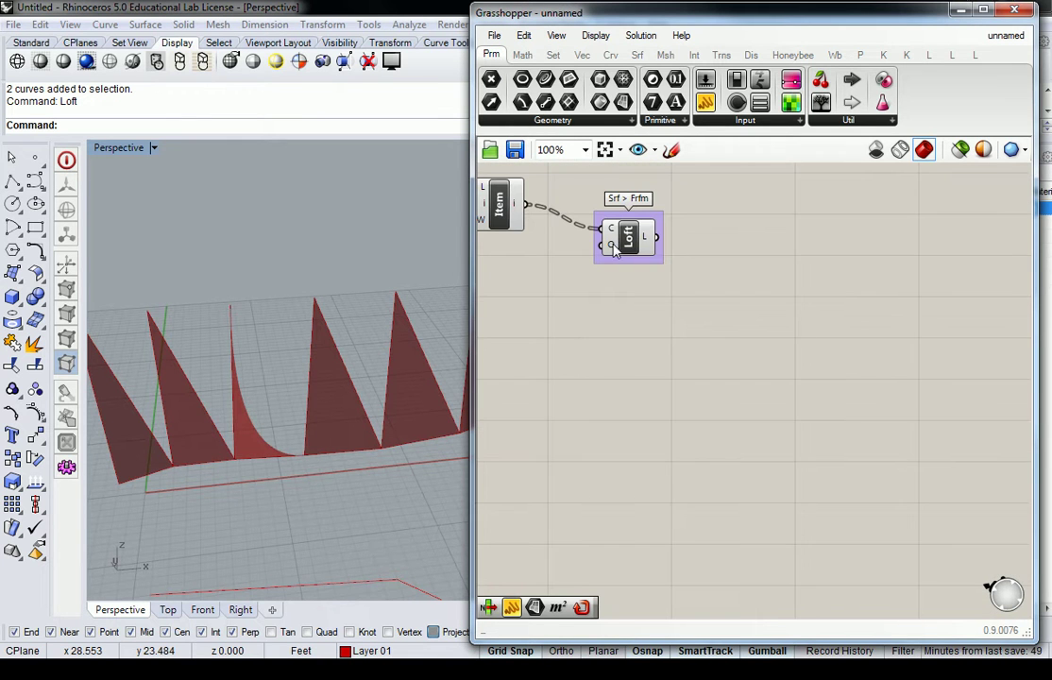
pyautogui.rightClick(615, 249)
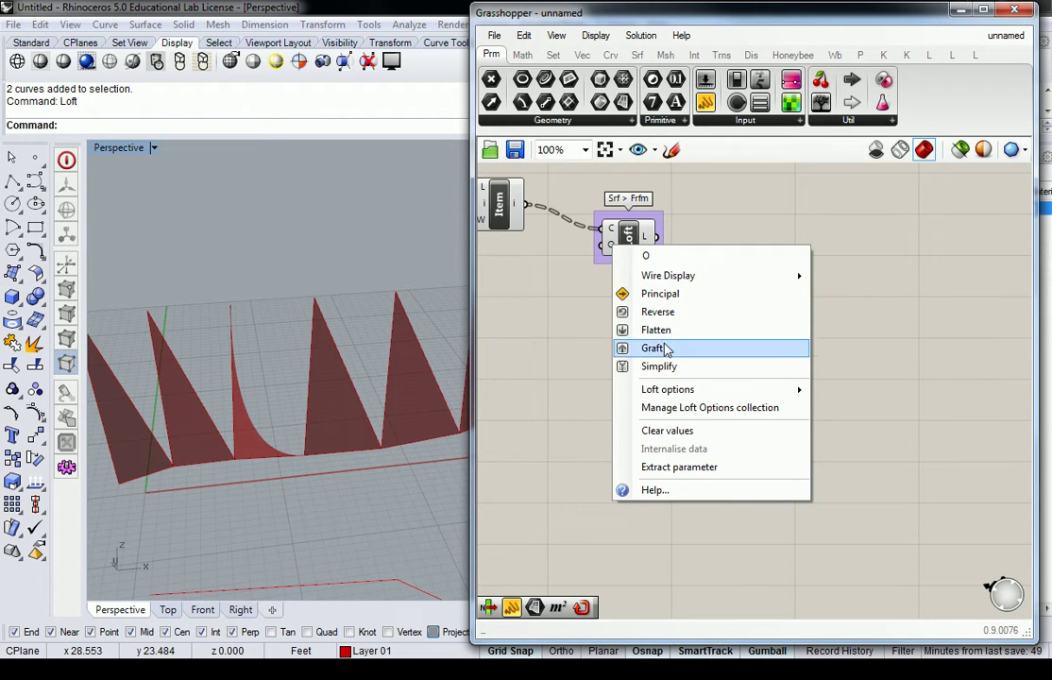
pyautogui.click(857, 433)
# Try the Rebuild option with a count of 10 on the Developable loft and commit it
pyautogui.rightClick(611, 249)
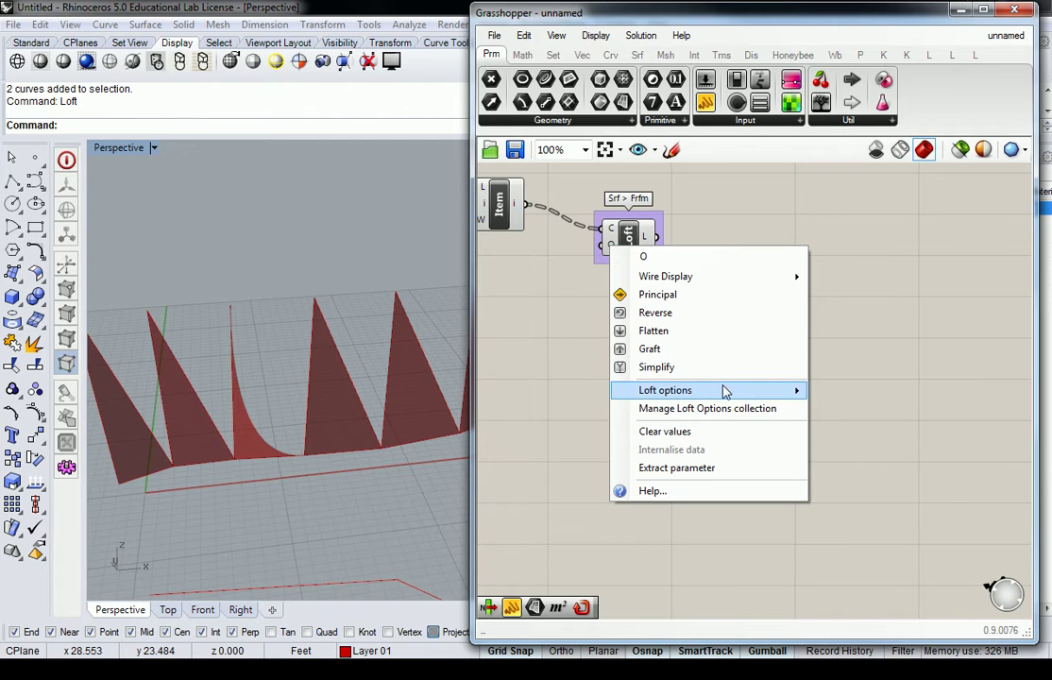
pyautogui.moveTo(724, 392)
pyautogui.click(870, 454)
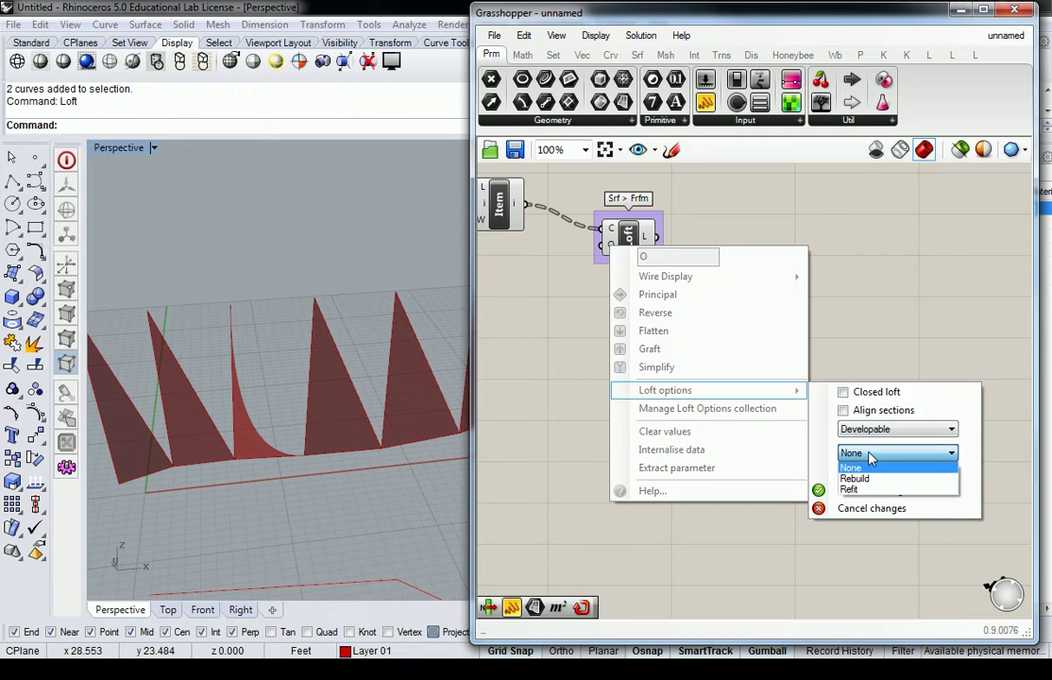
pyautogui.click(867, 477)
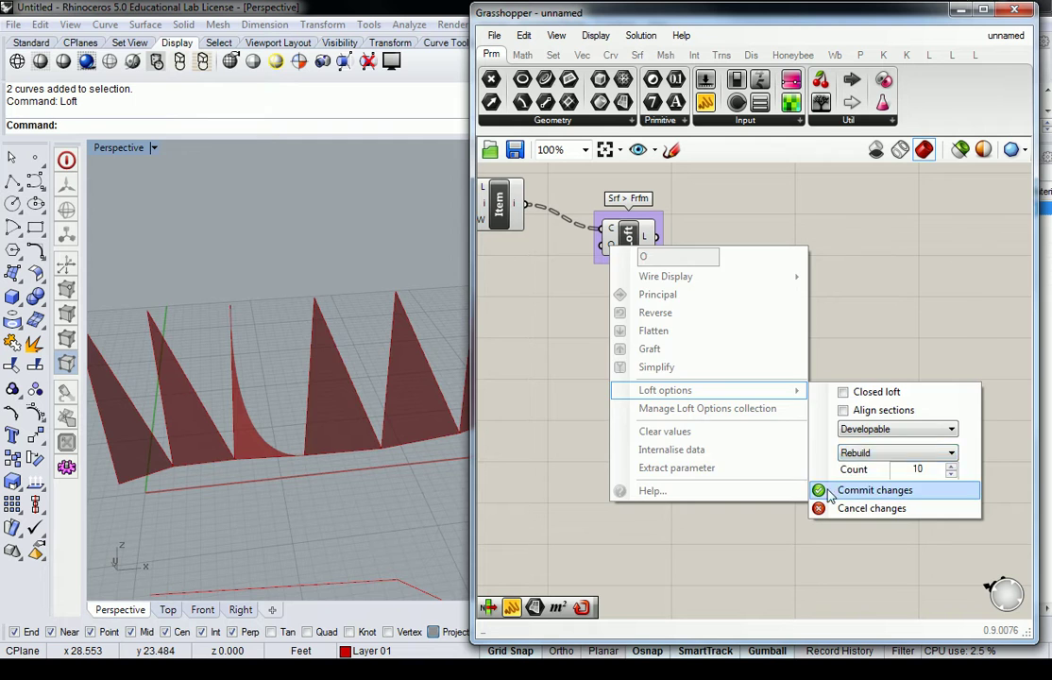
pyautogui.click(864, 554)
# Switch the Loft options from Rebuild to Refit, commit the change, and examine the resulting panels
pyautogui.rightClick(614, 247)
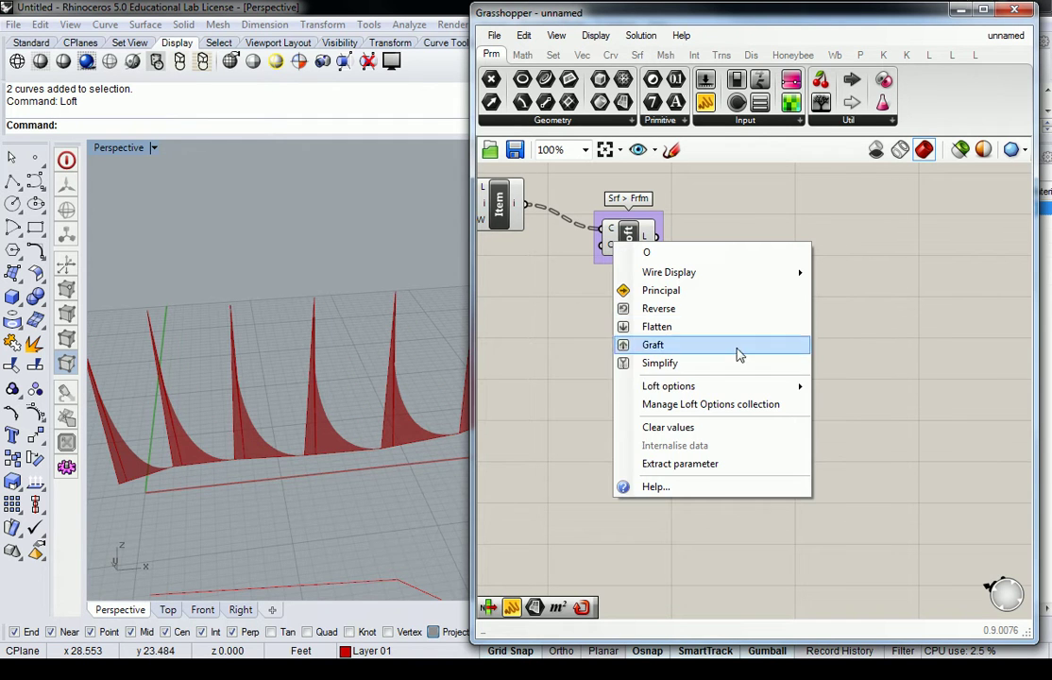
pyautogui.moveTo(739, 385)
pyautogui.click(875, 454)
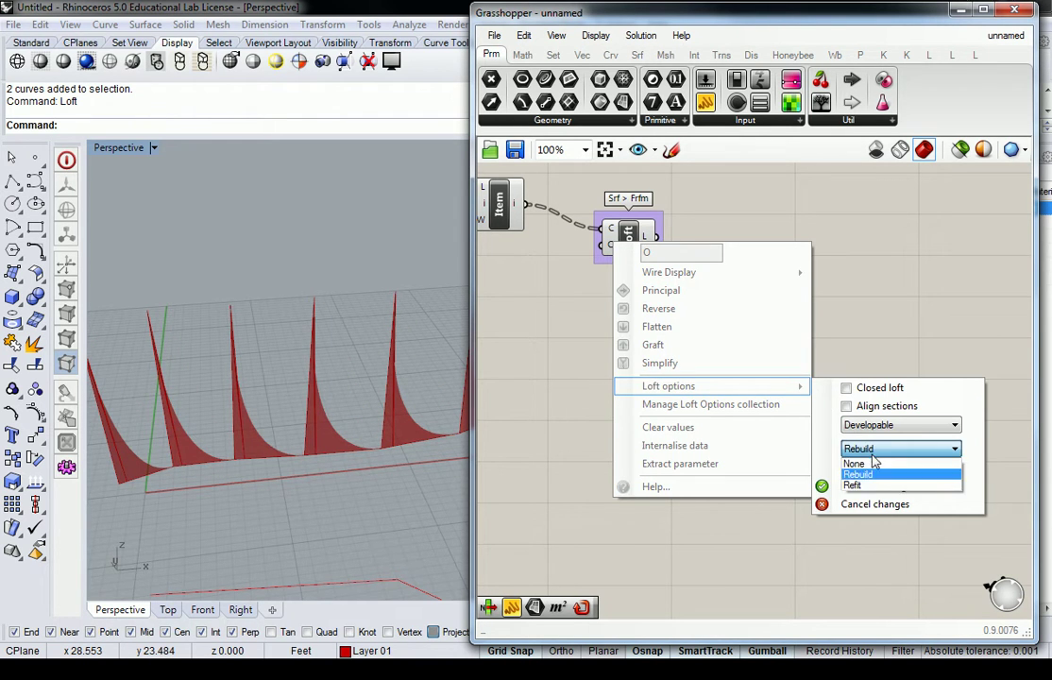
pyautogui.click(858, 480)
pyautogui.click(853, 486)
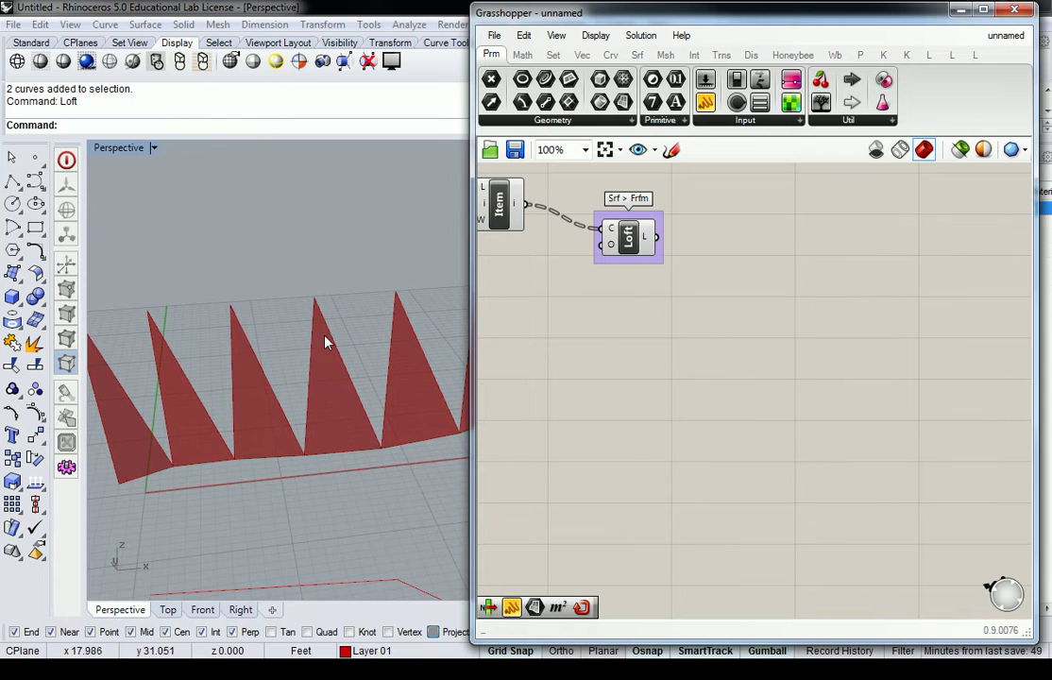
pyautogui.scroll(-5, 321, 349)
pyautogui.scroll(8, 349, 364)
pyautogui.scroll(-6, 361, 365)
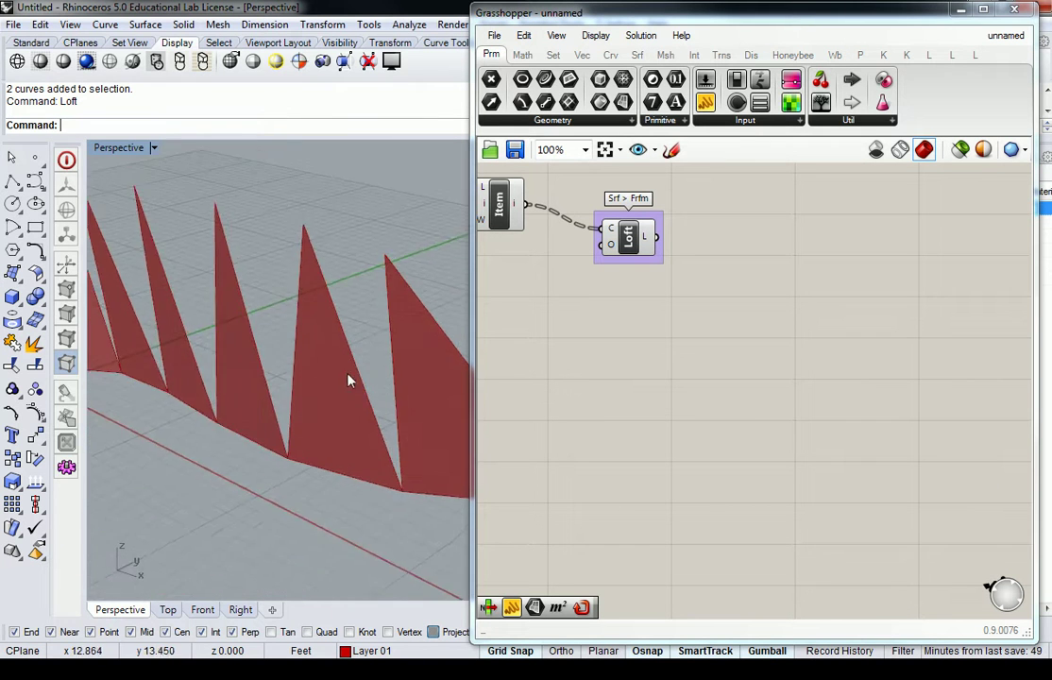
# Try the Normal type on the Loft component with Refit kept, and commit the change
pyautogui.scroll(4, 265, 373)
pyautogui.moveTo(267, 382); pyautogui.dragTo(335, 321, button='right')
pyautogui.rightClick(610, 243)
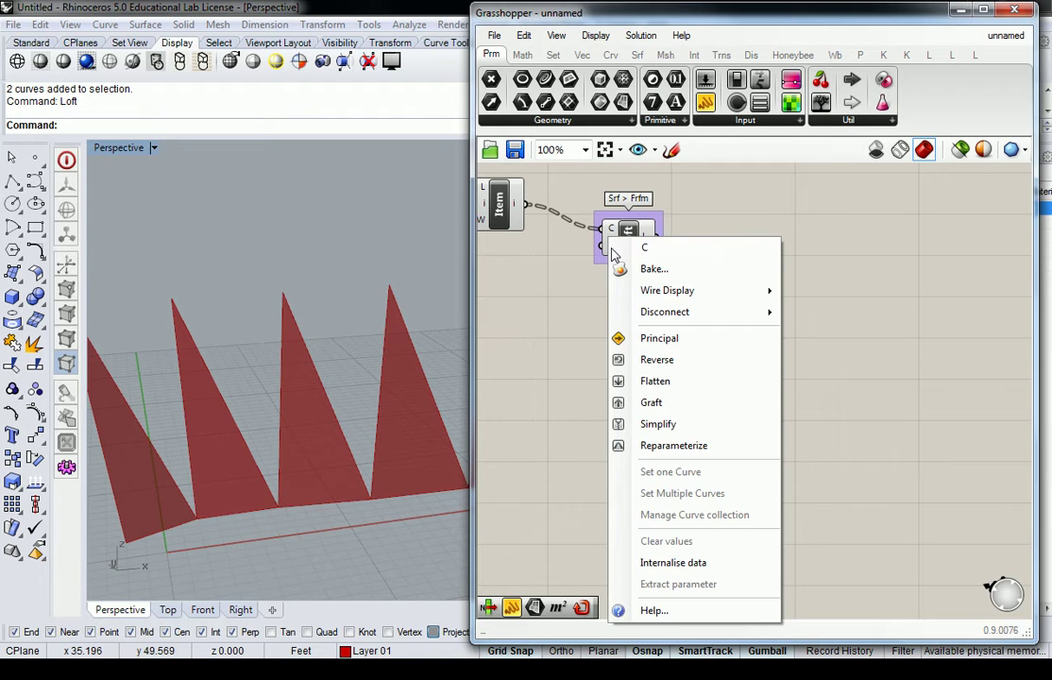
pyautogui.press('Escape')
pyautogui.rightClick(612, 250)
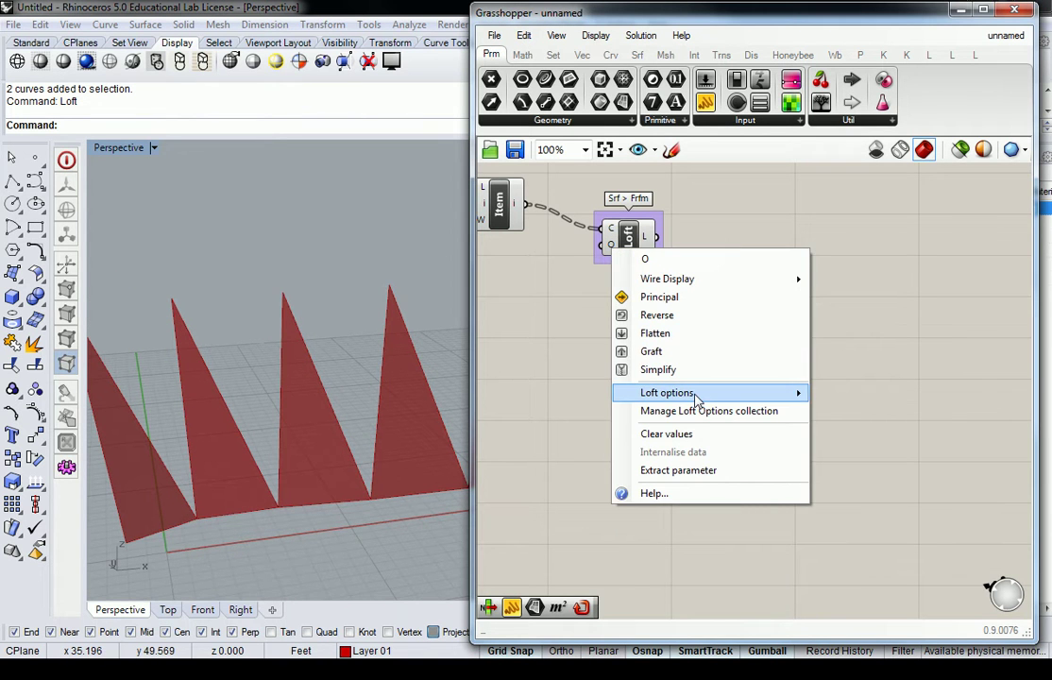
pyautogui.moveTo(678, 393)
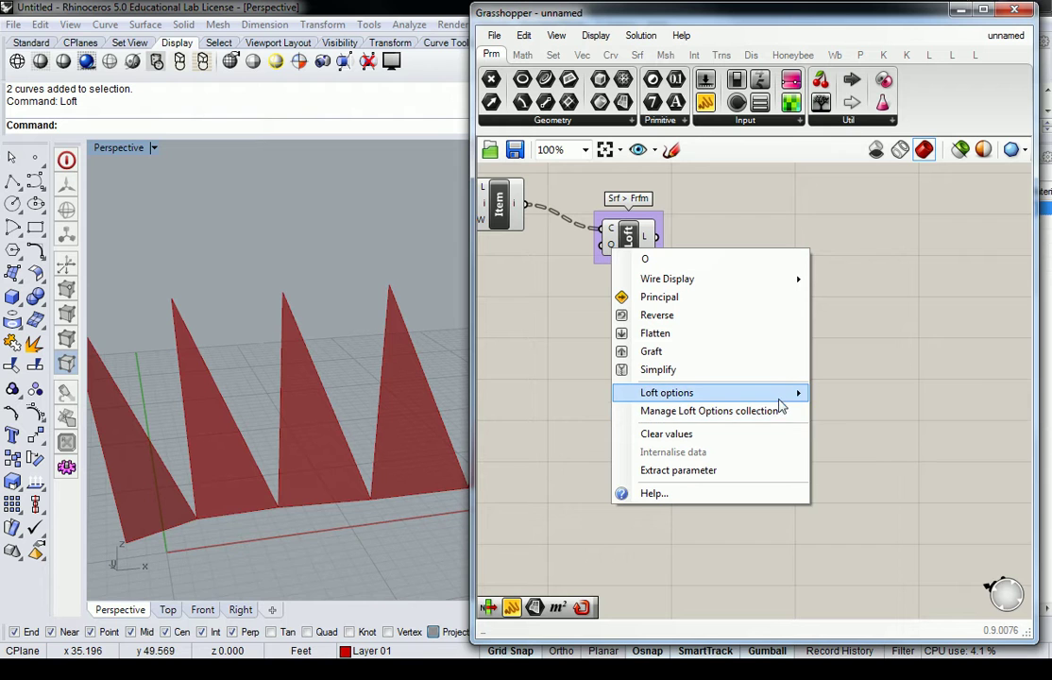
pyautogui.click(878, 433)
pyautogui.click(864, 382)
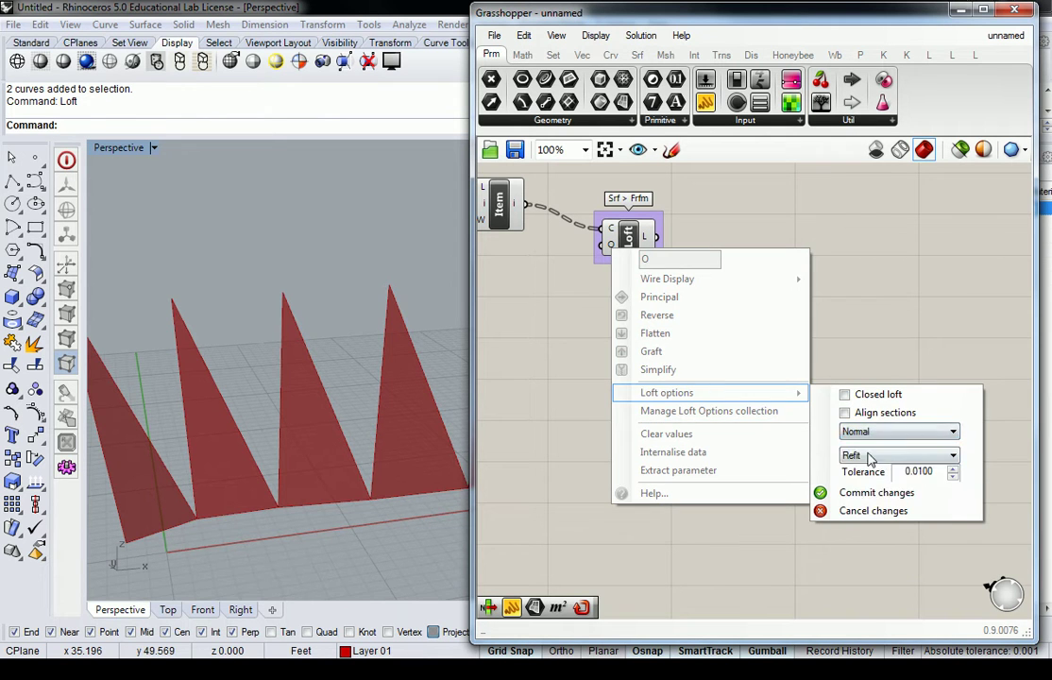
pyautogui.click(862, 495)
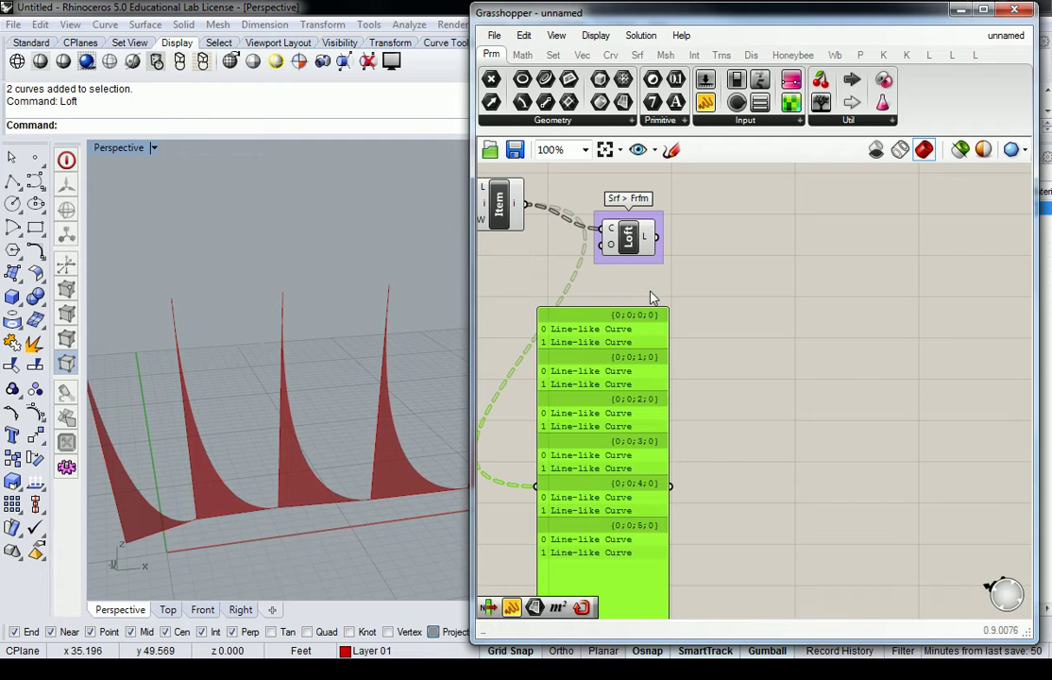
pyautogui.click(653, 279)
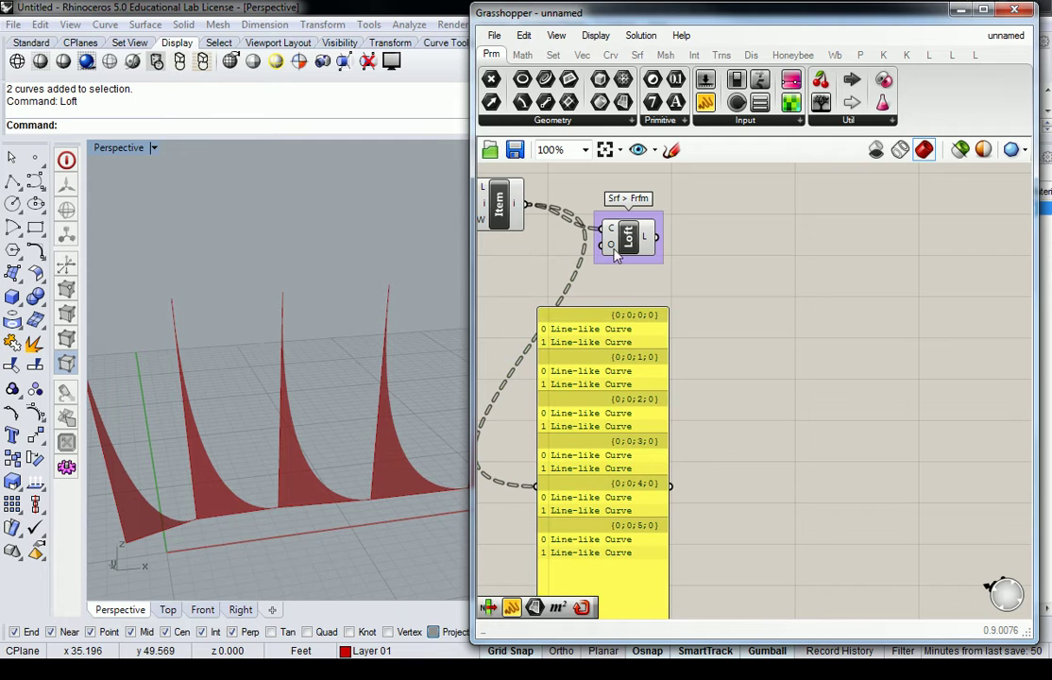
# Set the Loft component's type back to Developable, commit it, and examine the tips and bases of the triangular panels
pyautogui.rightClick(616, 253)
pyautogui.moveTo(699, 397)
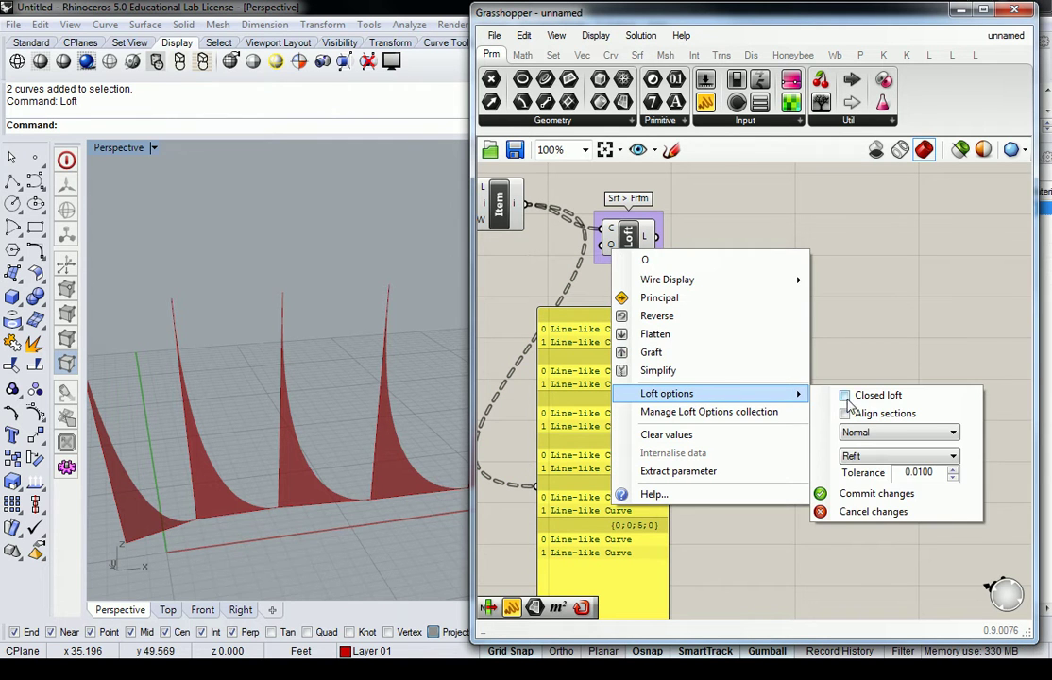
pyautogui.click(873, 434)
pyautogui.click(867, 500)
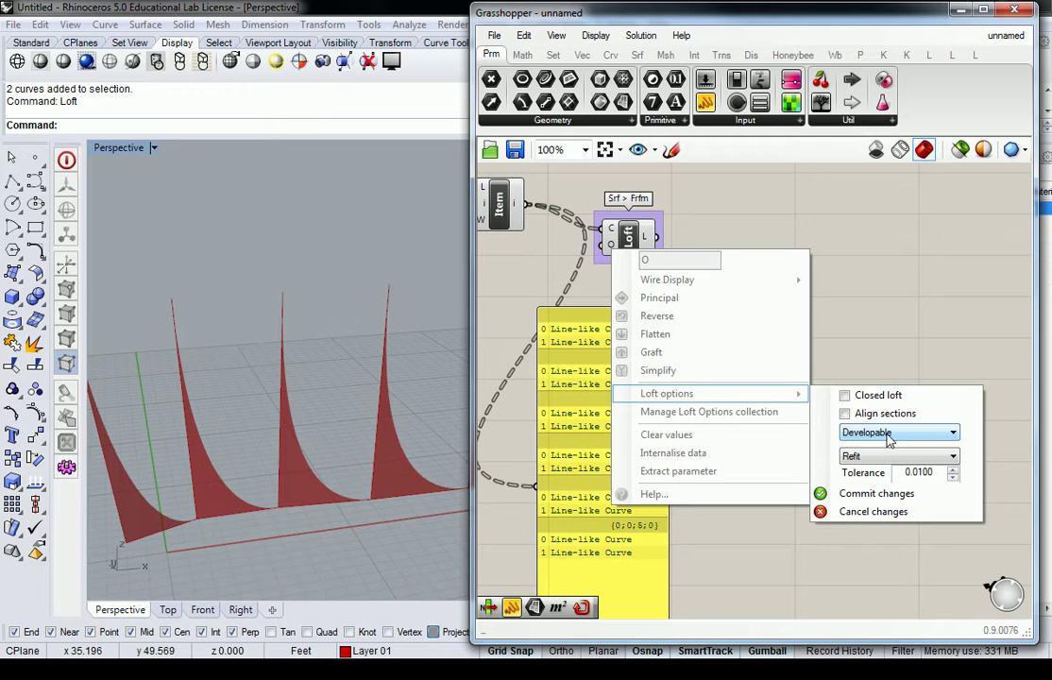
pyautogui.click(858, 499)
pyautogui.moveTo(371, 354); pyautogui.dragTo(348, 355, button='right')
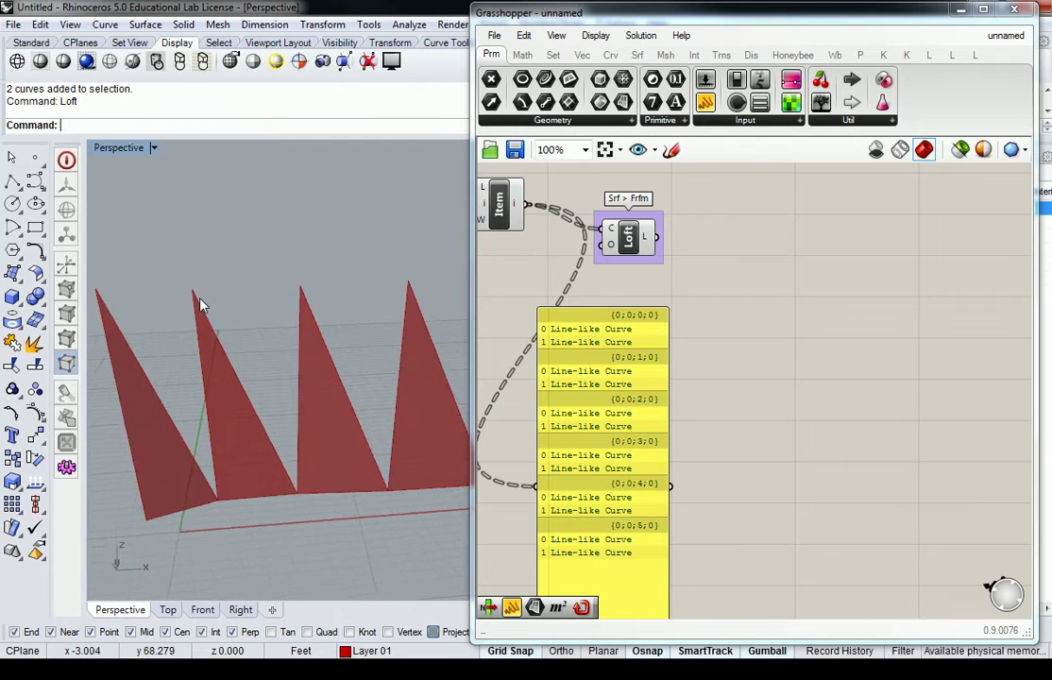
pyautogui.scroll(8, 199, 300)
pyautogui.scroll(-5, 189, 290)
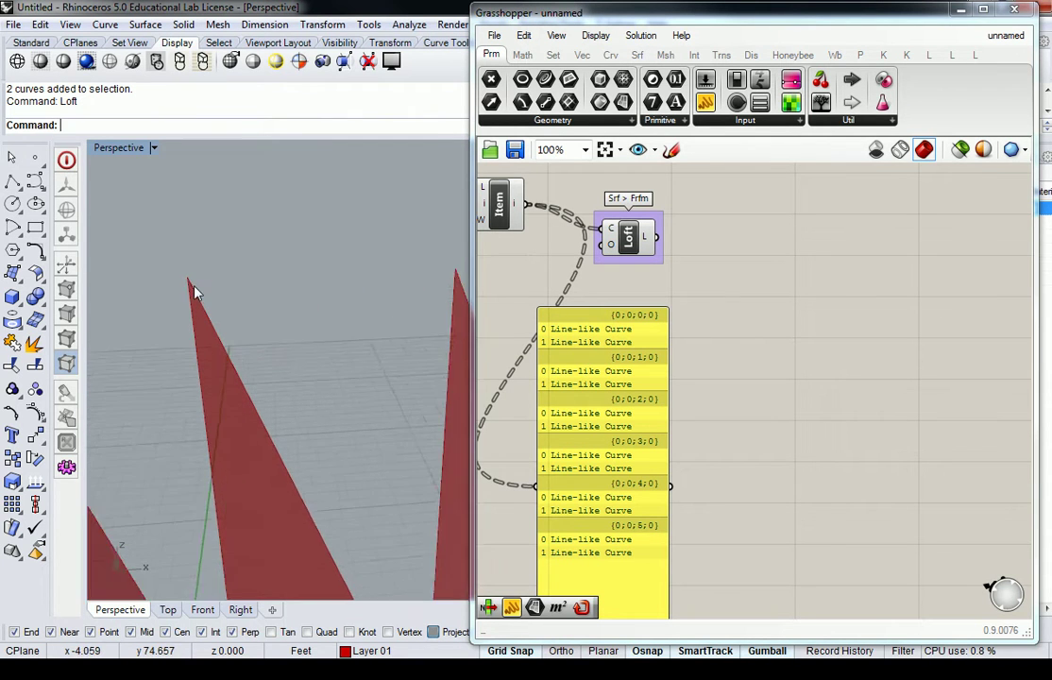
pyautogui.scroll(5, 235, 557)
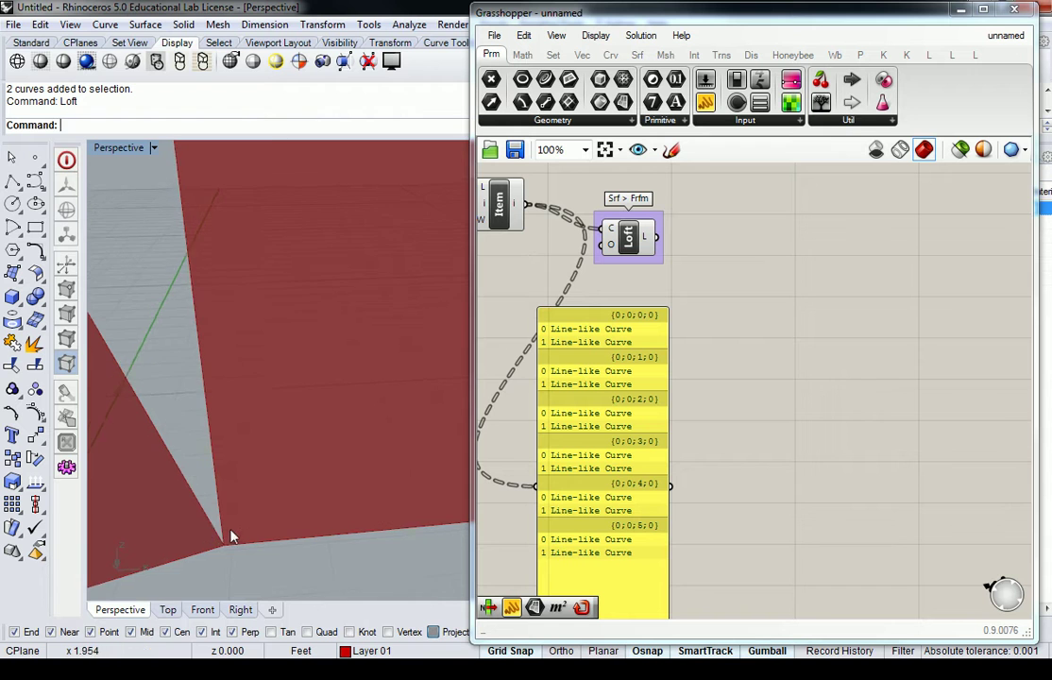
pyautogui.scroll(-5, 249, 530)
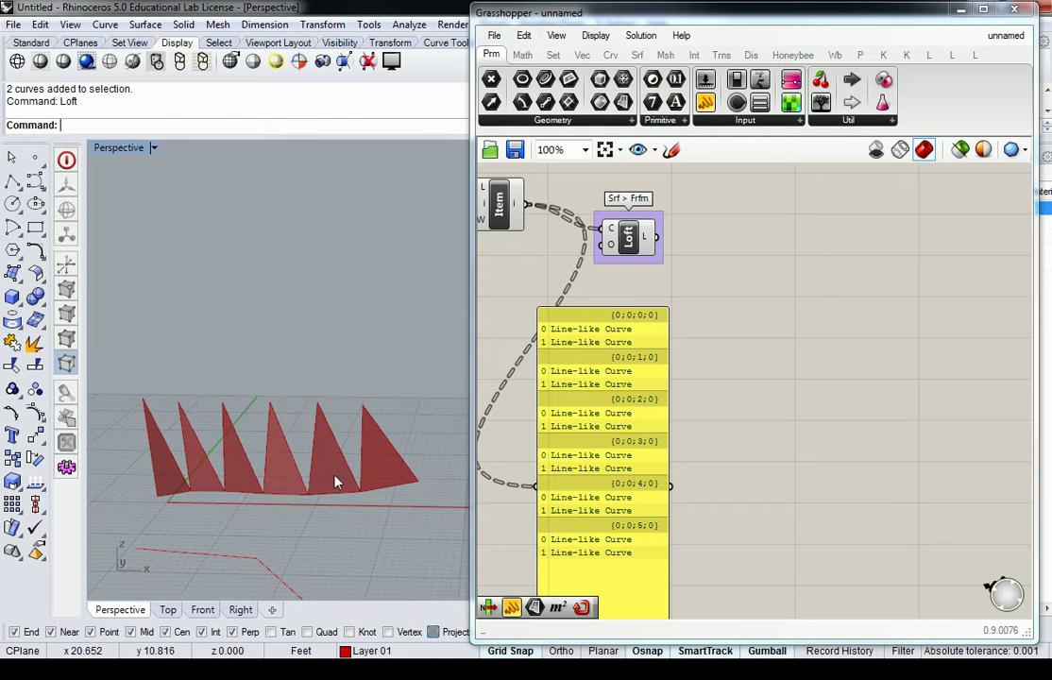
# Delete the panel listing the Item component's curves and examine the lofted triangles in the Perspective view
pyautogui.click(621, 328)
pyautogui.press('Delete')
pyautogui.moveTo(660, 280); pyautogui.dragTo(796, 345, button='right')
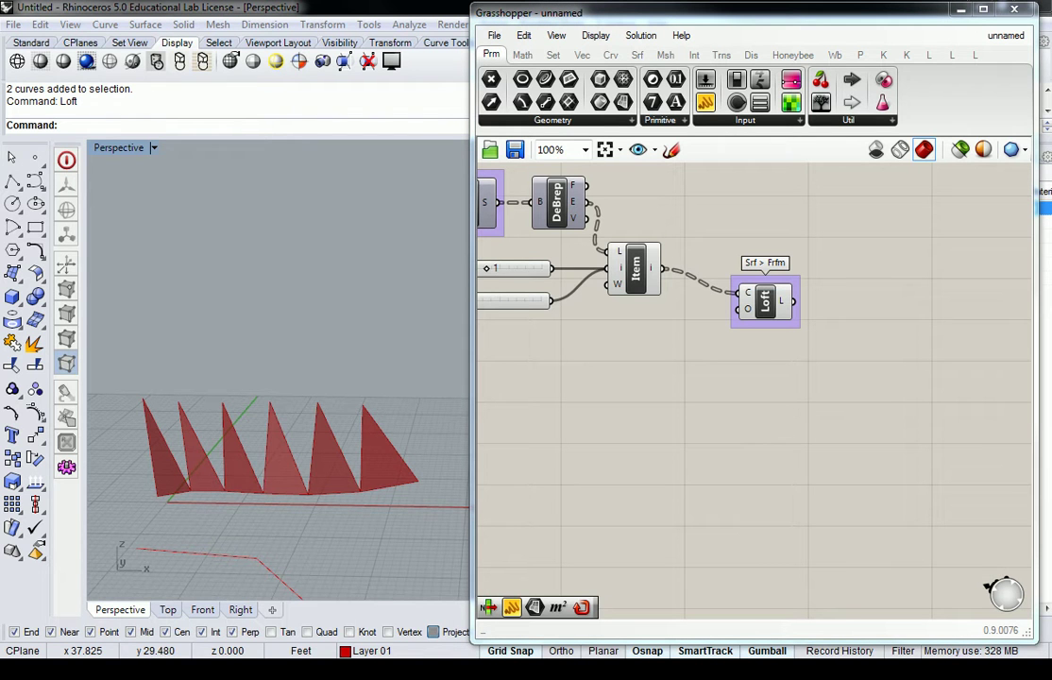
pyautogui.moveTo(444, 408); pyautogui.dragTo(371, 430, button='right')
pyautogui.scroll(-3, 694, 325)
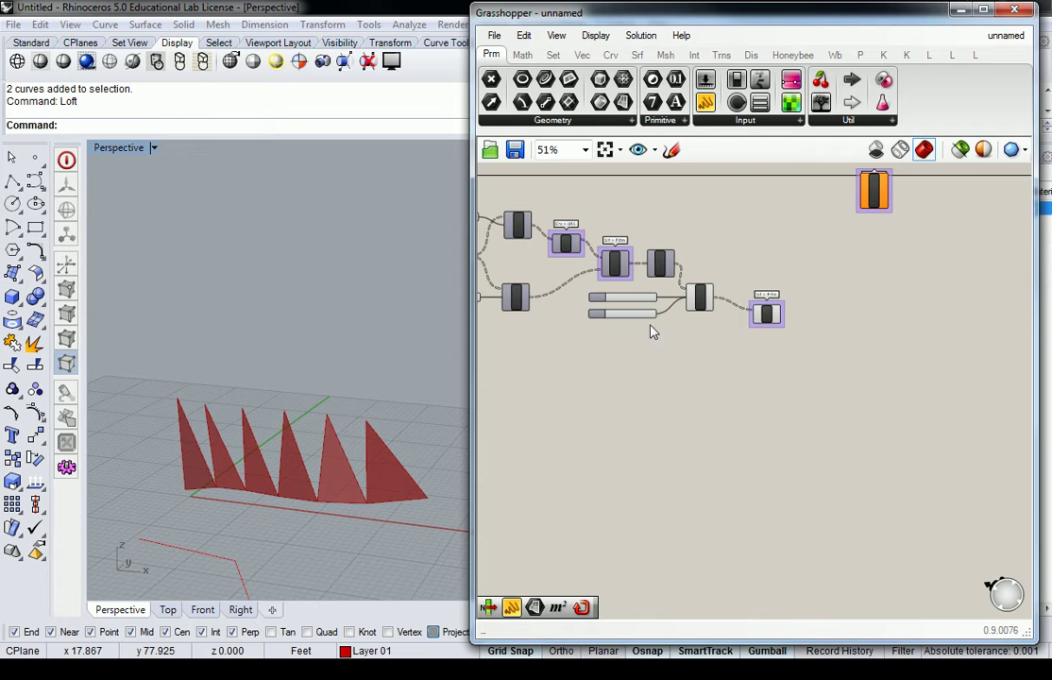
pyautogui.moveTo(390, 404); pyautogui.dragTo(330, 420, button='right')
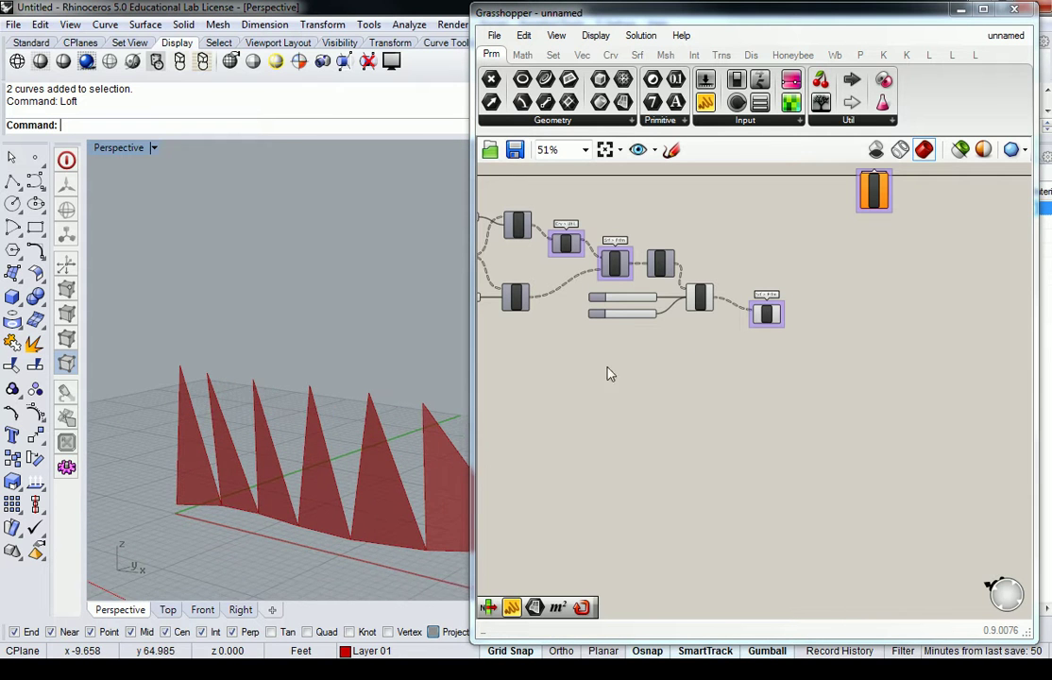
# Duplicate the Loft component together with its Item component and two Index sliders, placing the copy below the originals
pyautogui.scroll(4, 704, 295)
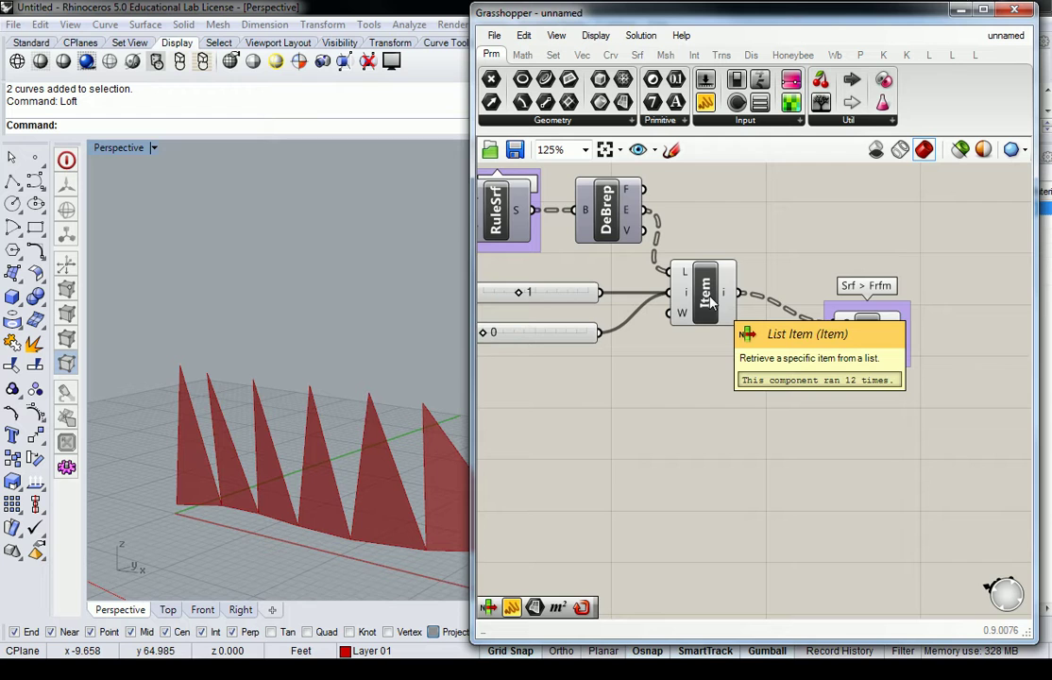
pyautogui.scroll(-3, 710, 300)
pyautogui.moveTo(822, 302); pyautogui.dragTo(880, 291, button='right')
pyautogui.click(879, 278)
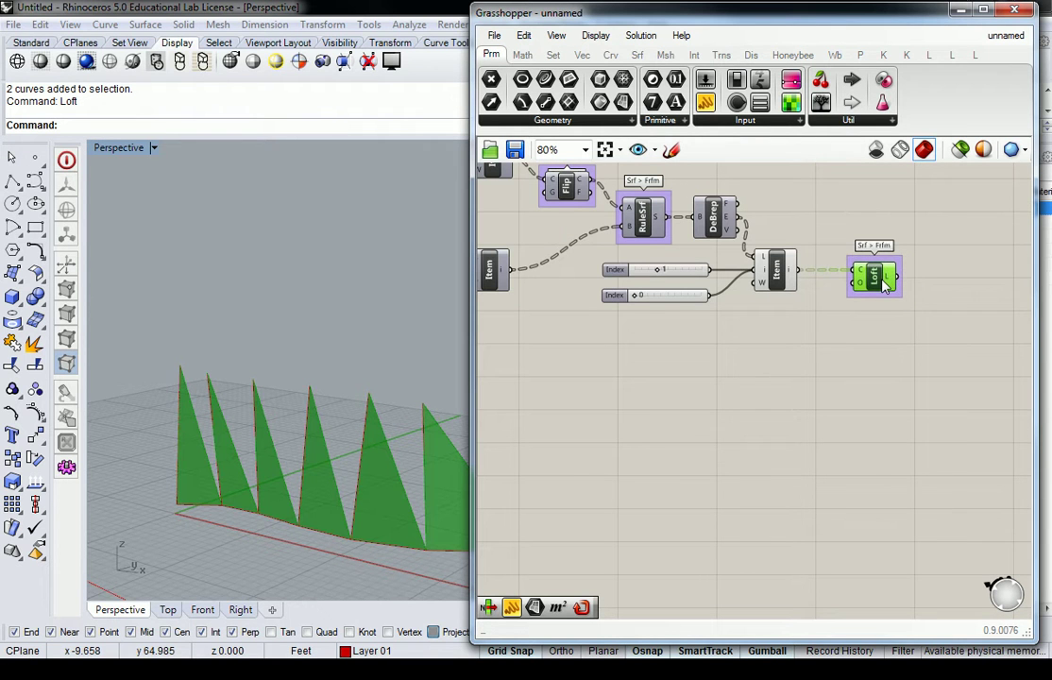
pyautogui.keyDown('shift'); pyautogui.click(780, 271); pyautogui.keyUp('shift')
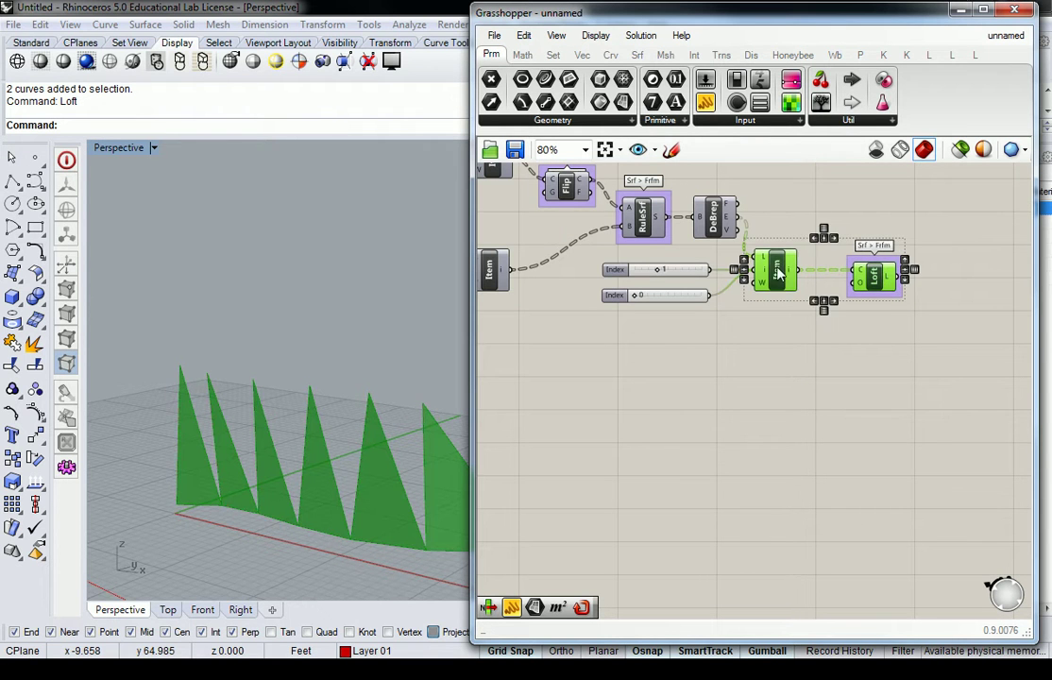
pyautogui.keyDown('shift'); pyautogui.click(689, 270); pyautogui.keyUp('shift')
pyautogui.keyDown('shift'); pyautogui.click(686, 298); pyautogui.keyUp('shift')
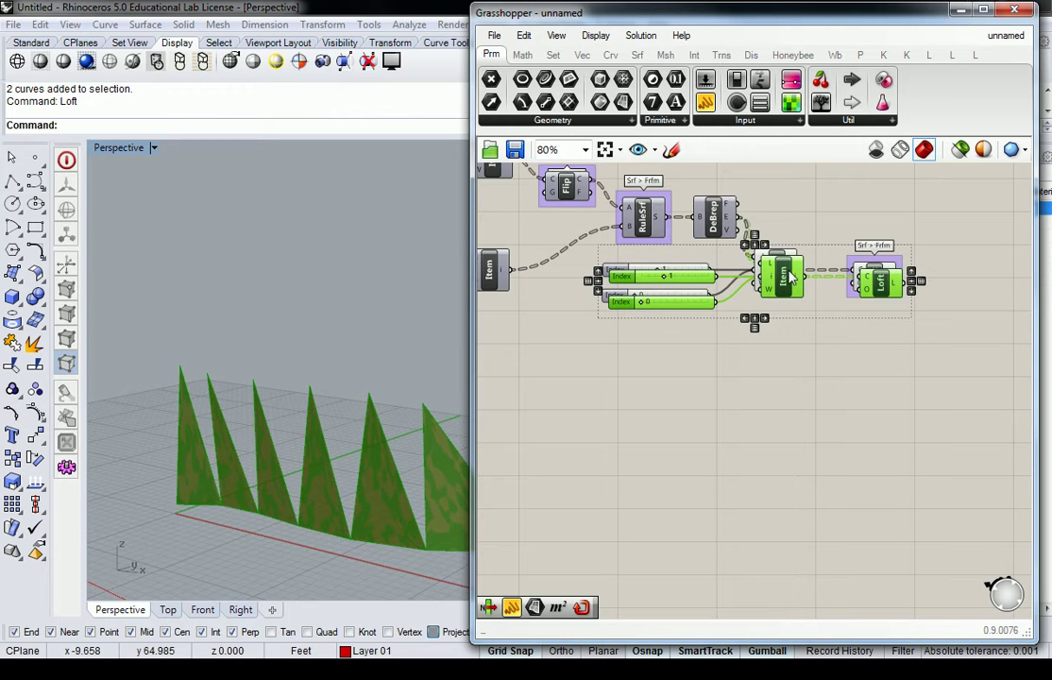
pyautogui.keyDown('alt'); pyautogui.moveTo(786, 273); pyautogui.dragTo(791, 343); pyautogui.keyUp('alt')
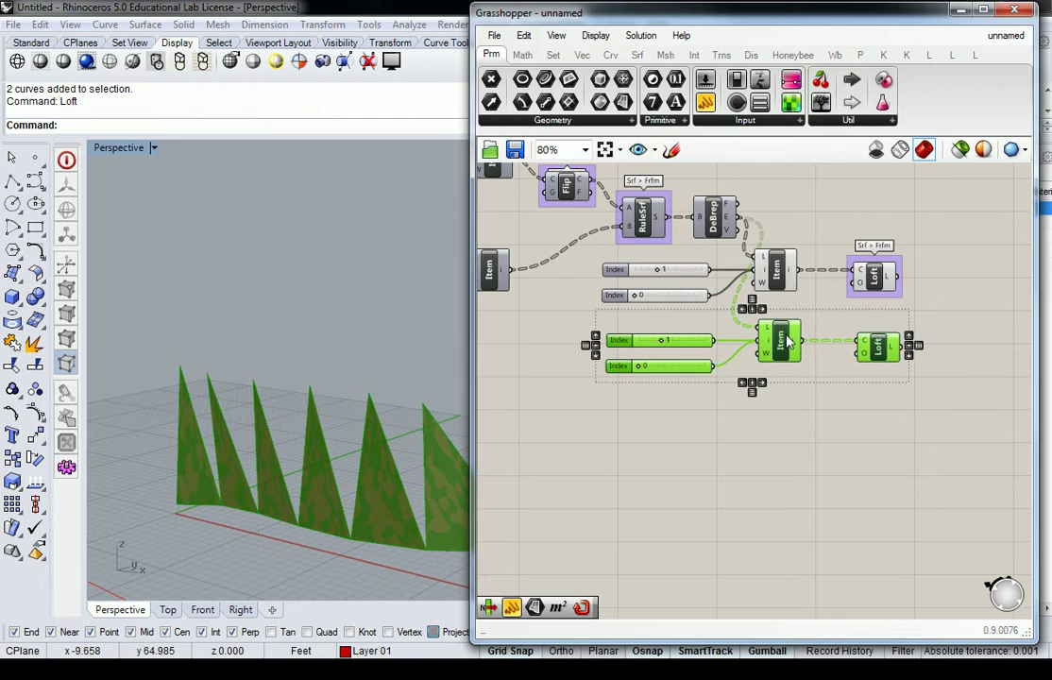
pyautogui.click(803, 307)
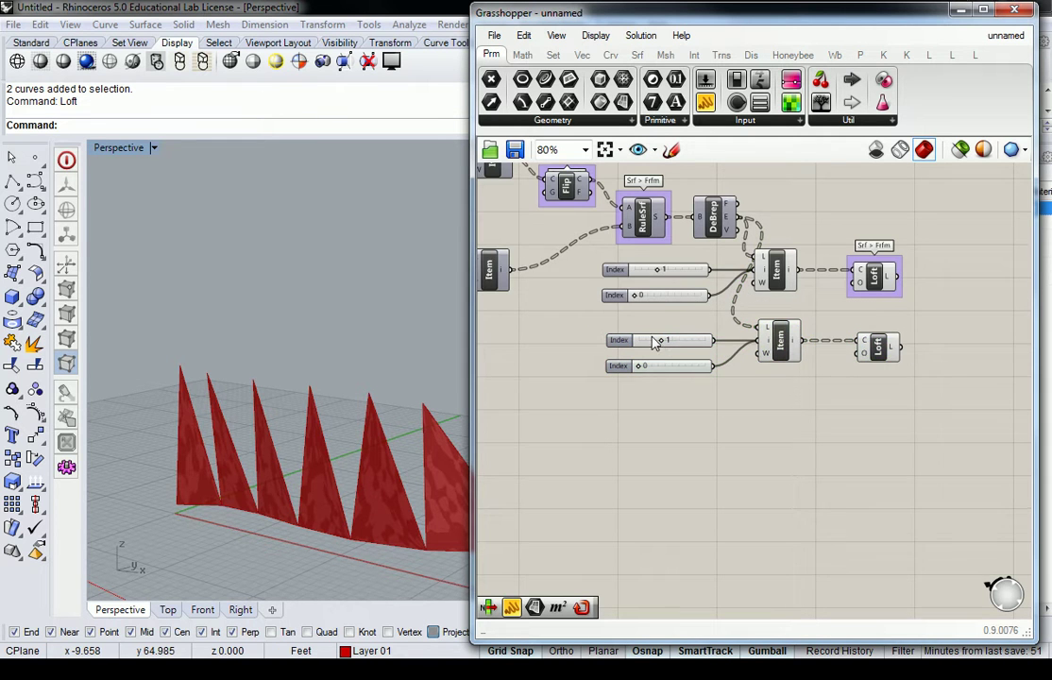
# Set the duplicated Item component's Index sliders to 3 and 2 to loft the opposite pair of panel edges
pyautogui.scroll(3, 654, 343)
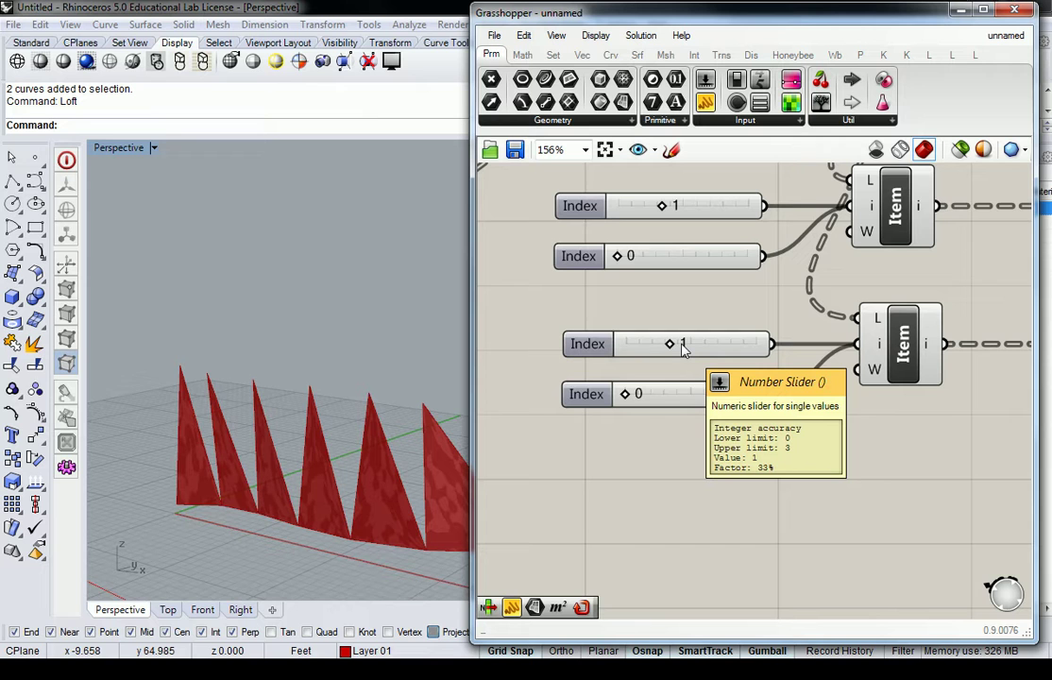
pyautogui.moveTo(669, 344); pyautogui.dragTo(789, 347)
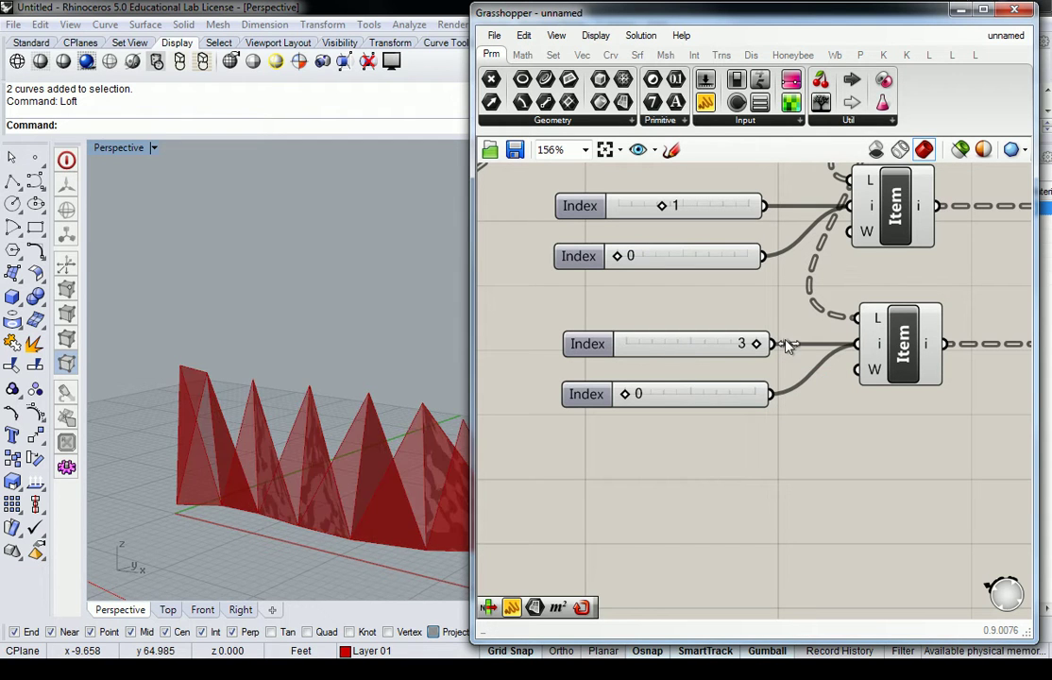
pyautogui.moveTo(630, 395); pyautogui.dragTo(710, 396)
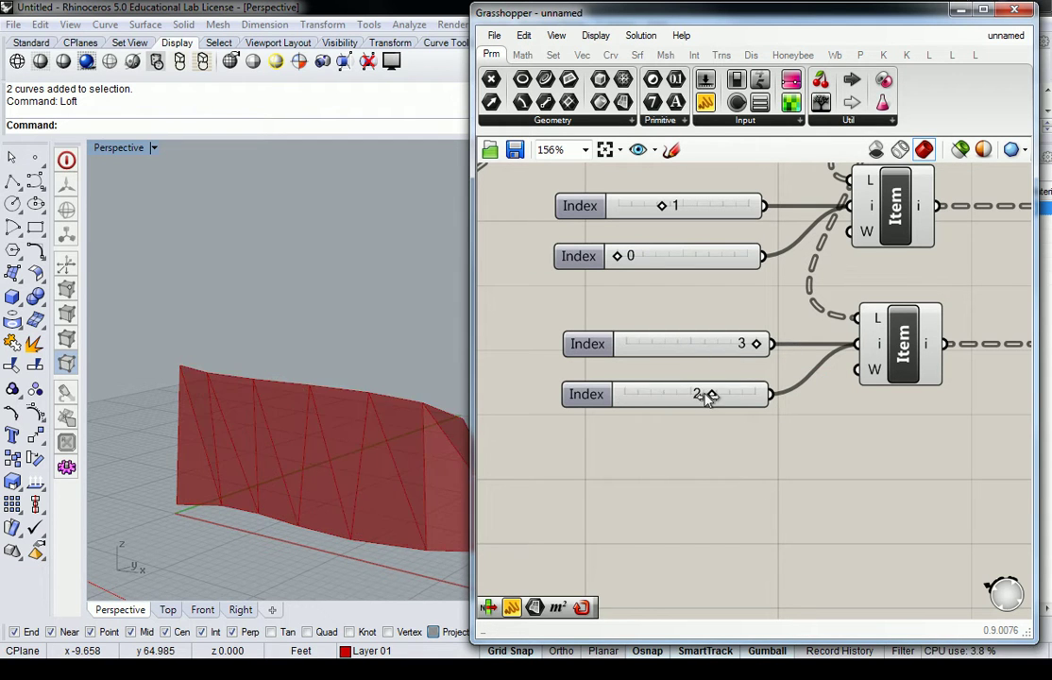
pyautogui.moveTo(281, 420); pyautogui.dragTo(387, 437, button='right')
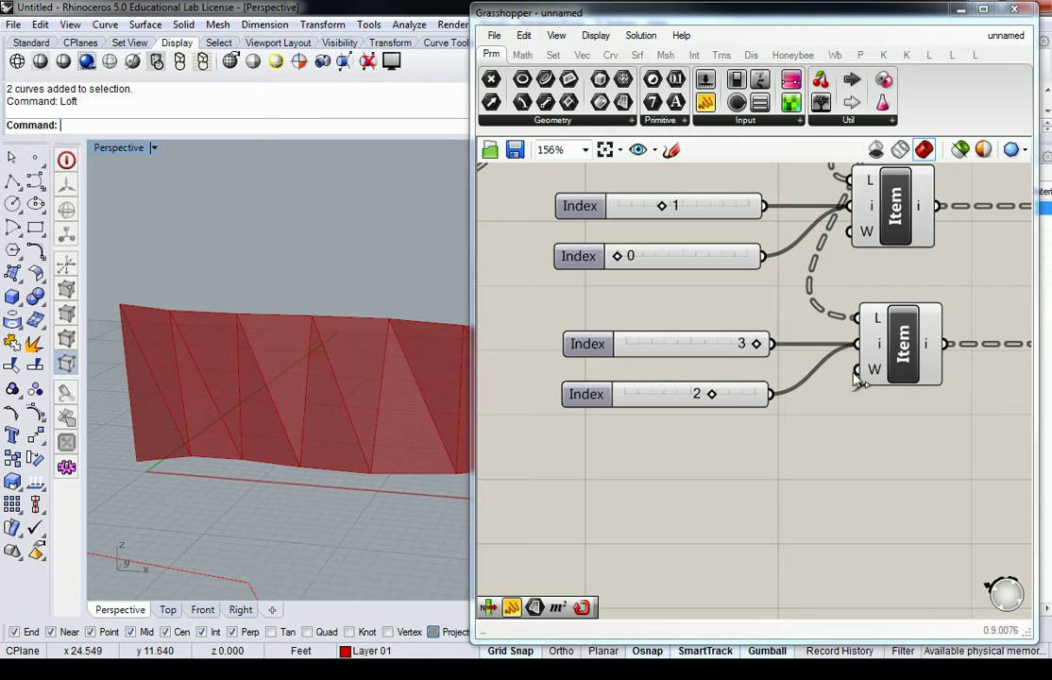
# Highlight the duplicated Loft's triangles in the Perspective view, and review both Item and Loft branches on the canvas
pyautogui.scroll(-6, 850, 444)
pyautogui.scroll(7, 888, 407)
pyautogui.click(892, 407)
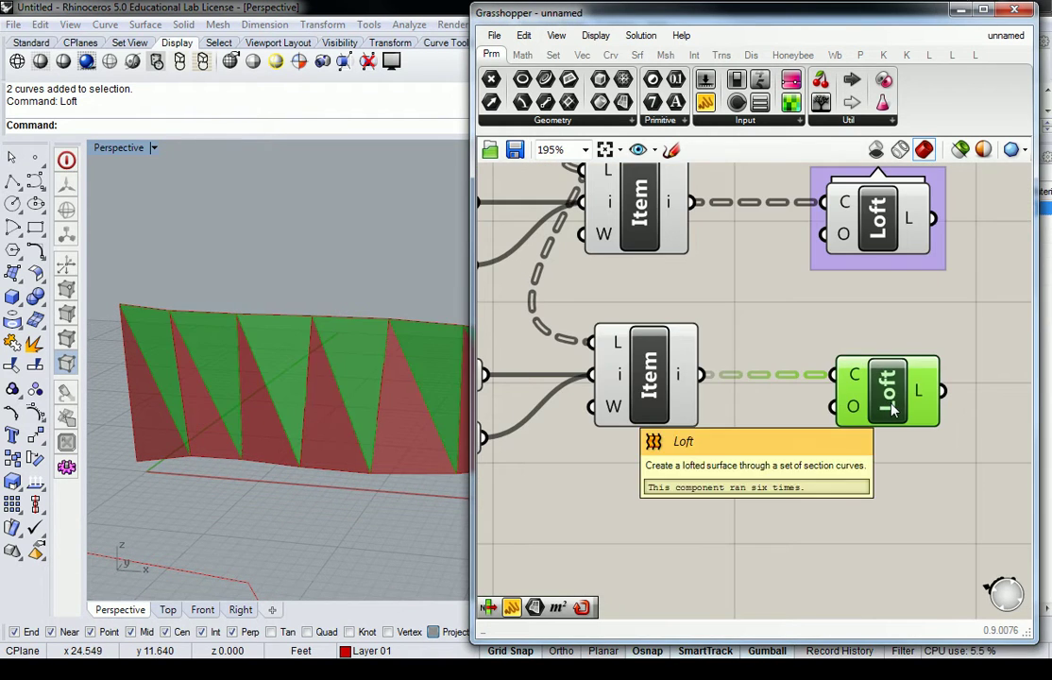
pyautogui.click(723, 316)
pyautogui.moveTo(303, 432); pyautogui.dragTo(342, 426, button='right')
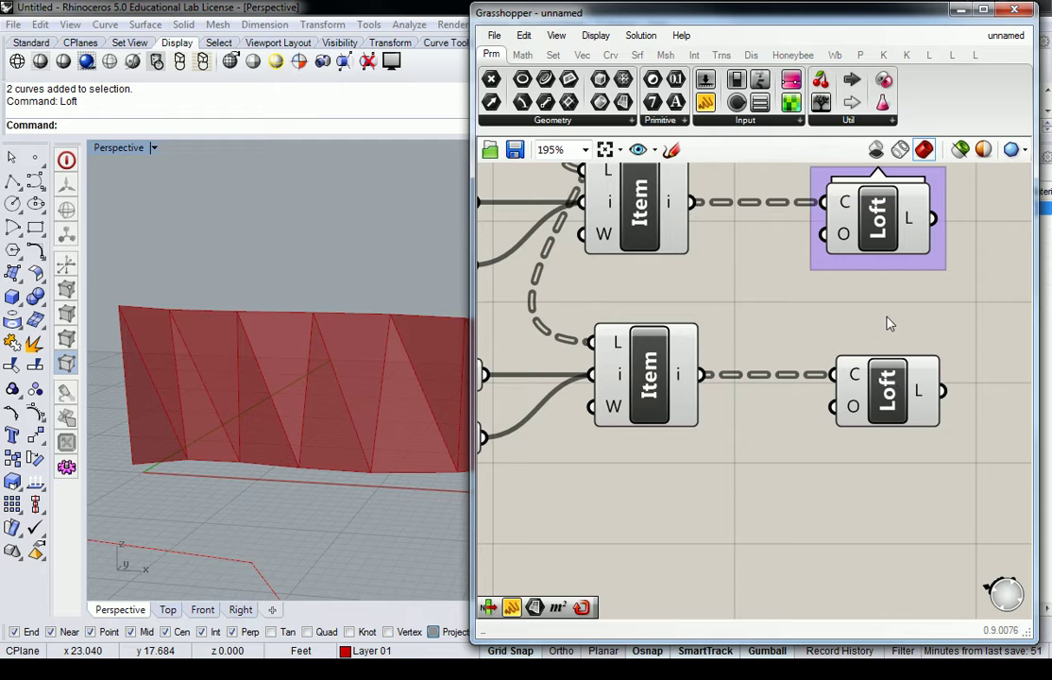
pyautogui.scroll(-6, 886, 318)
pyautogui.scroll(3, 773, 286)
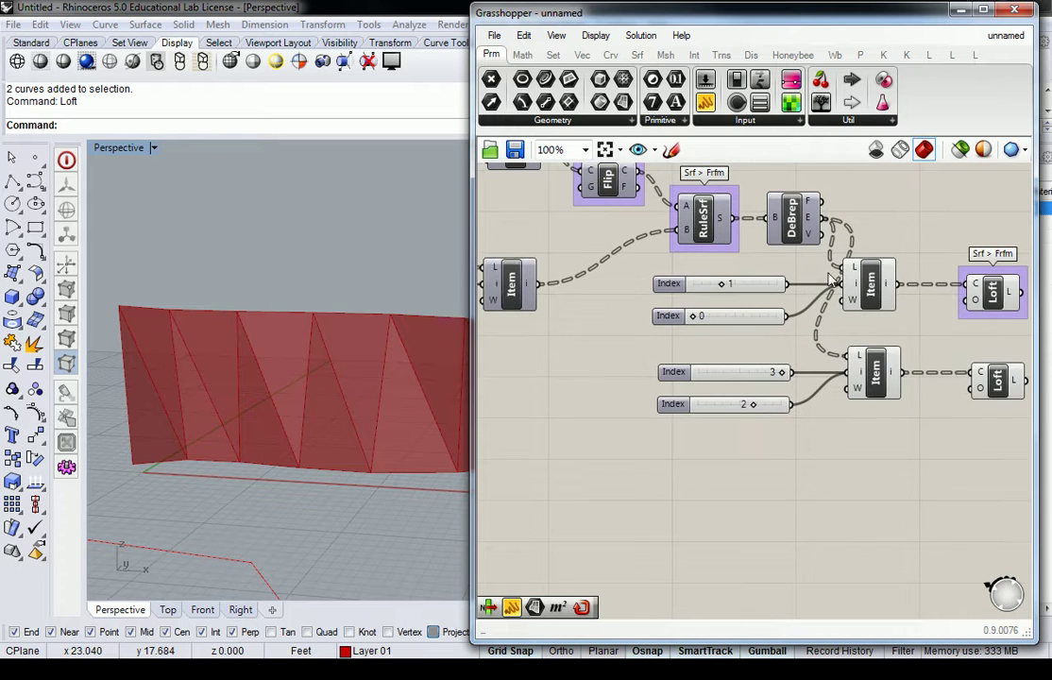
pyautogui.moveTo(847, 271); pyautogui.dragTo(823, 304, button='right')
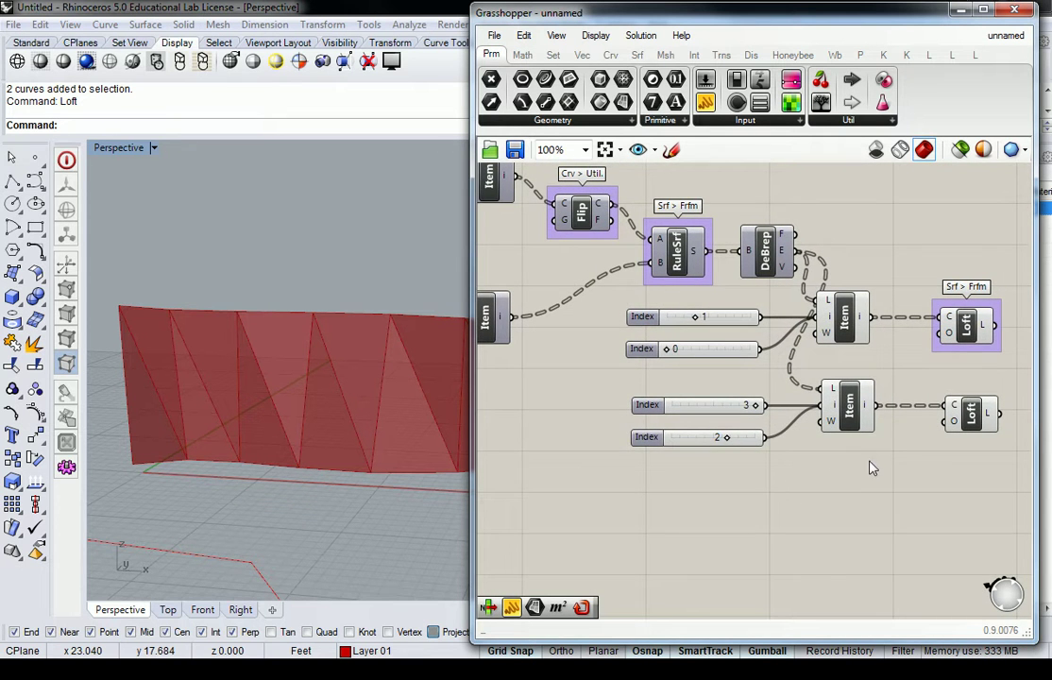